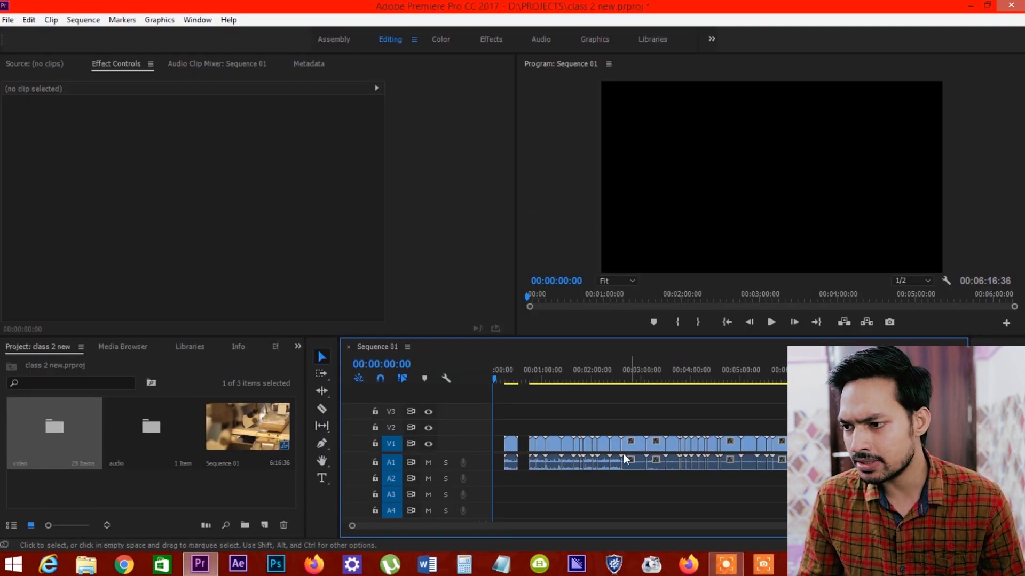
# Clear the trial selections of timeline clips and project items, and activate the Track Select Forward tool
pyautogui.click(640, 444)
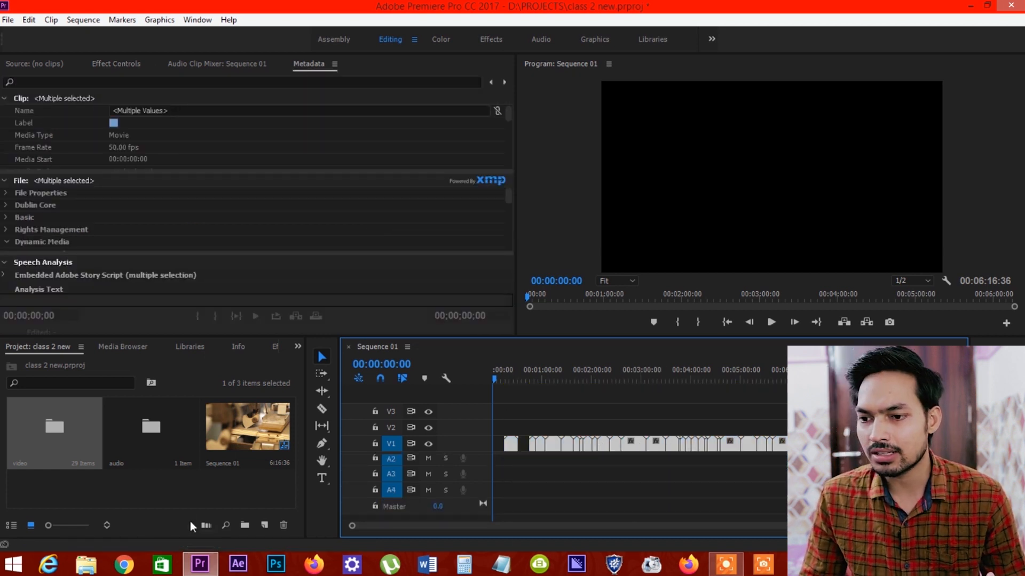
pyautogui.moveTo(245, 493); pyautogui.dragTo(8, 421)
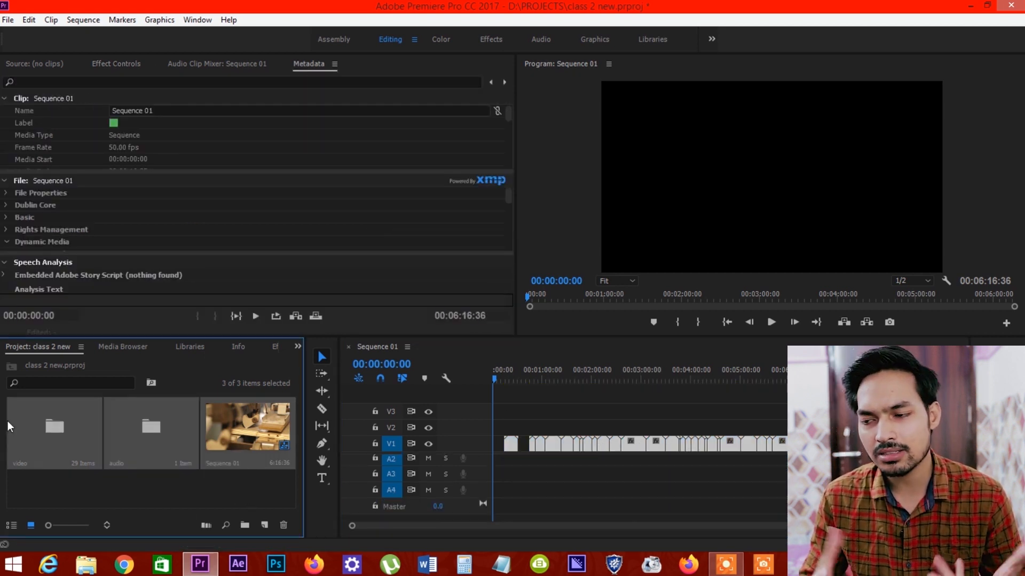
pyautogui.click(744, 393)
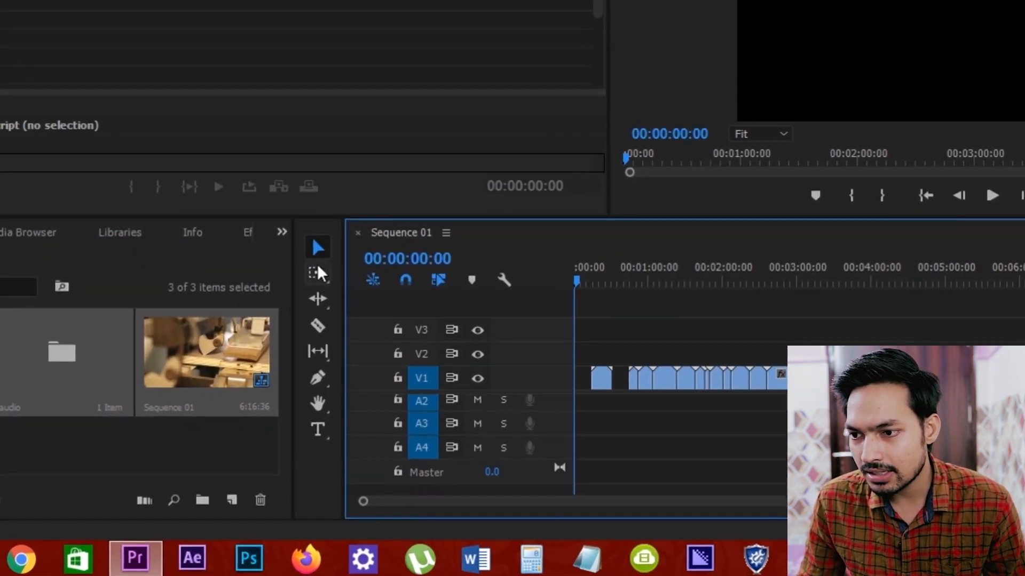
pyautogui.click(317, 274)
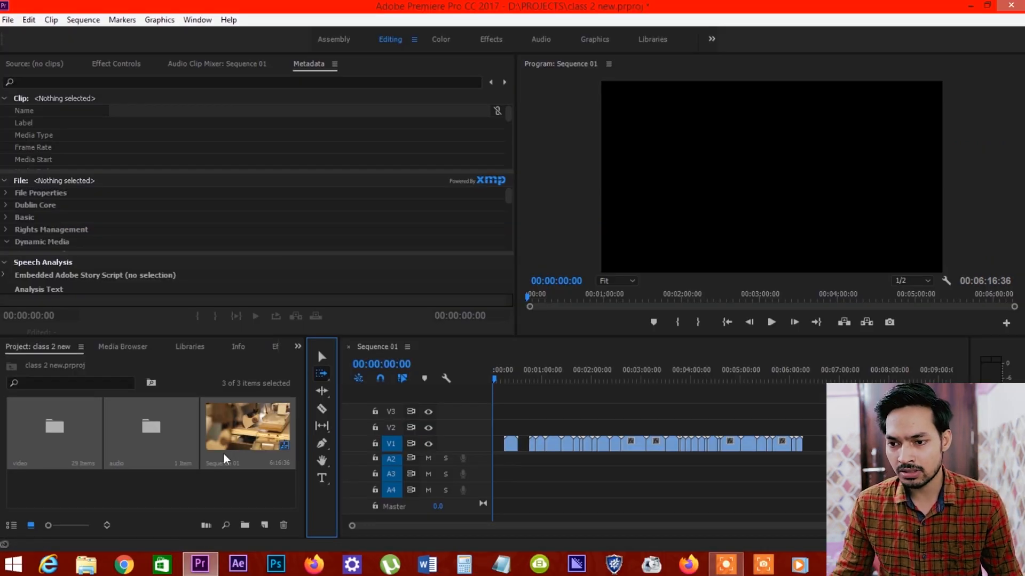
# Select MVI_4568.MP4 through MVI_4547.MP4 in the video bin and add them to the timeline twice, on V3 and V4
pyautogui.click(190, 490)
pyautogui.doubleClick(43, 434)
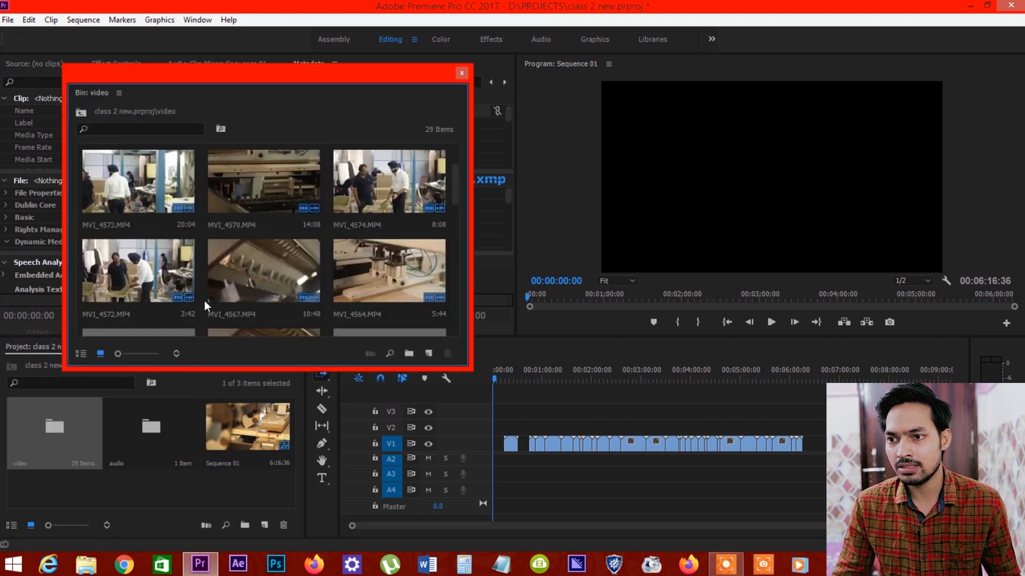
pyautogui.scroll(-3, 246, 204)
pyautogui.click(247, 201)
pyautogui.scroll(-5, 249, 197)
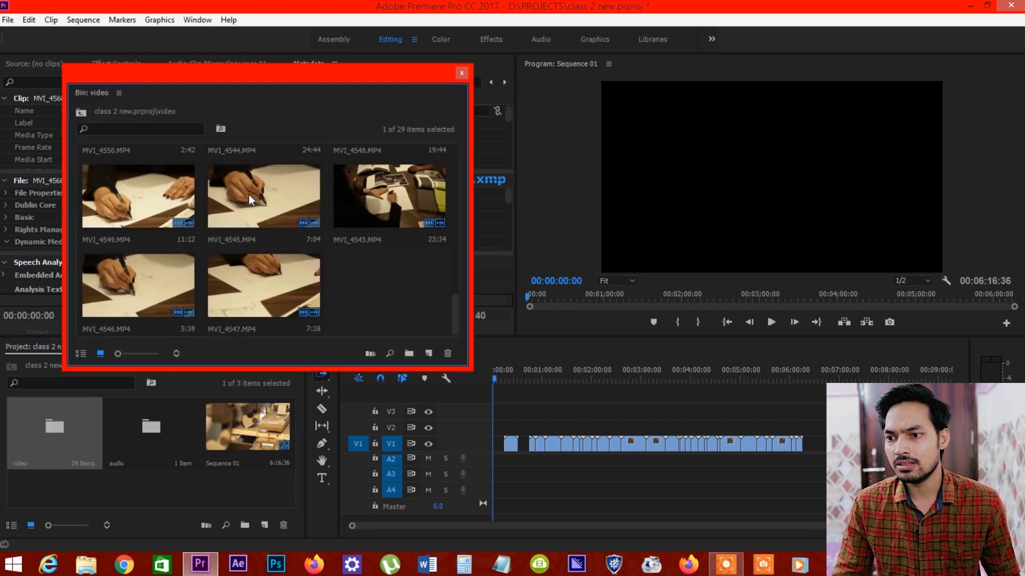
pyautogui.keyDown('shift'); pyautogui.click(240, 286); pyautogui.keyUp('shift')
pyautogui.scroll(8, 241, 287)
pyautogui.moveTo(270, 169); pyautogui.dragTo(691, 420)
pyautogui.moveTo(280, 199); pyautogui.dragTo(618, 397)
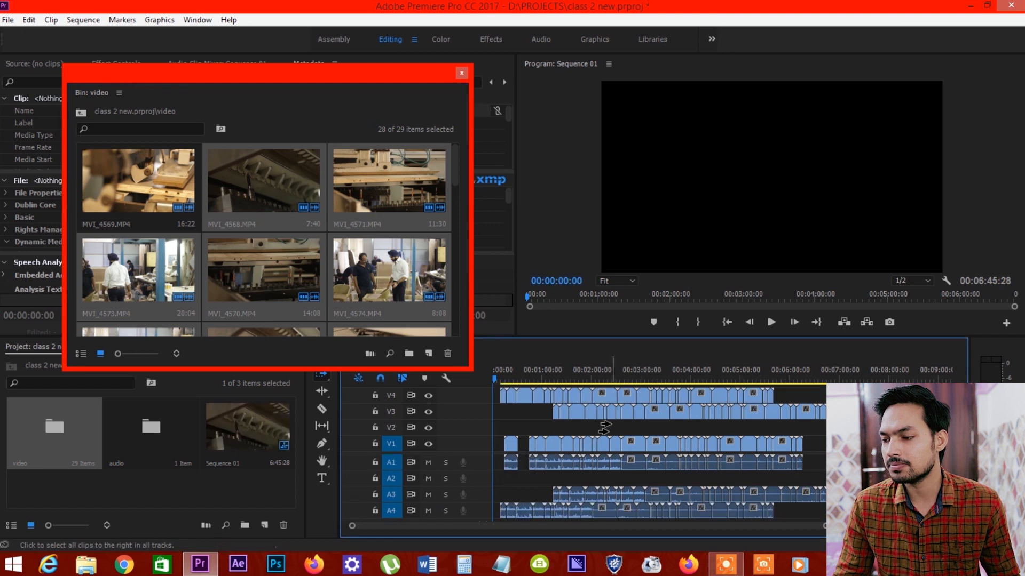
pyautogui.click(461, 72)
# In the enlarged timeline, select the clips on all tracks with the Selection tool and move them about 4 minutes to the right
pyautogui.press('`')
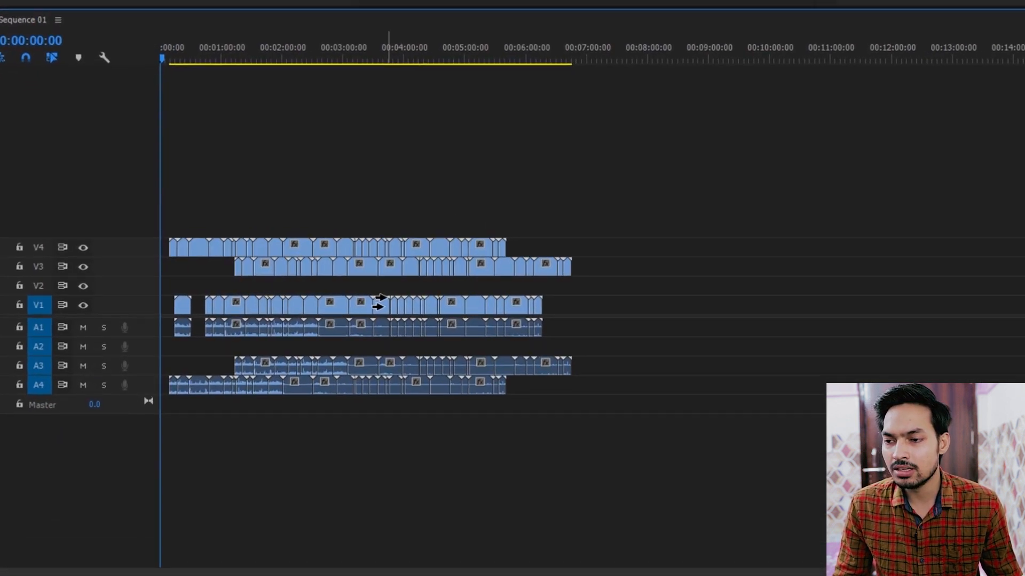
pyautogui.press('v')
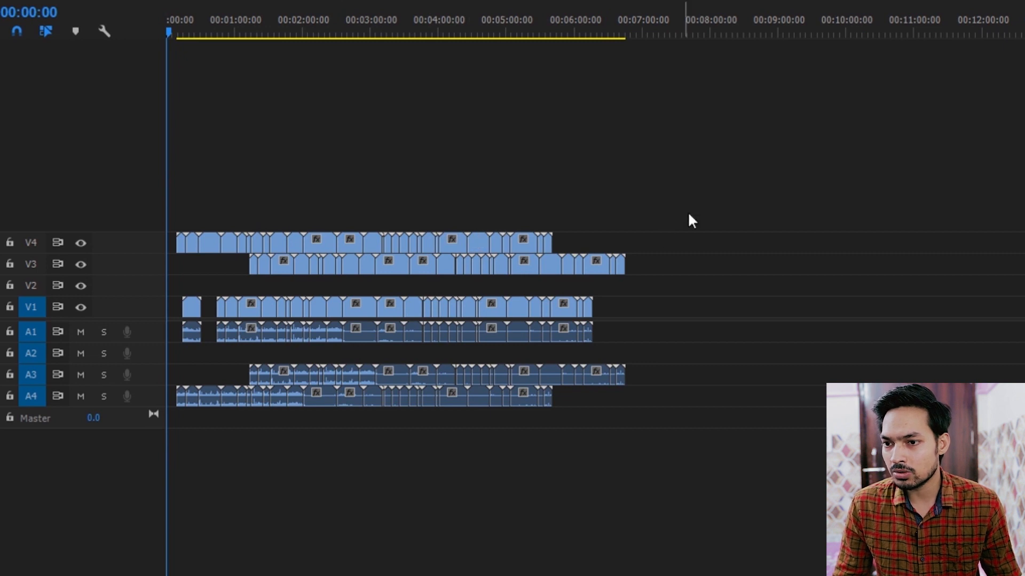
pyautogui.moveTo(818, 106); pyautogui.dragTo(57, 535)
pyautogui.moveTo(359, 302); pyautogui.dragTo(640, 304)
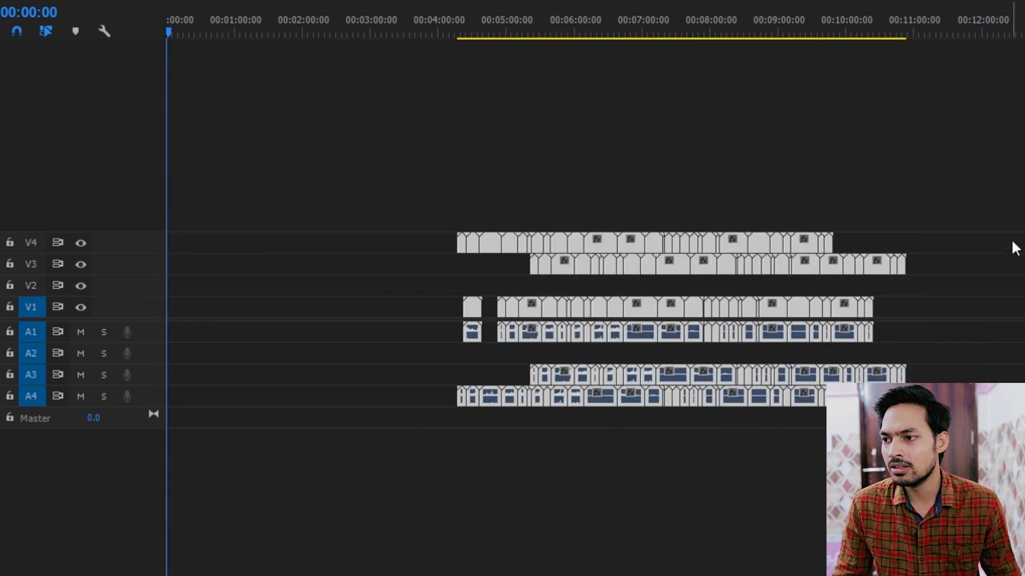
pyautogui.click(555, 78)
pyautogui.press('-')
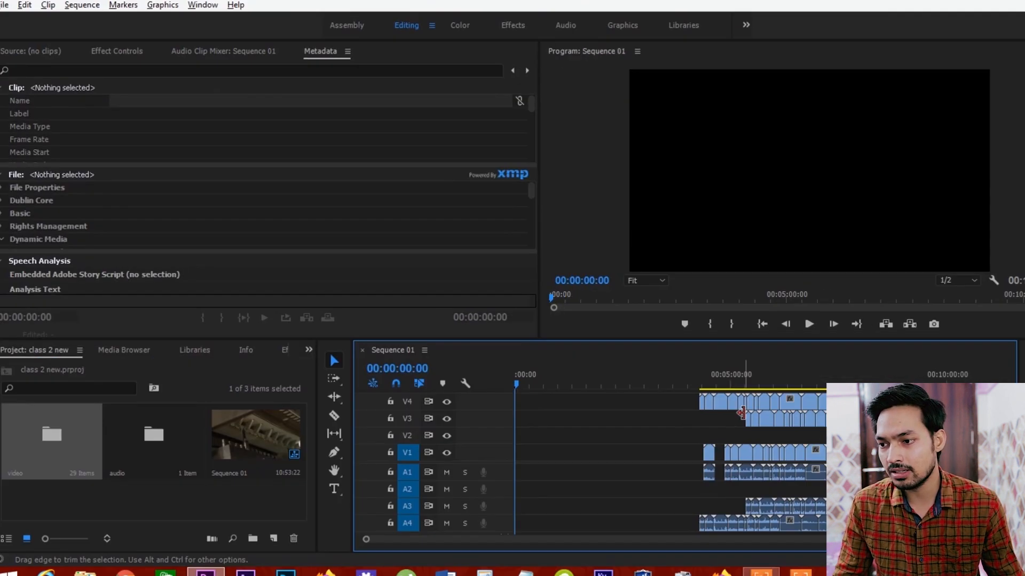
pyautogui.hotkey('ctrl', 's')
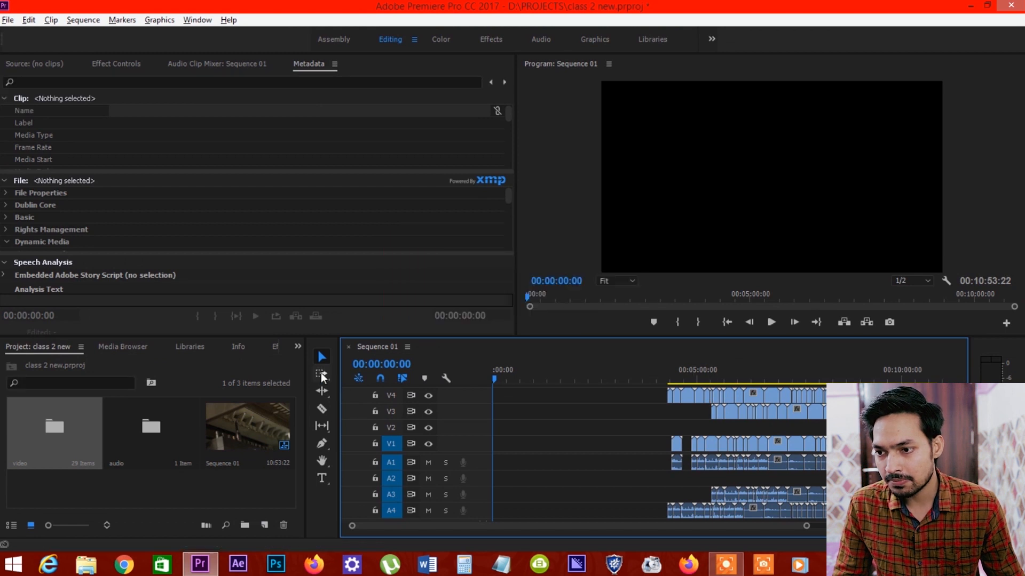
# Use Track Select Forward to move the clips on all tracks about 2 minutes right and back left about 2 minutes 20 seconds
pyautogui.click(322, 373)
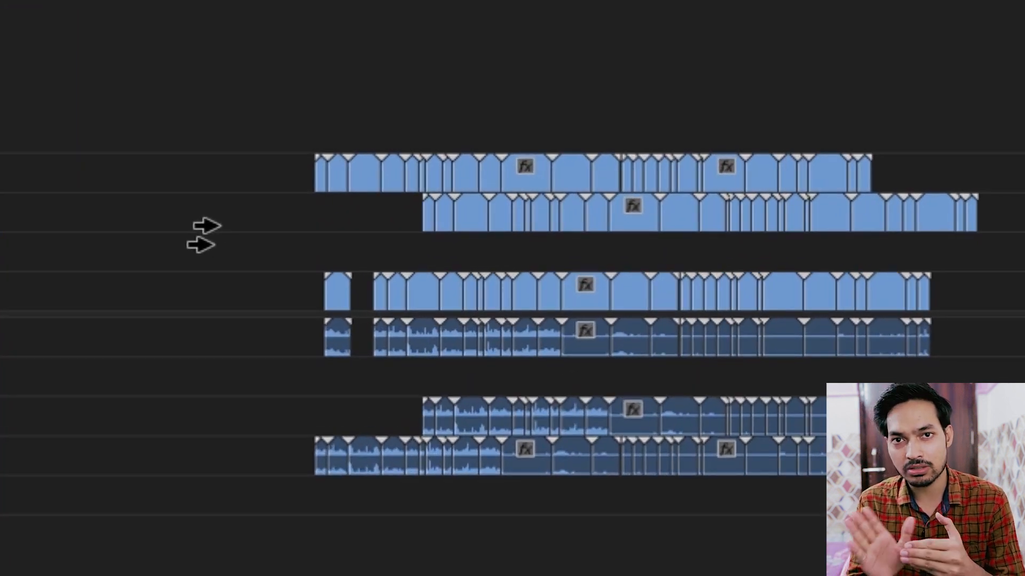
pyautogui.click(204, 235)
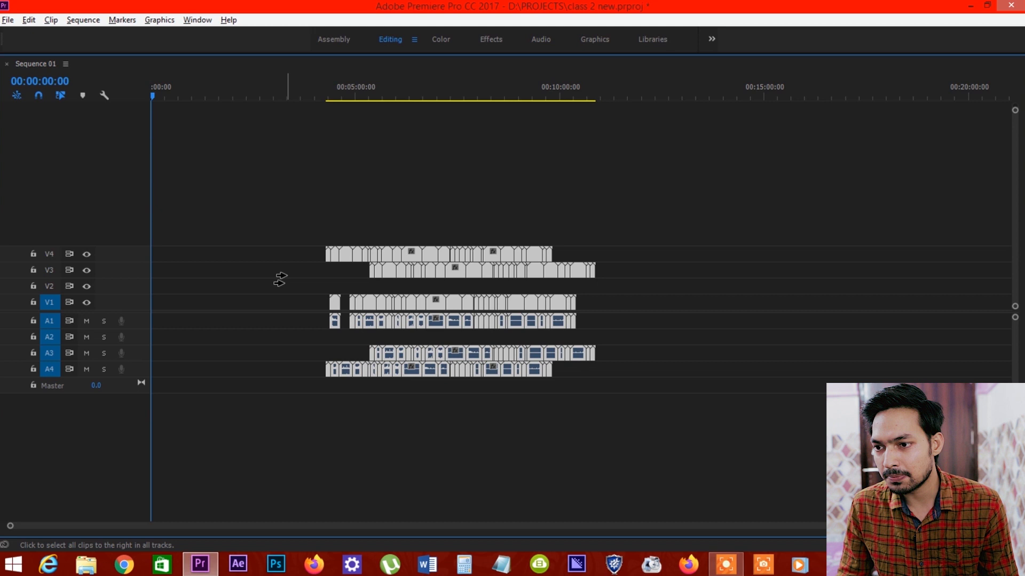
pyautogui.moveTo(279, 279); pyautogui.dragTo(368, 305)
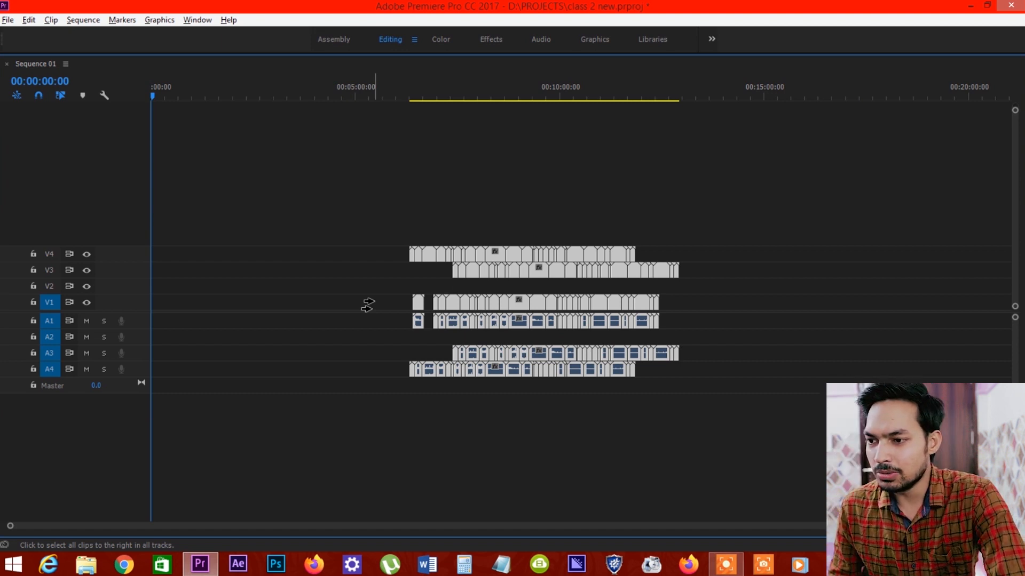
pyautogui.moveTo(368, 304); pyautogui.dragTo(279, 303)
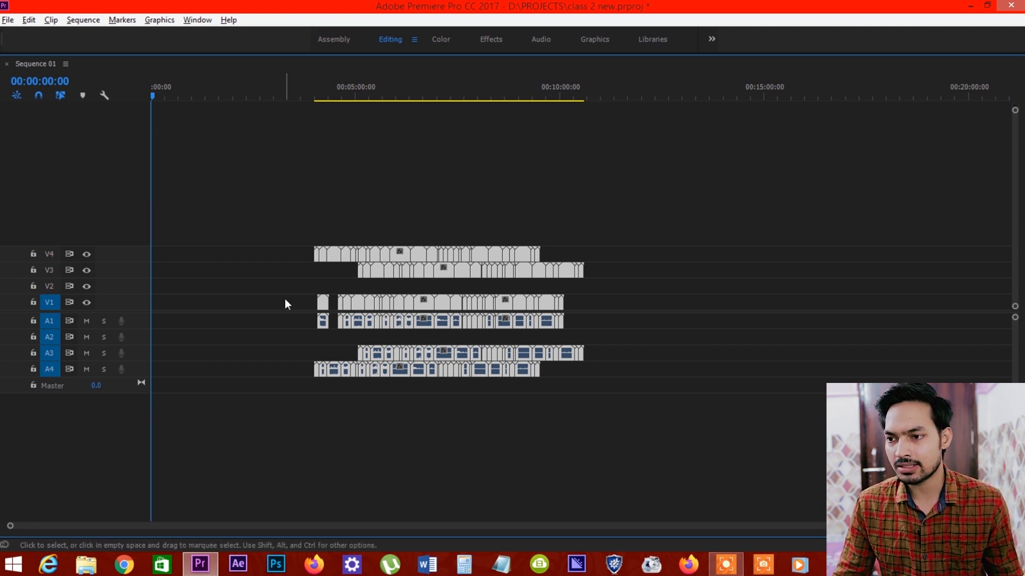
# With the Selection tool, move only the V3 clips and their A3 audio about 2 minutes 40 seconds to the right
pyautogui.click(278, 302)
pyautogui.press('v')
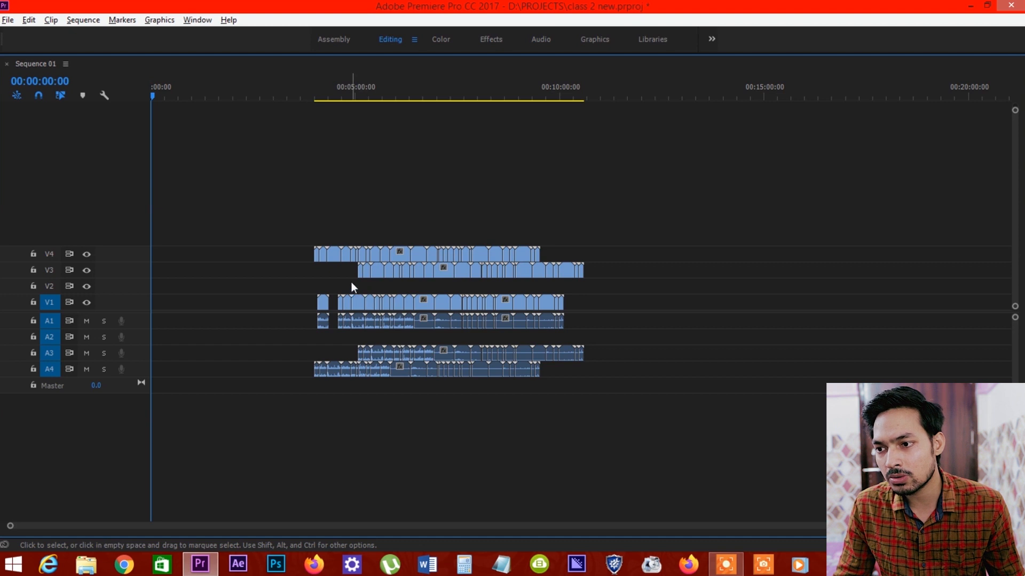
pyautogui.moveTo(352, 287); pyautogui.dragTo(675, 276)
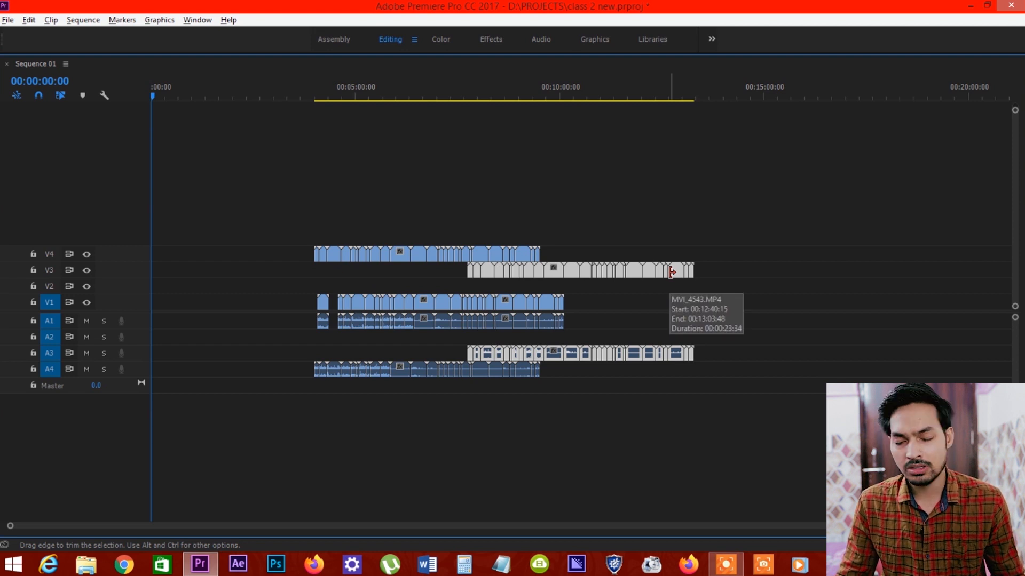
# Use Track Select Forward from ahead of the first clip to move all tracks about 2 minutes 20 seconds to the right
pyautogui.press('a')
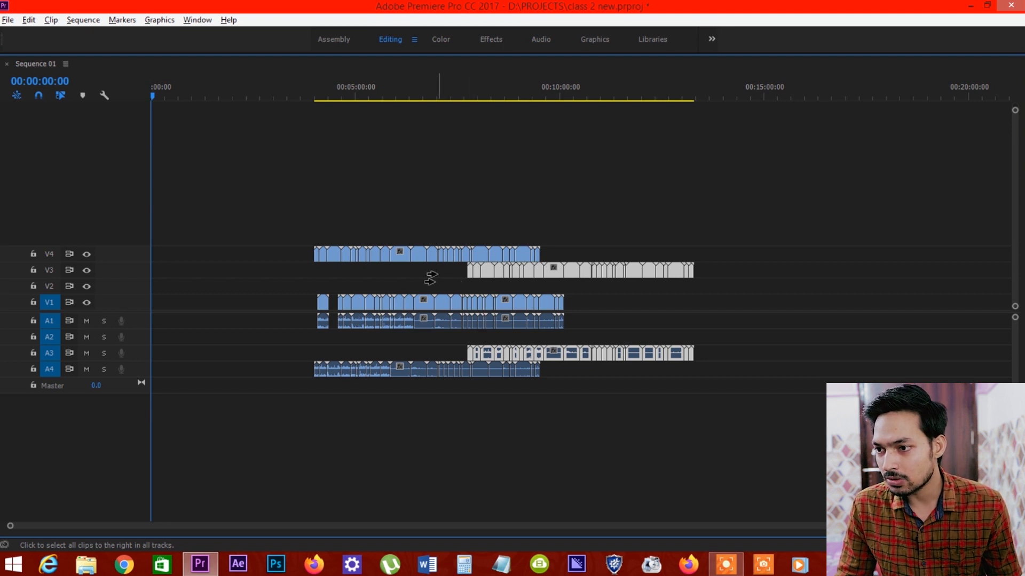
pyautogui.click(360, 285)
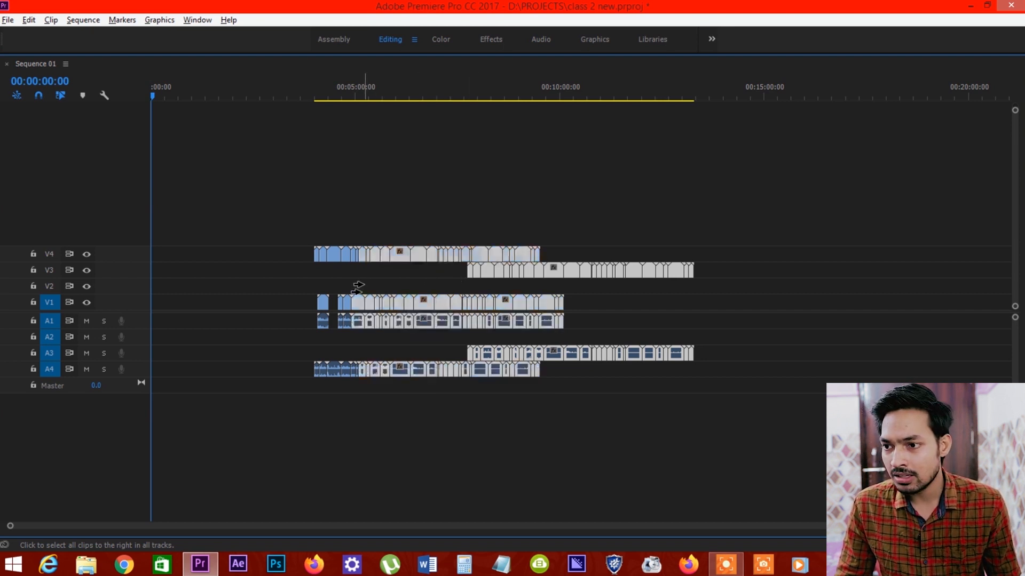
pyautogui.click(250, 279)
pyautogui.moveTo(242, 280); pyautogui.dragTo(336, 278)
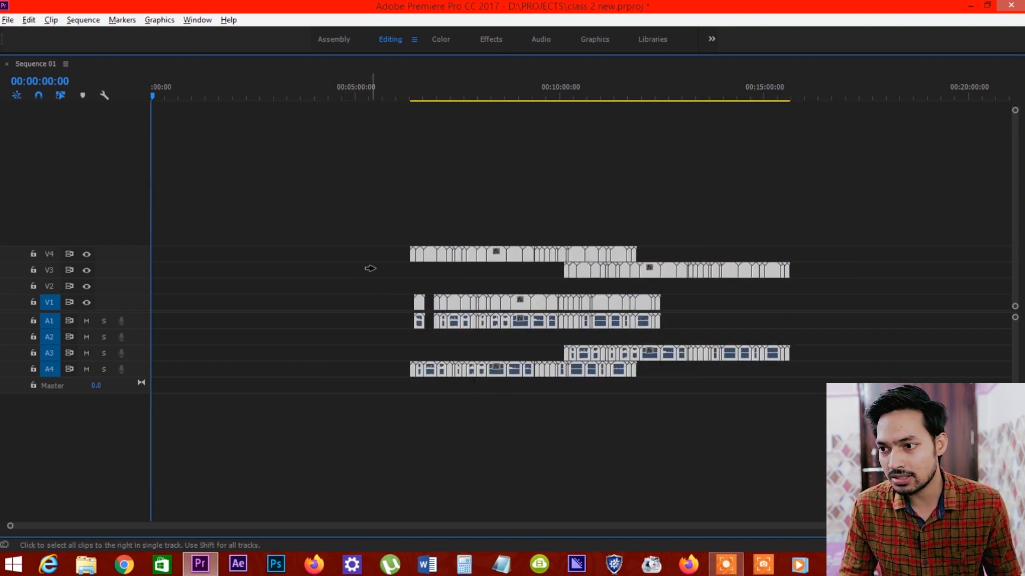
# Using single-track forward selection, move the V1 clips about 1 minute 50 seconds and the V4 clips about 2 minutes 20 seconds left
pyautogui.click(376, 303)
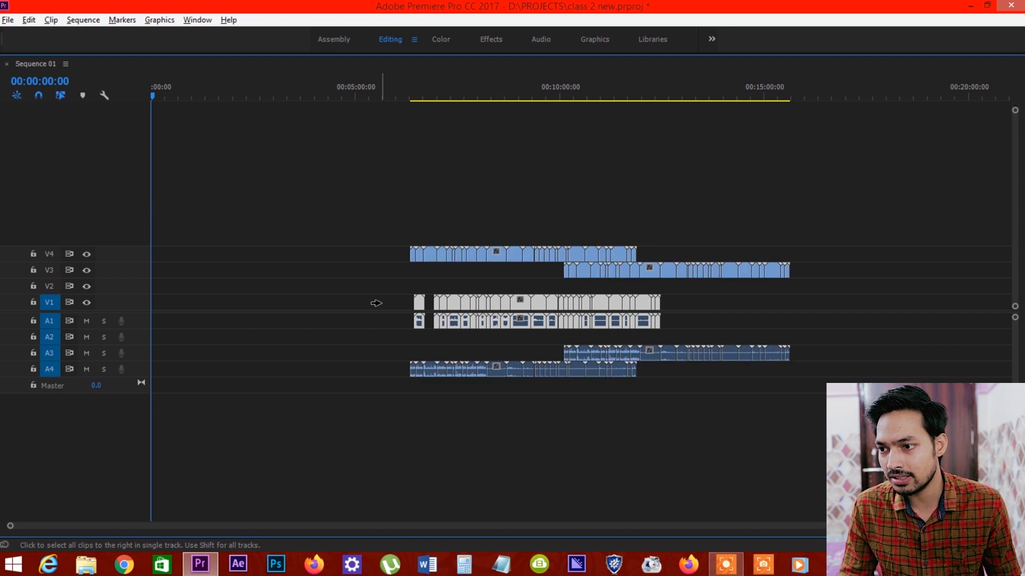
pyautogui.moveTo(376, 302); pyautogui.dragTo(283, 304)
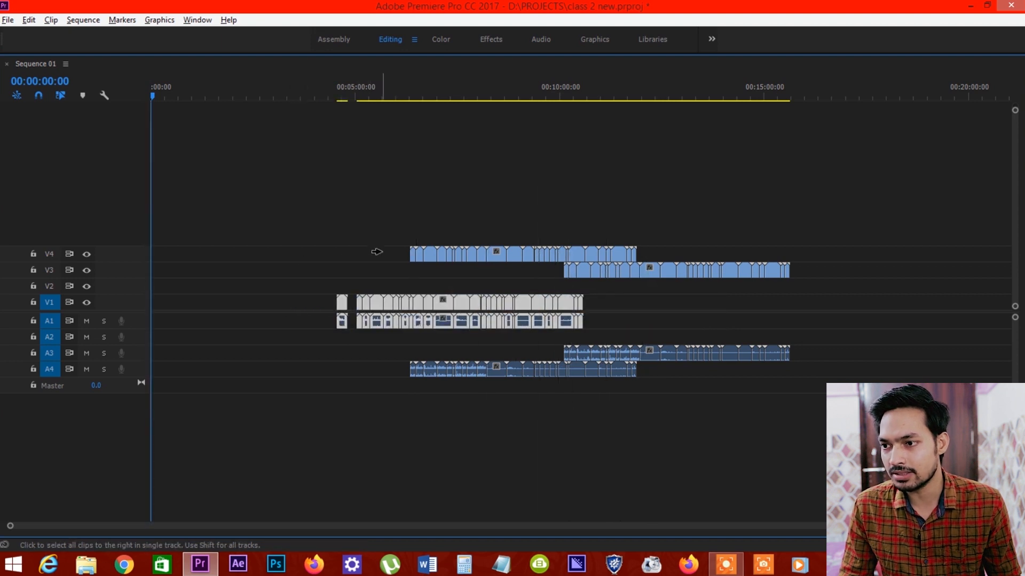
pyautogui.moveTo(377, 251); pyautogui.dragTo(283, 248)
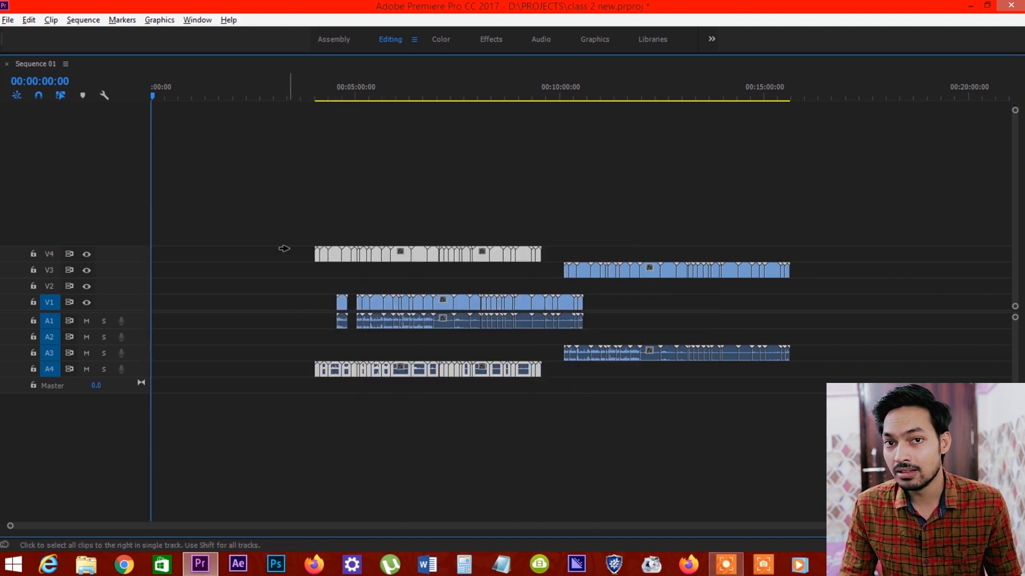
# Move the clips on all tracks together about 2 minutes to the right with Track Select Forward
pyautogui.press('shift')
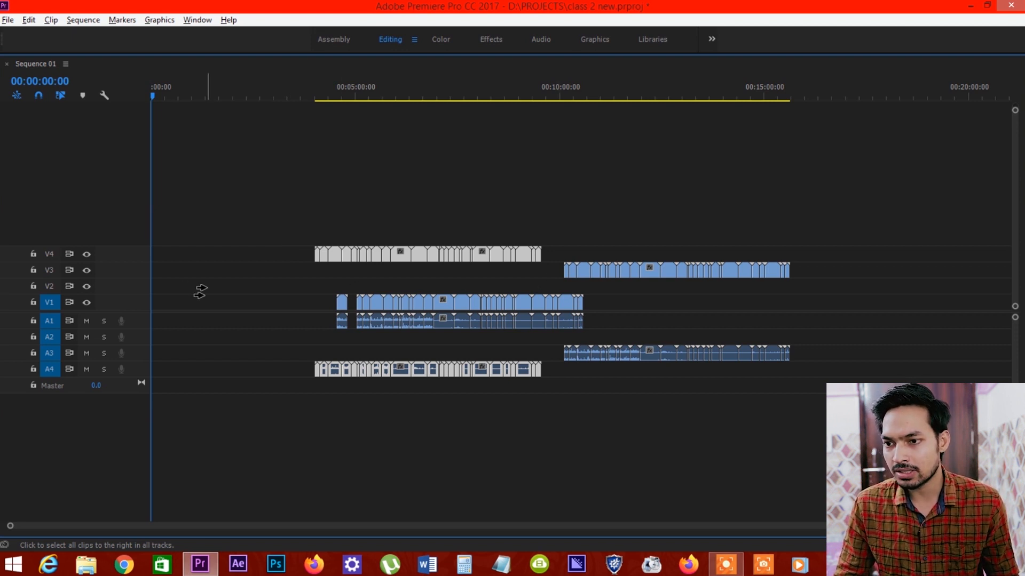
pyautogui.moveTo(237, 294); pyautogui.dragTo(311, 294)
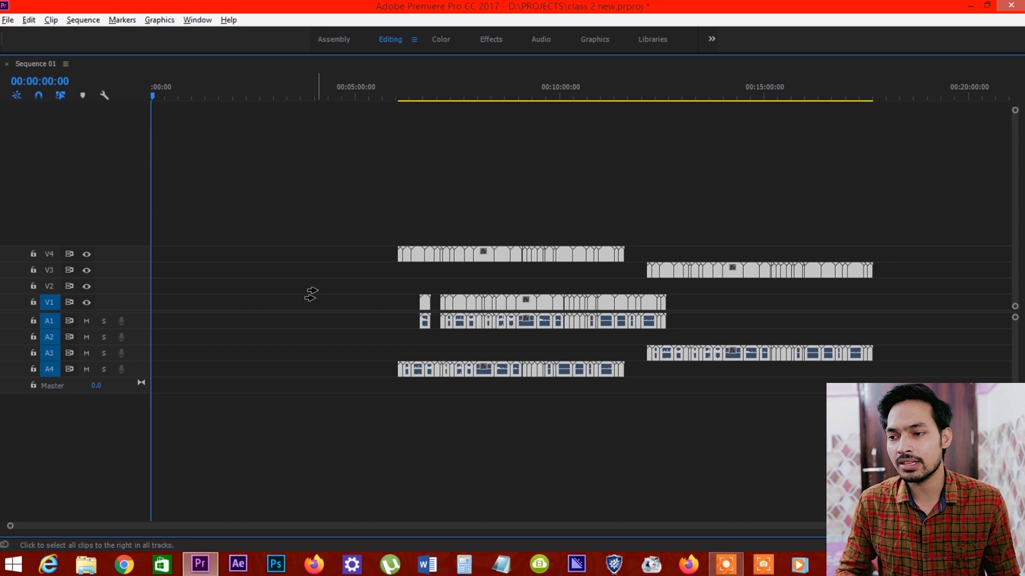
# Using single-track forward selection, move the V3 clips about 6 minutes 15 seconds left and the V1 clips about 35 seconds left
pyautogui.hotkey('shift', 'a')
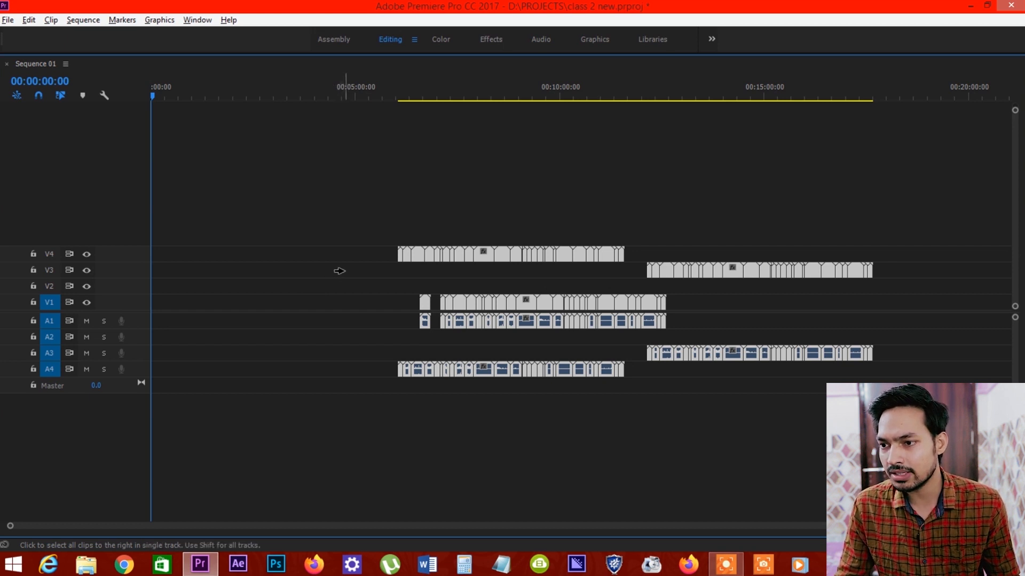
pyautogui.click(339, 270)
pyautogui.moveTo(338, 270); pyautogui.dragTo(212, 288)
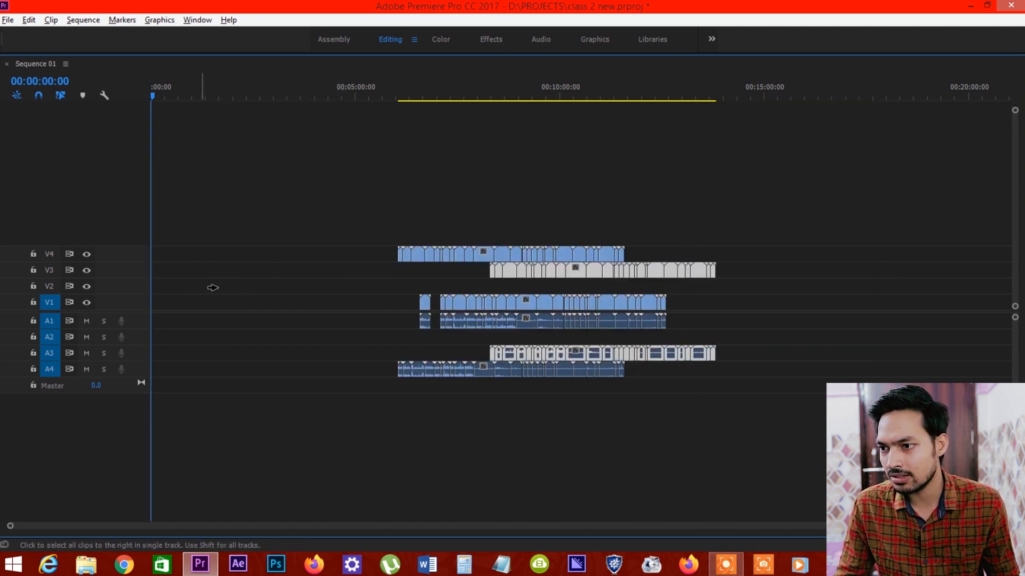
pyautogui.moveTo(354, 270); pyautogui.dragTo(255, 273)
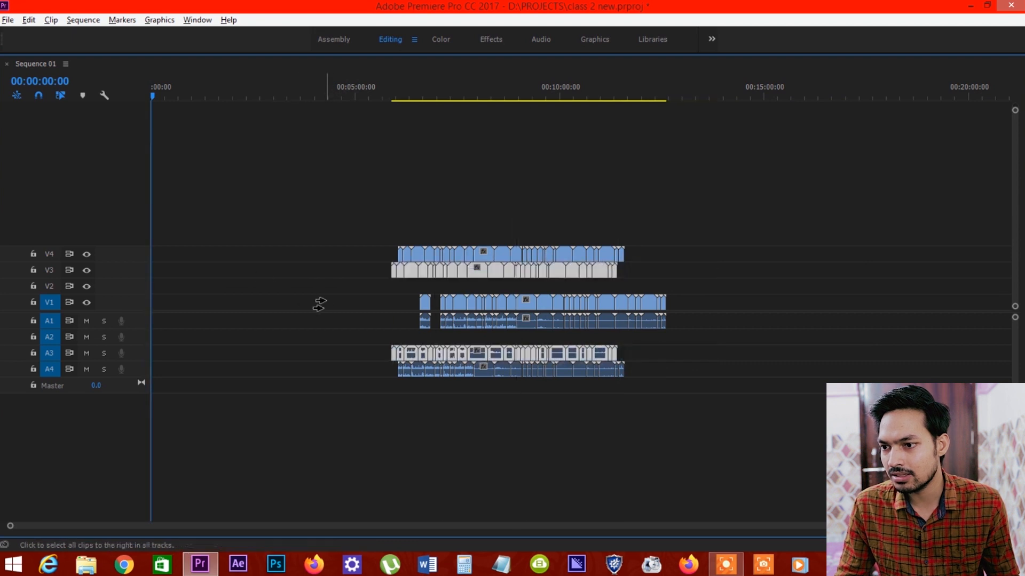
pyautogui.moveTo(369, 305); pyautogui.dragTo(345, 304)
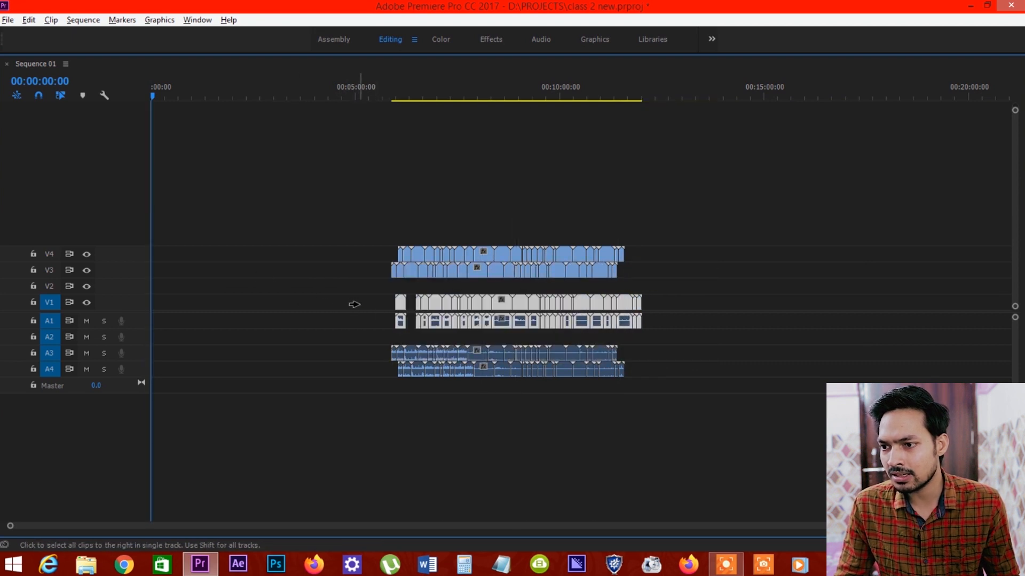
# Move the V3 clips about 2 minutes 20 seconds right, and shift all tracks together by about the same amount
pyautogui.moveTo(361, 271); pyautogui.dragTo(457, 266)
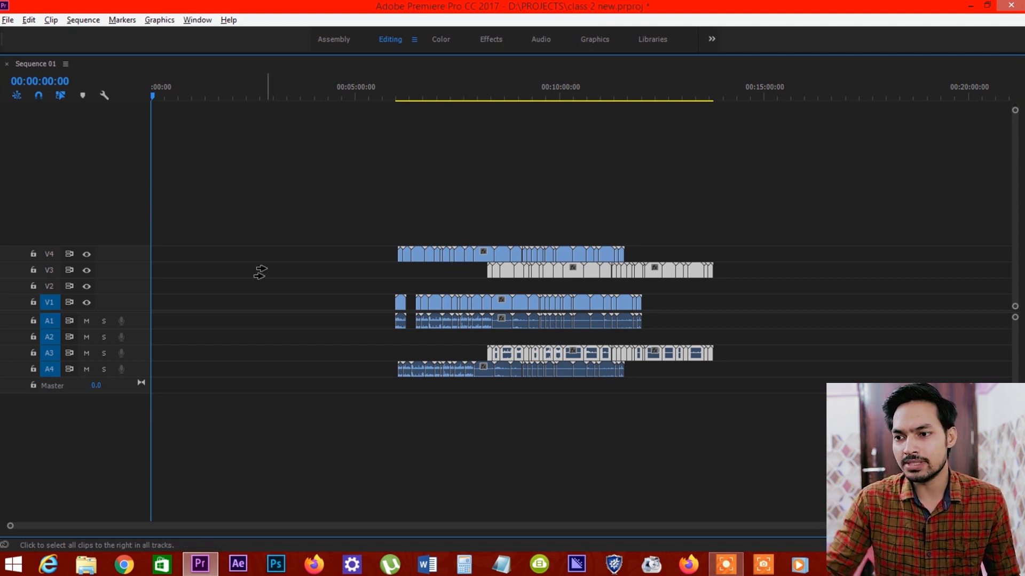
pyautogui.moveTo(260, 272); pyautogui.dragTo(373, 265)
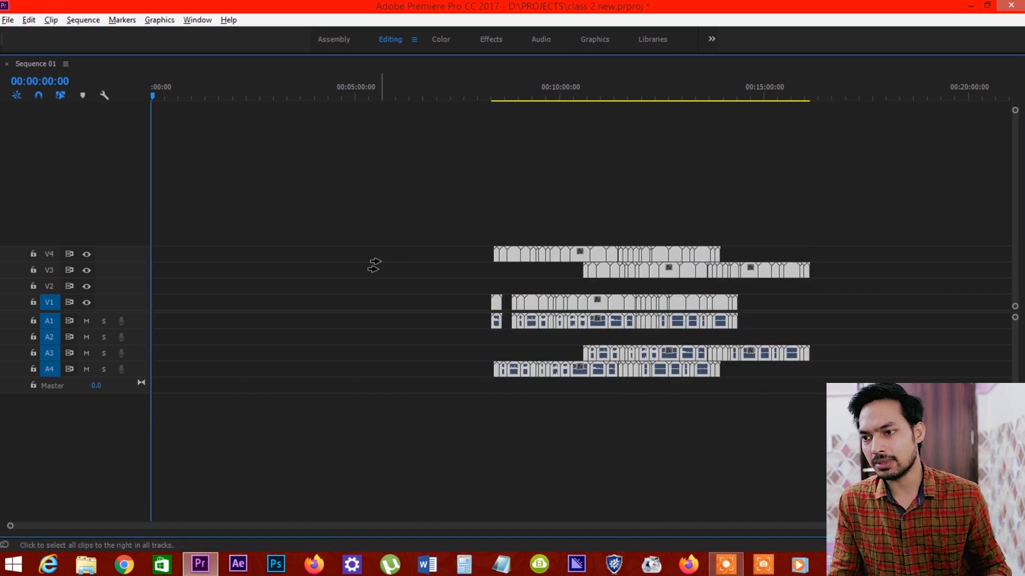
# Restore the full panel layout and use Ripple Edit to trim about 5 seconds off the start of MVI_4543.MP4 on V3
pyautogui.press('`')
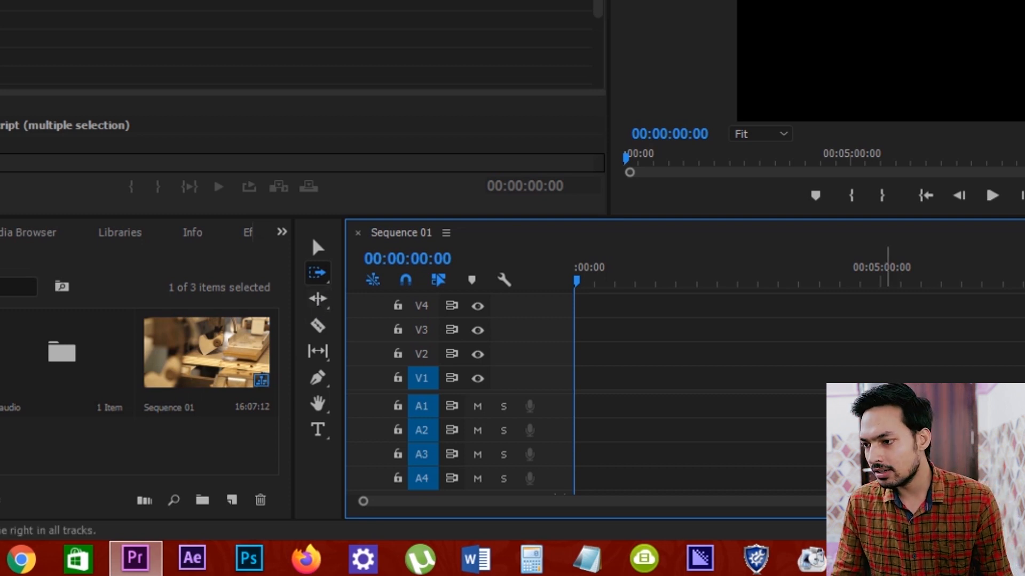
pyautogui.click(318, 378)
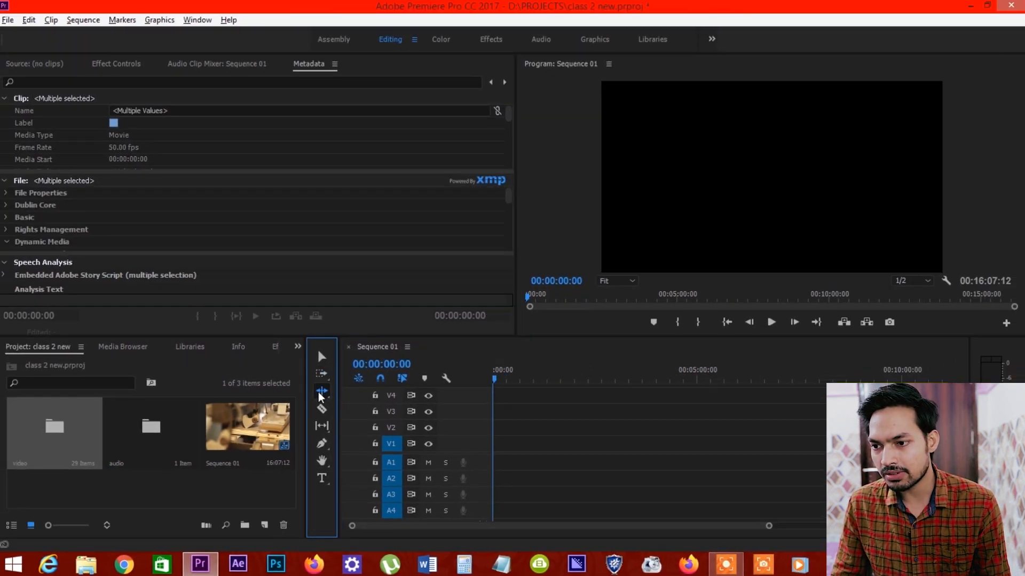
pyautogui.click(794, 409)
pyautogui.scroll(-4, 797, 410)
pyautogui.scroll(-3, 815, 418)
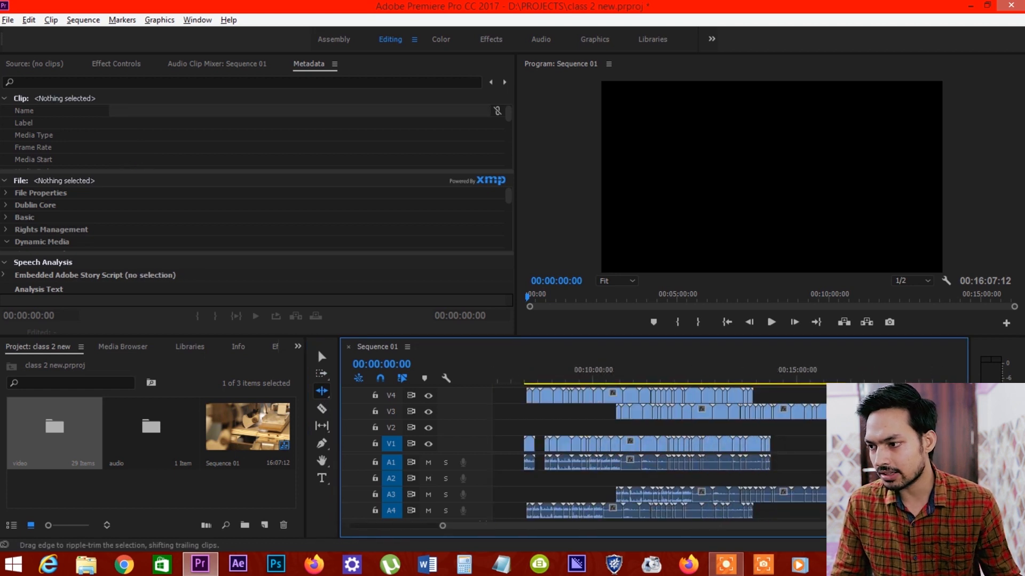
pyautogui.click(824, 374)
pyautogui.scroll(5, 820, 408)
pyautogui.scroll(-3, 811, 409)
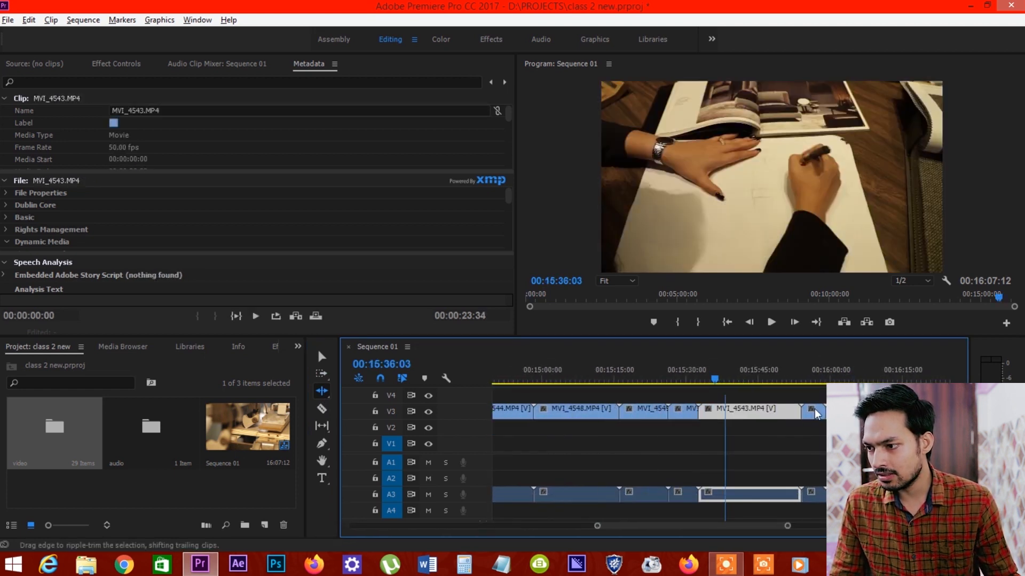
pyautogui.scroll(3, 793, 409)
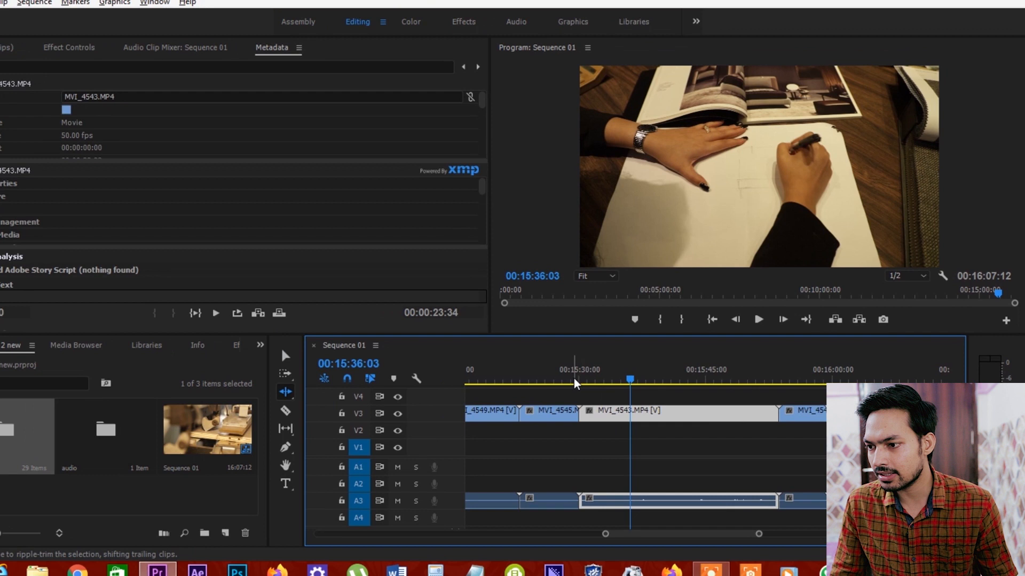
pyautogui.click(593, 380)
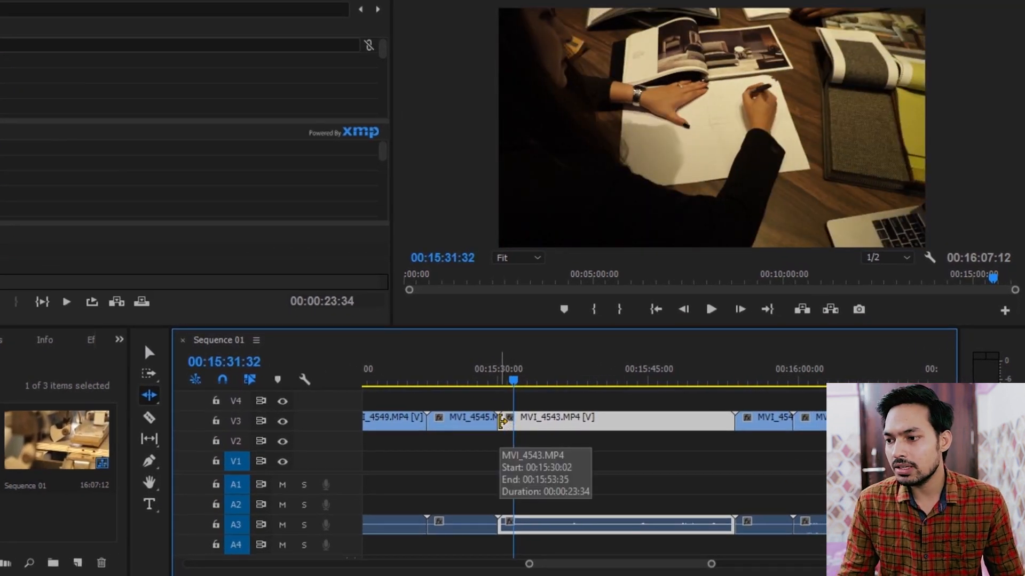
pyautogui.moveTo(502, 421); pyautogui.dragTo(547, 423)
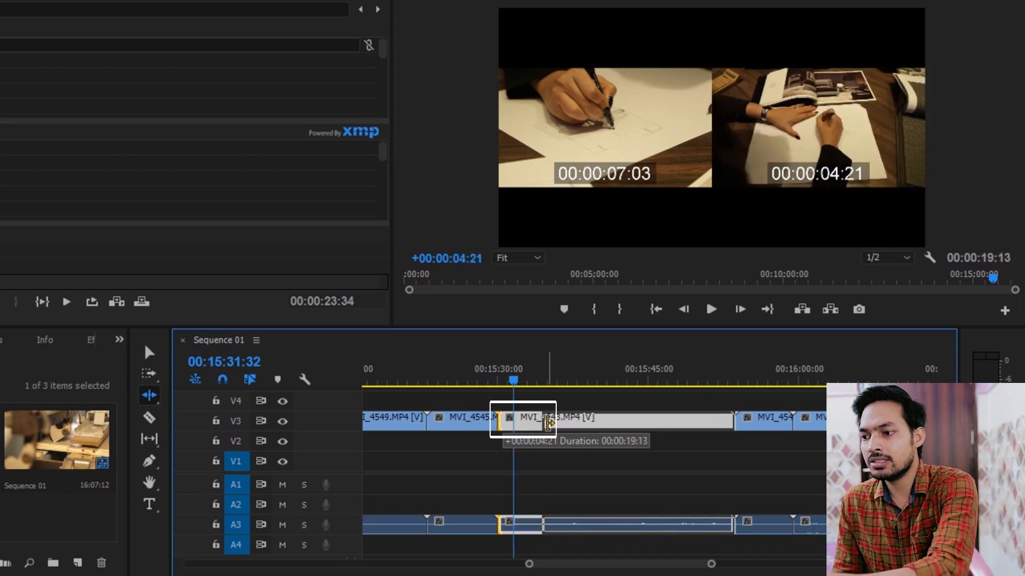
pyautogui.moveTo(549, 423); pyautogui.dragTo(551, 423)
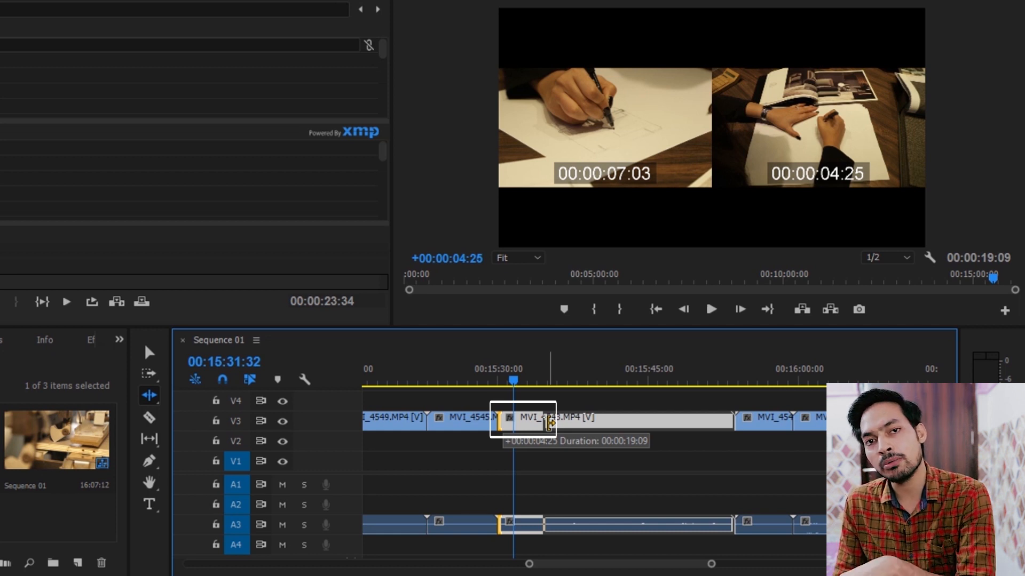
pyautogui.moveTo(549, 423)
pyautogui.mouseDown()
pyautogui.moveTo(526, 422)
pyautogui.moveTo(553, 423)
pyautogui.mouseUp()
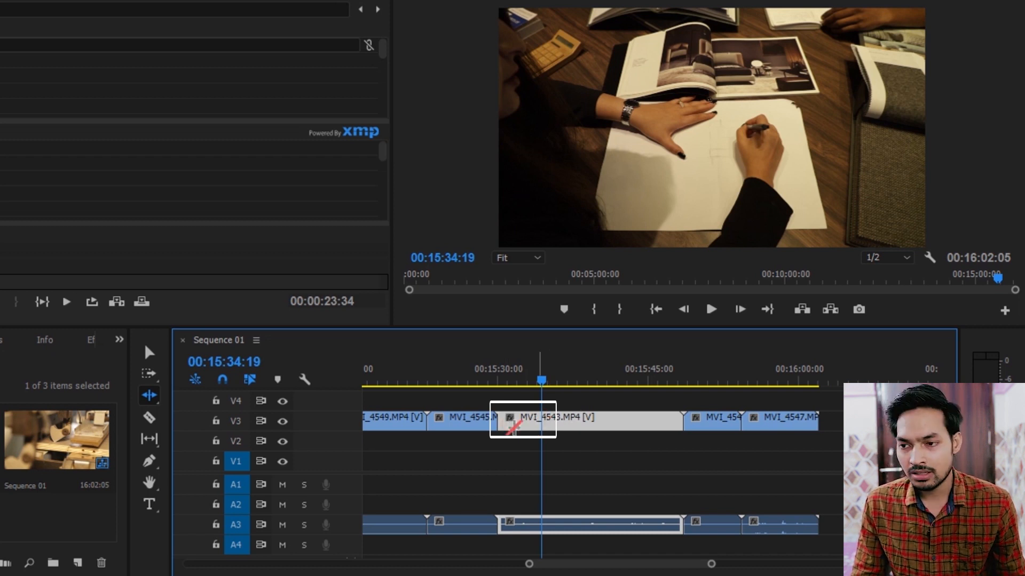
# Split MVI_4543.MP4 on V3 at 00:15:34:19 with the Razor, delete the piece before the cut and close the gap
pyautogui.press('c')
pyautogui.click(545, 421)
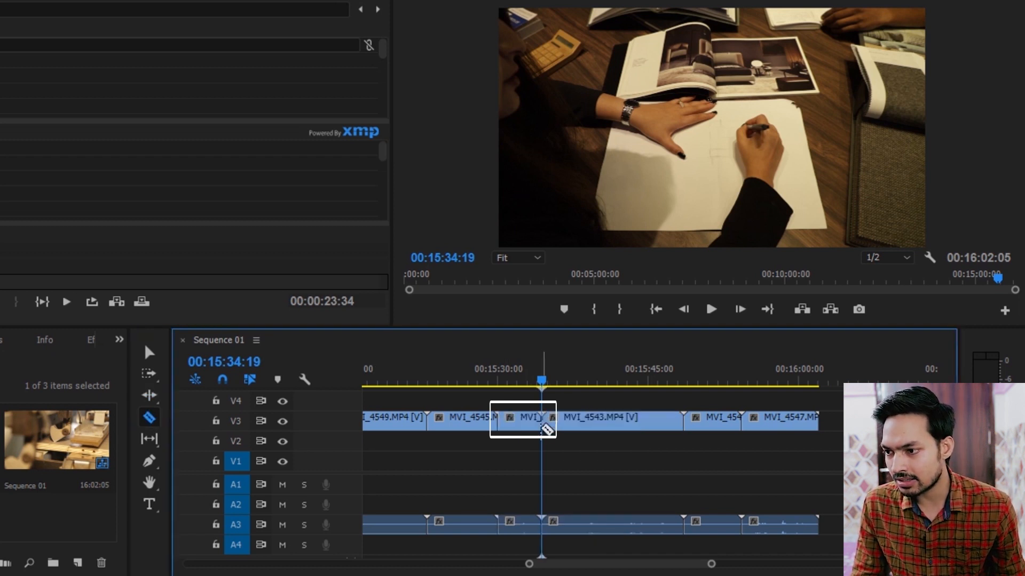
pyautogui.press('v')
pyautogui.click(520, 421)
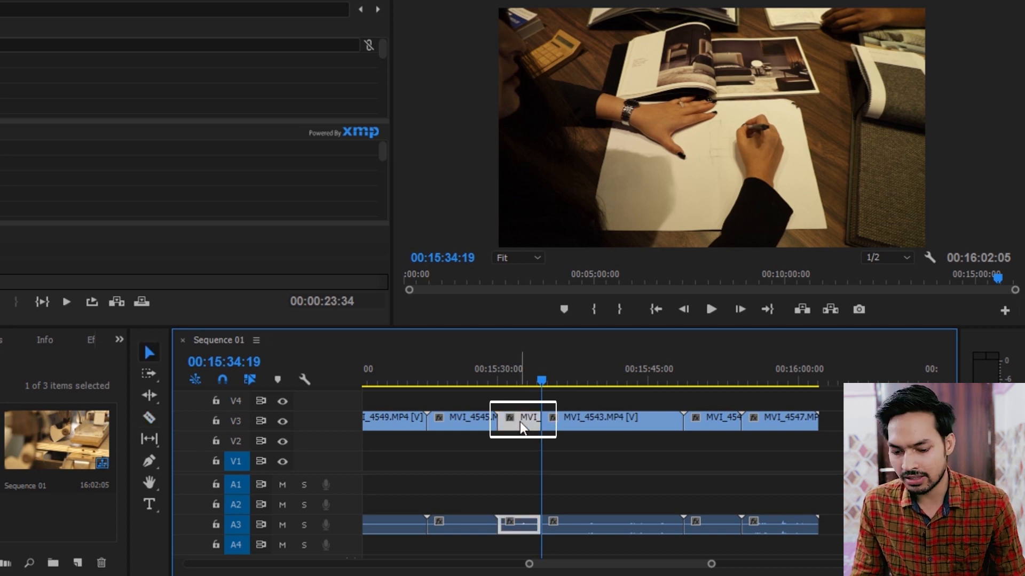
pyautogui.press('Delete')
pyautogui.click(520, 427)
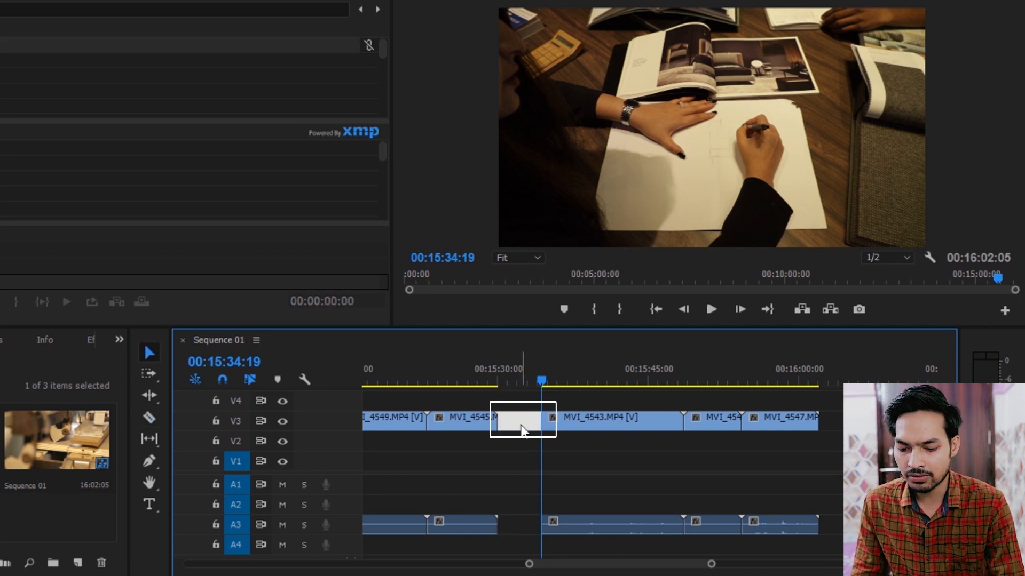
pyautogui.press('Delete')
# Undo the gap closing, the piece deletion and the razor cut on MVI_4543.MP4
pyautogui.click(499, 379)
pyautogui.hotkey('ctrl', 'z')
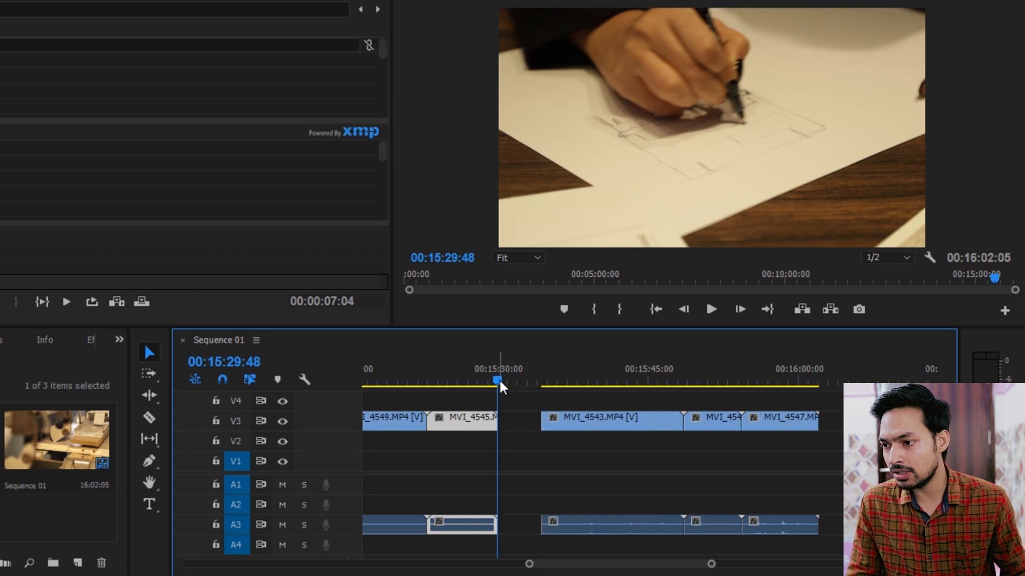
pyautogui.hotkey('ctrl', 'z')
pyautogui.hotkey('ctrl', 'z')
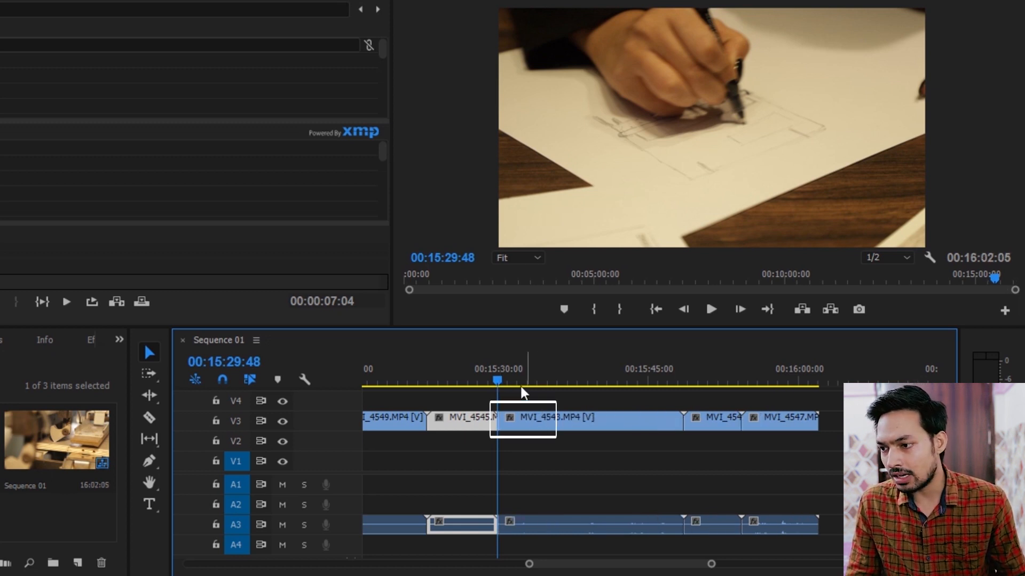
# Ripple-trim roughly another 5 seconds off the start of the MVI_4543.MP4 clip on V3
pyautogui.click(527, 430)
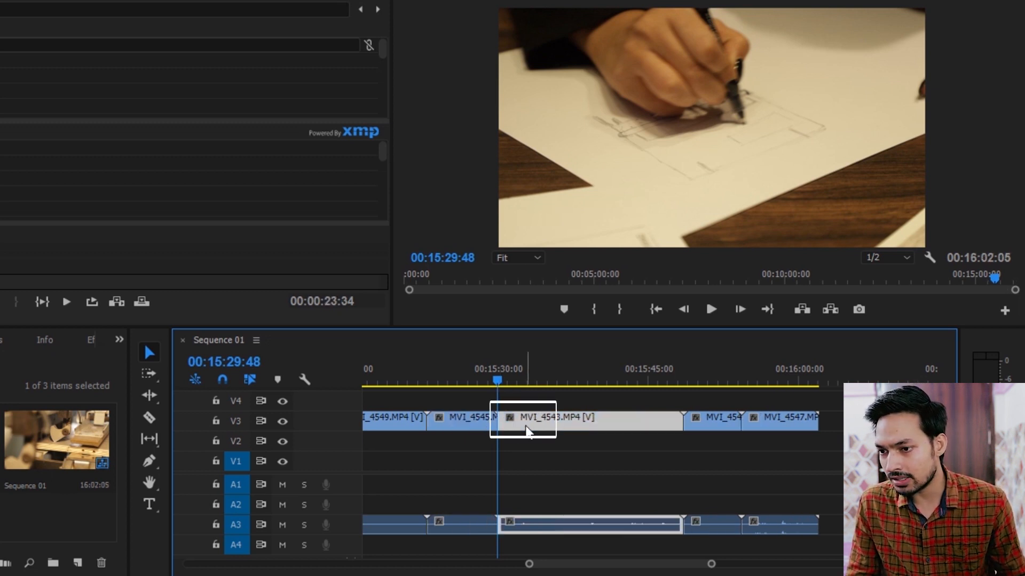
pyautogui.click(154, 395)
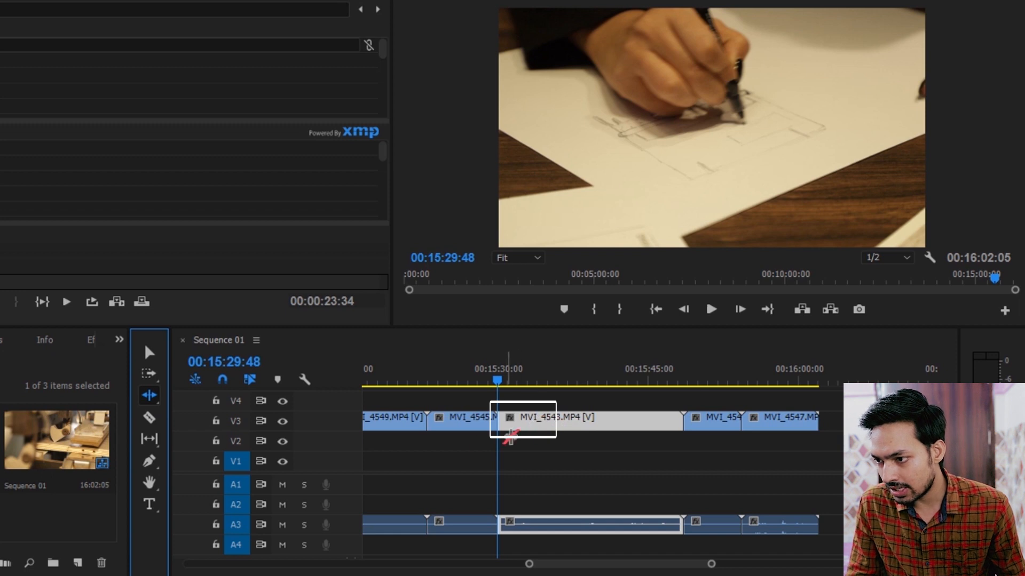
pyautogui.moveTo(499, 427); pyautogui.dragTo(550, 427)
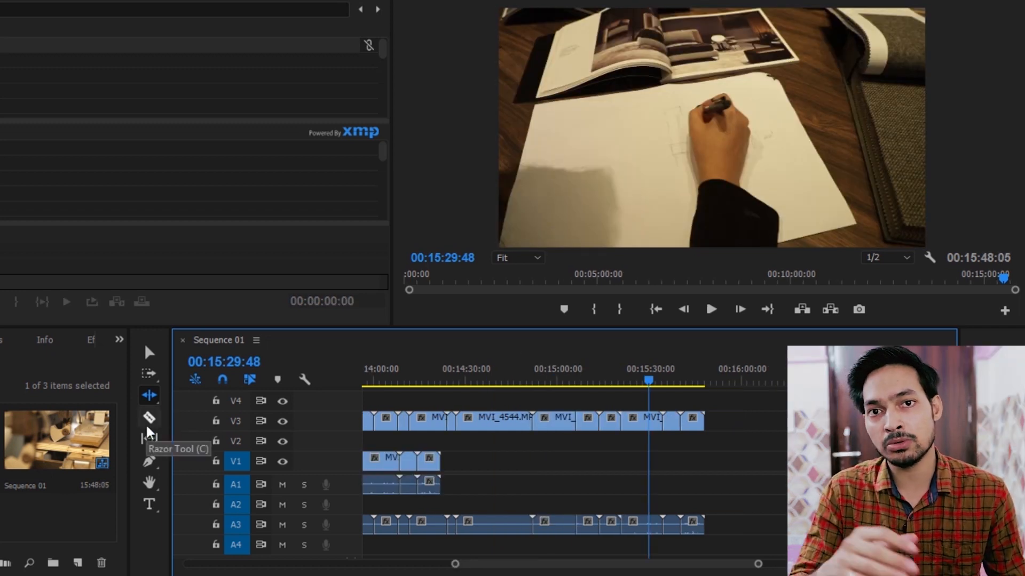
# With the Razor, split MVI_4544.MP4 on V3 at 00:14:33:25 and about 00:14:45, and MVI_4548.MP4 at about 00:15:02
pyautogui.click(148, 428)
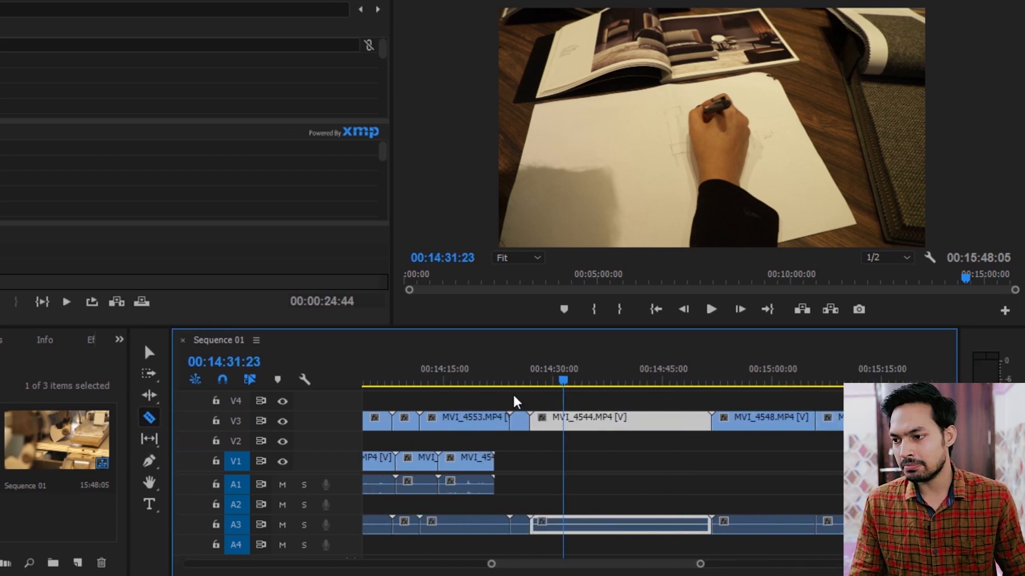
pyautogui.click(578, 380)
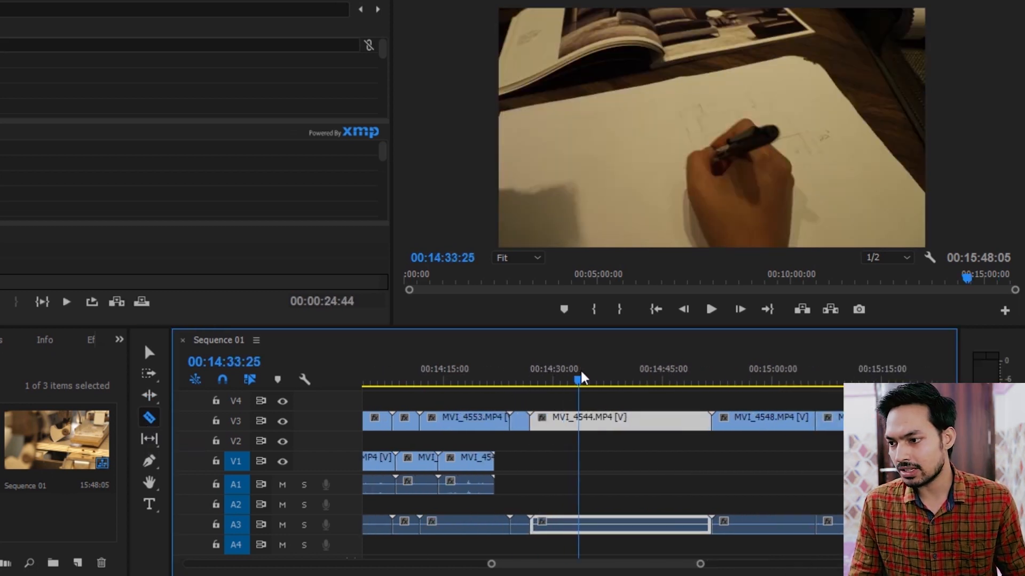
pyautogui.click(577, 419)
pyautogui.click(667, 419)
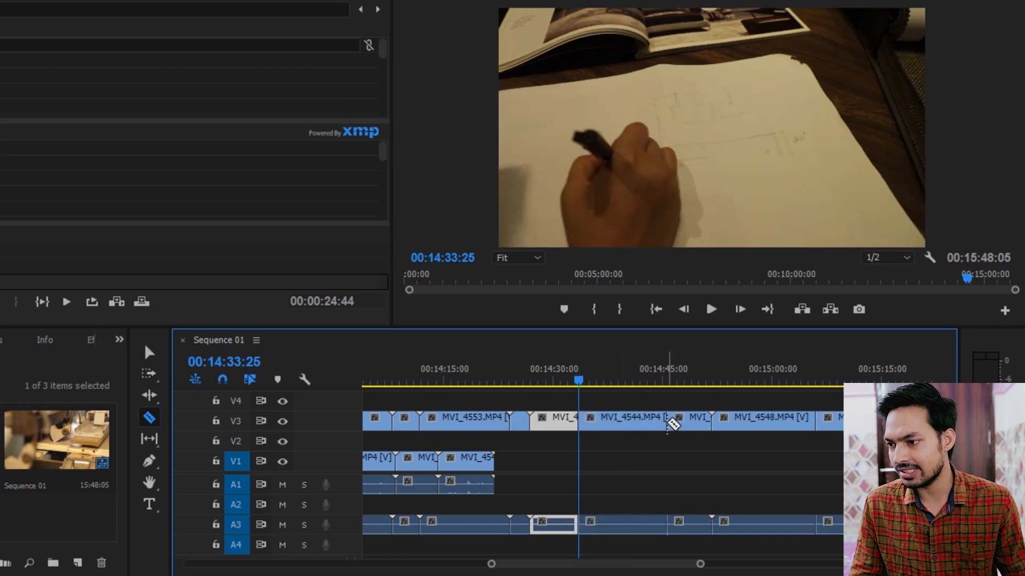
pyautogui.click(787, 419)
pyautogui.scroll(-3, 789, 422)
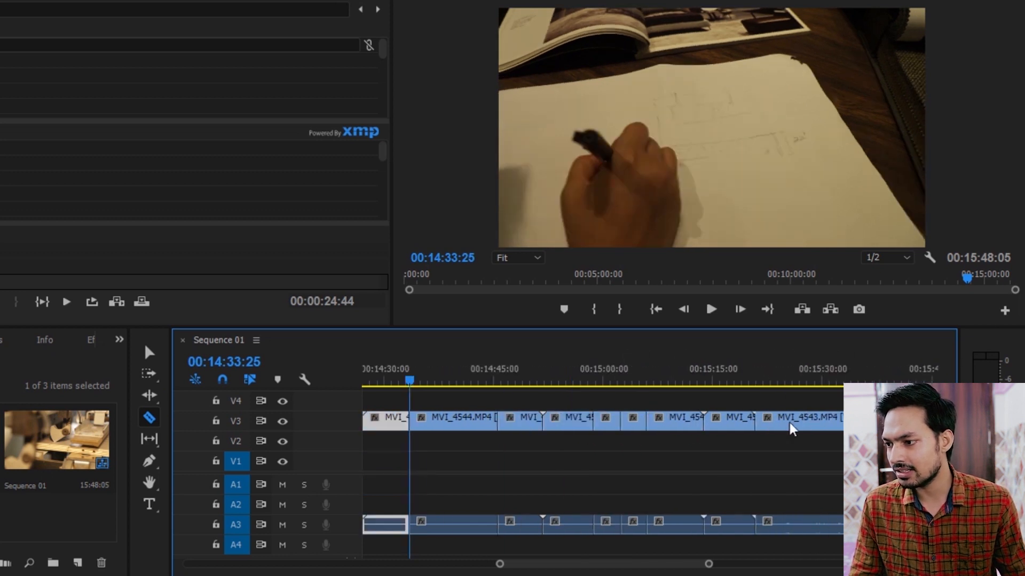
# Split MVI_4545.MP4 on V3 with the Razor at 00:15:19:07 and 00:15:17:21
pyautogui.scroll(5, 763, 437)
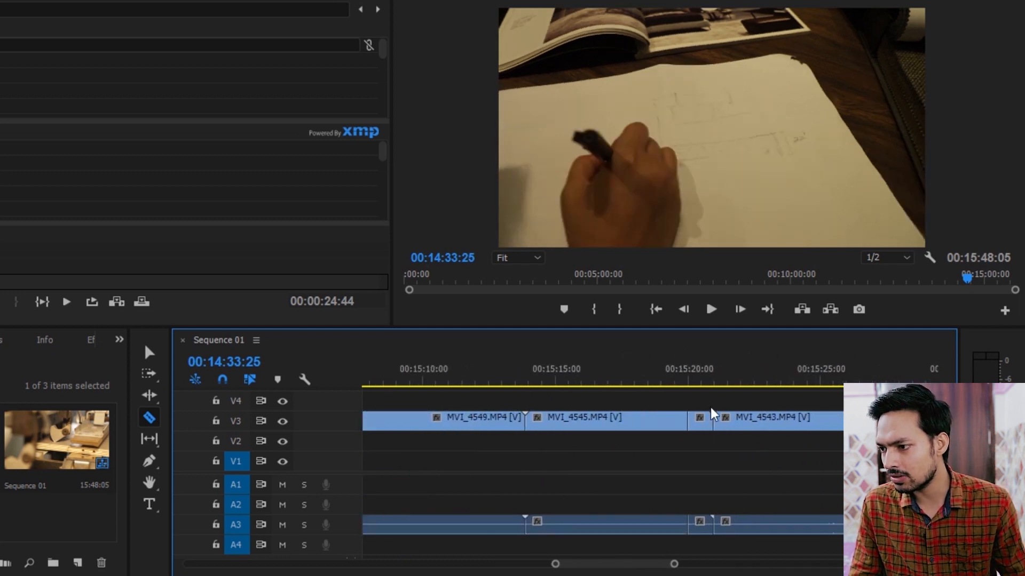
pyautogui.click(700, 380)
pyautogui.click(666, 380)
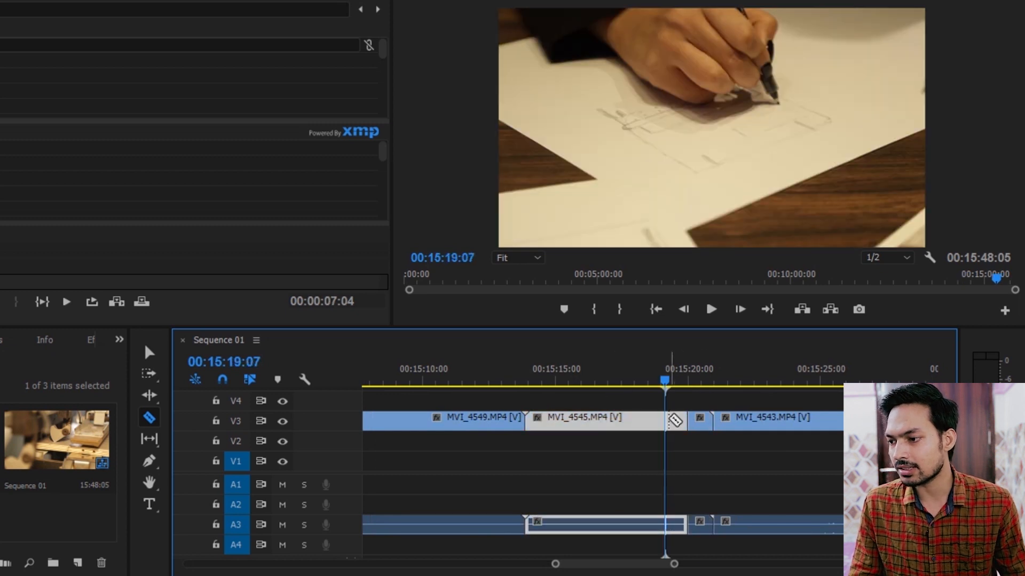
pyautogui.click(666, 419)
pyautogui.click(623, 380)
pyautogui.click(619, 380)
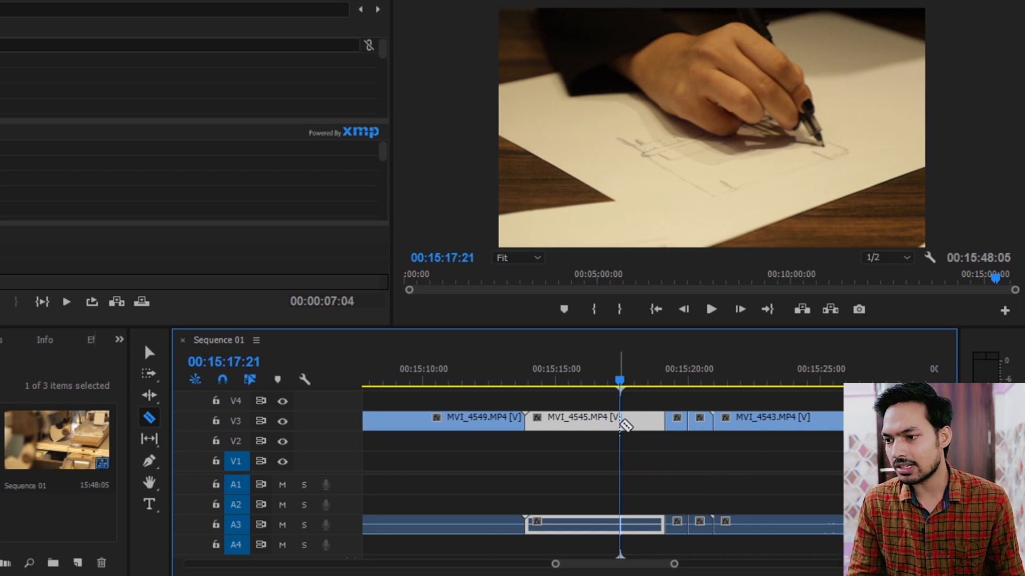
pyautogui.click(620, 421)
# Delete the three short MVI_4545.MP4 pieces after 00:15:17:21 on V3 and close the gap they leave
pyautogui.click(150, 351)
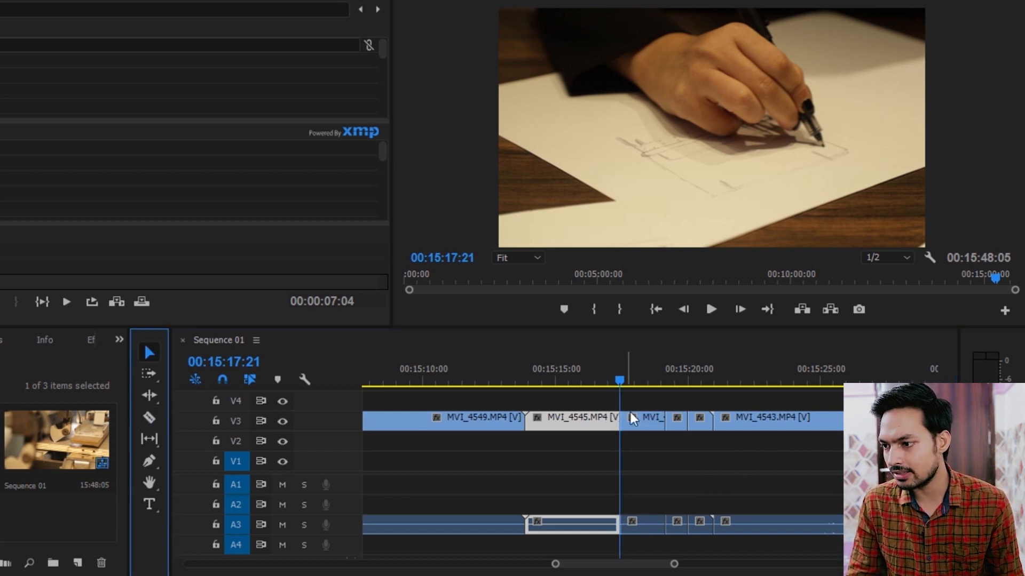
pyautogui.click(643, 419)
pyautogui.press('Delete')
pyautogui.click(677, 417)
pyautogui.press('Delete')
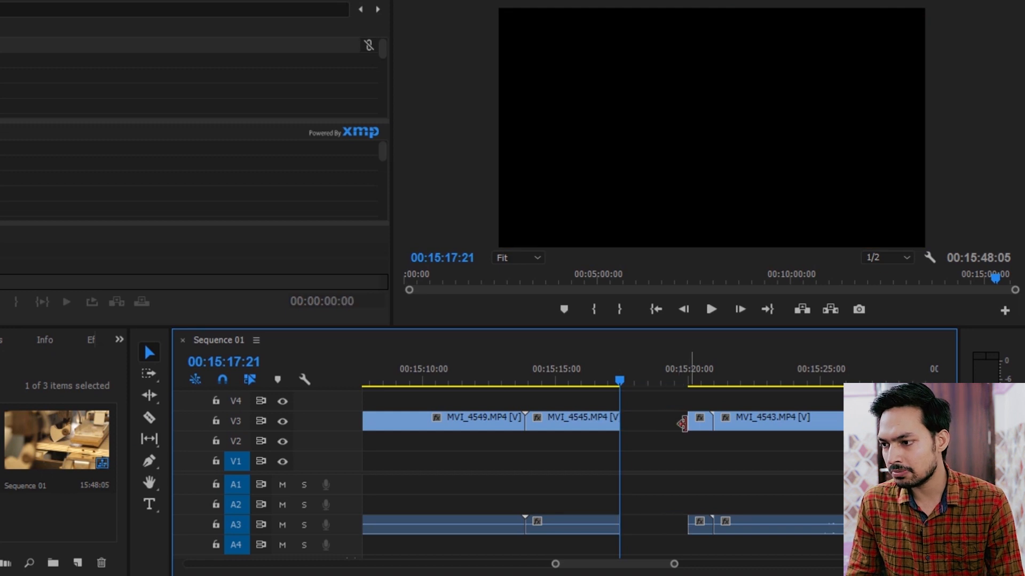
pyautogui.click(699, 426)
pyautogui.press('Delete')
pyautogui.click(666, 425)
pyautogui.press('Delete')
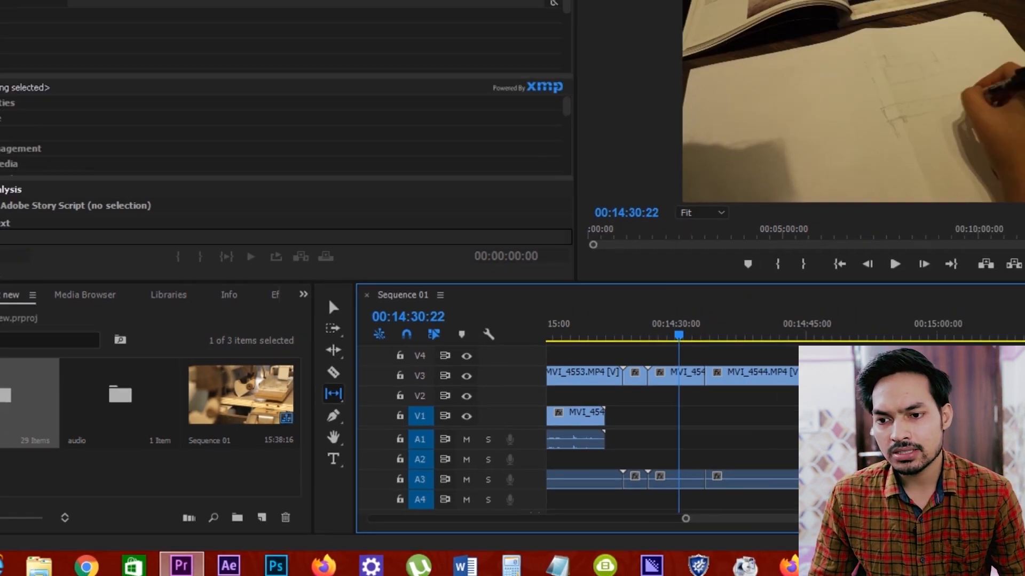
# Load MVI_4574.MP4 from the video bin into the Source monitor and close the bin window
pyautogui.doubleClick(42, 439)
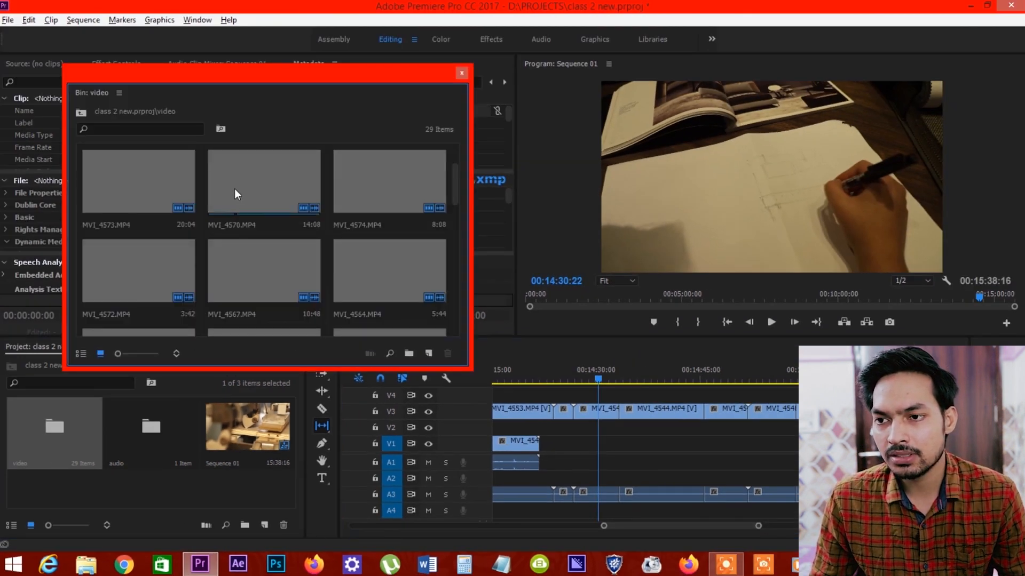
pyautogui.doubleClick(388, 175)
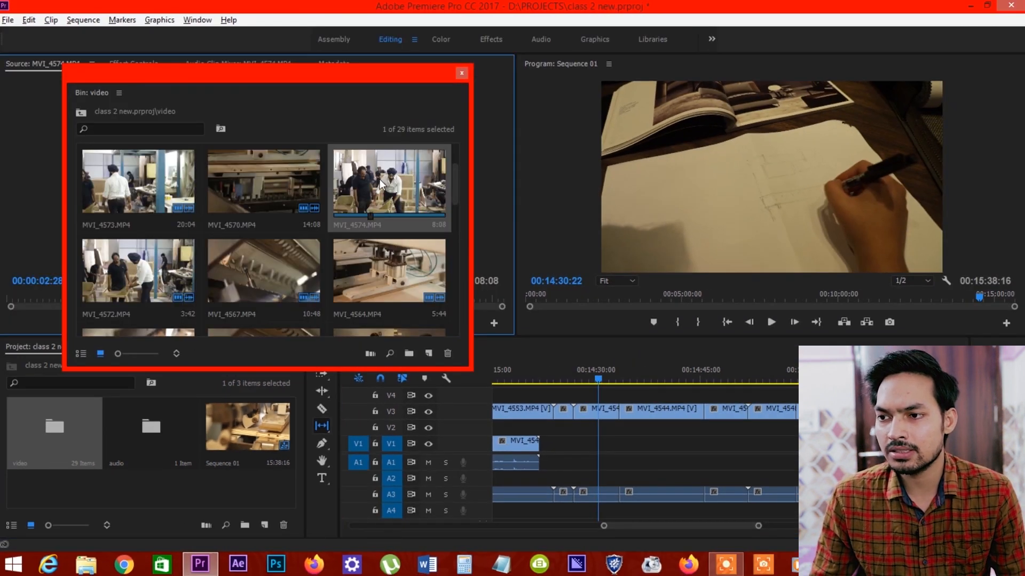
pyautogui.click(461, 73)
# Mark an In point at 00:00:03:14 and an Out point at 00:00:04:21 on the MVI_4574.MP4 source clip
pyautogui.moveTo(225, 307); pyautogui.dragTo(207, 306)
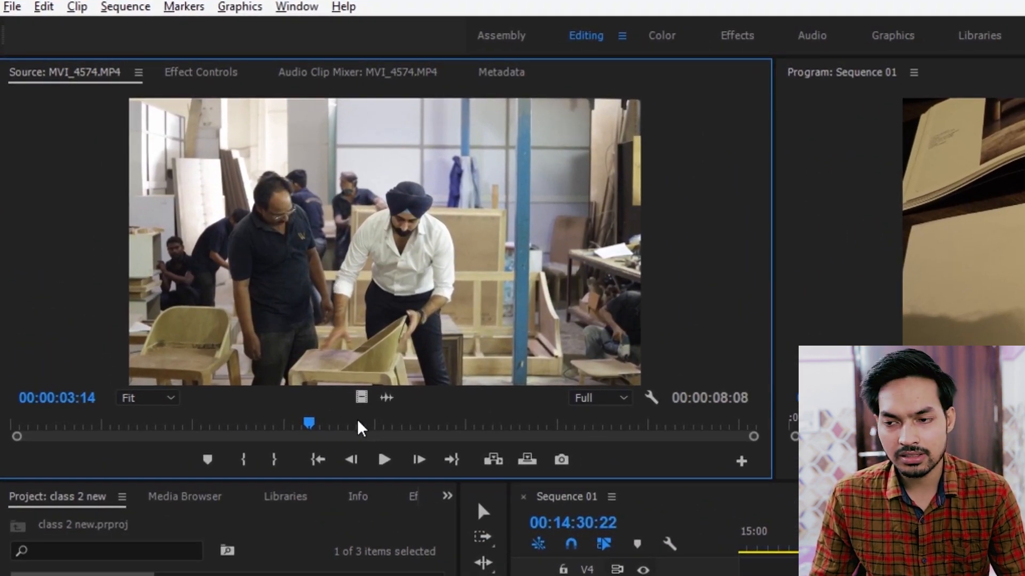
pyautogui.press('i')
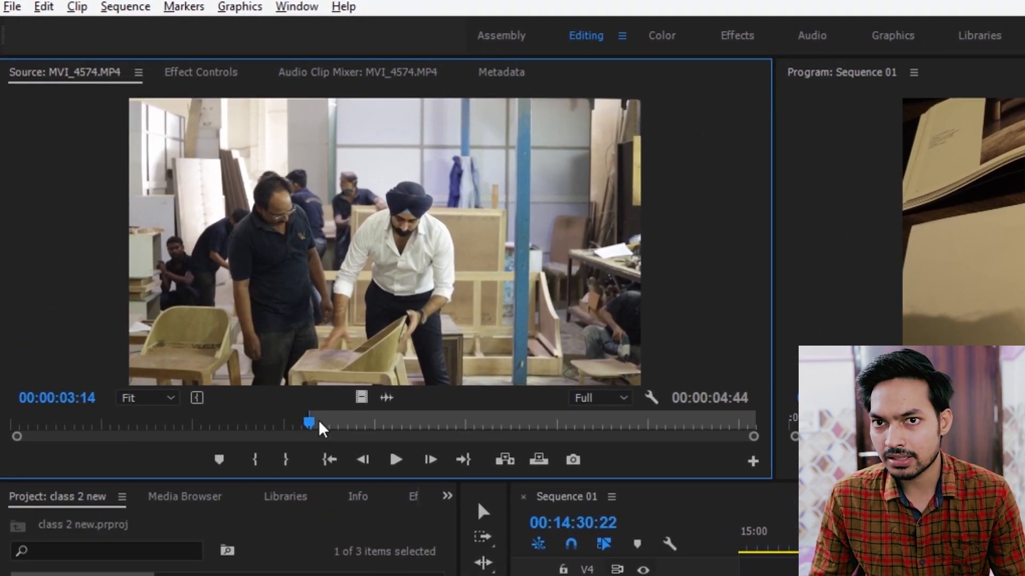
pyautogui.moveTo(318, 425); pyautogui.dragTo(418, 434)
pyautogui.press('o')
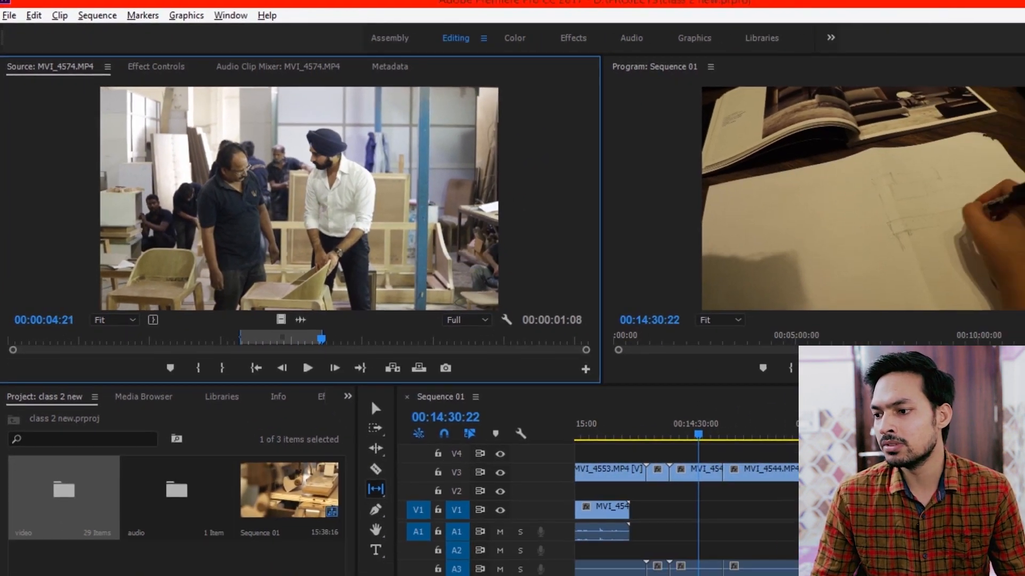
# Place only the video of the marked MVI_4574.MP4 range on V2 near 00:15:42, and slip its content about 1 second earlier
pyautogui.scroll(-3, 757, 454)
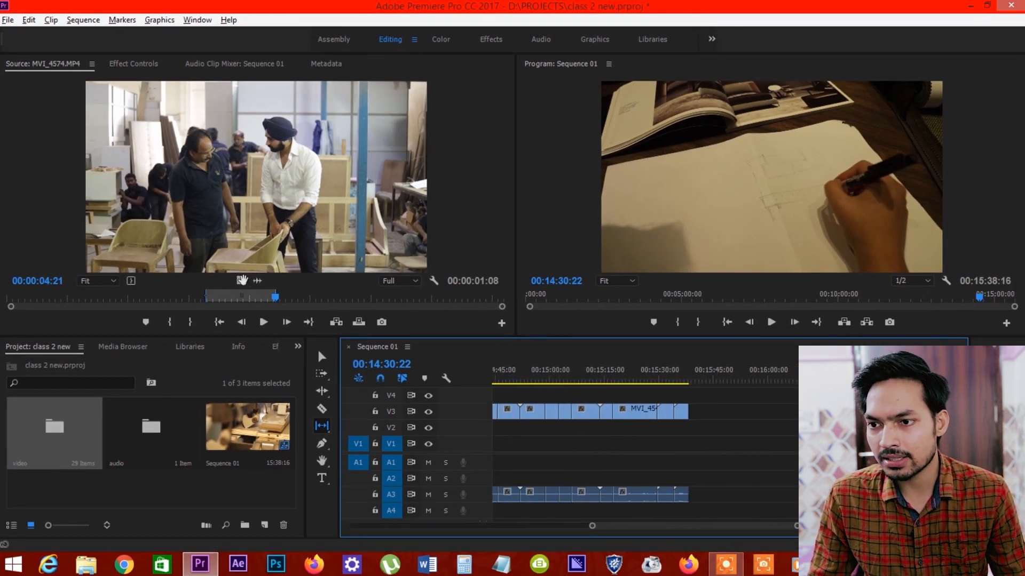
pyautogui.moveTo(258, 280); pyautogui.dragTo(702, 429)
pyautogui.scroll(7, 711, 418)
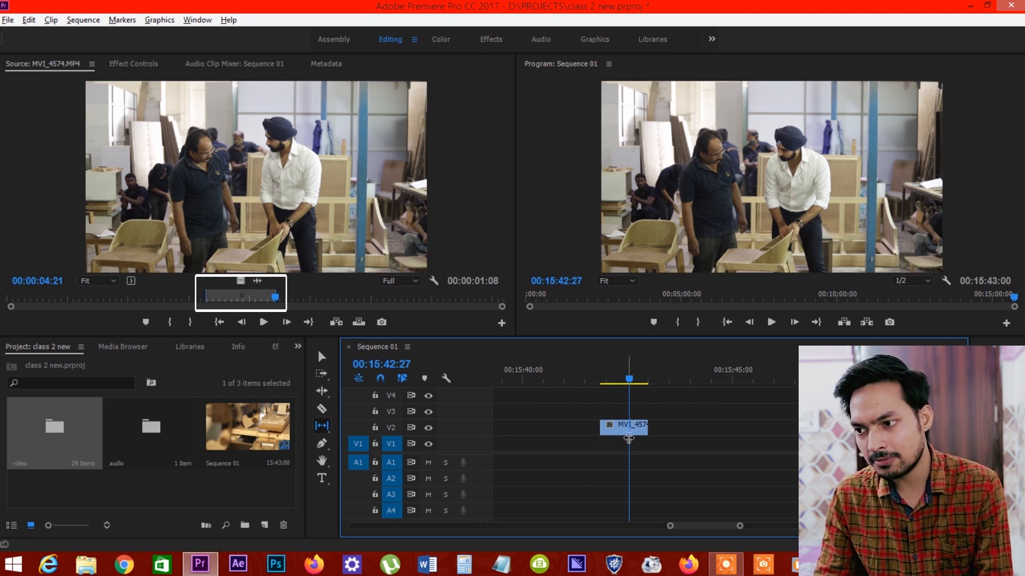
pyautogui.moveTo(630, 439); pyautogui.dragTo(677, 420)
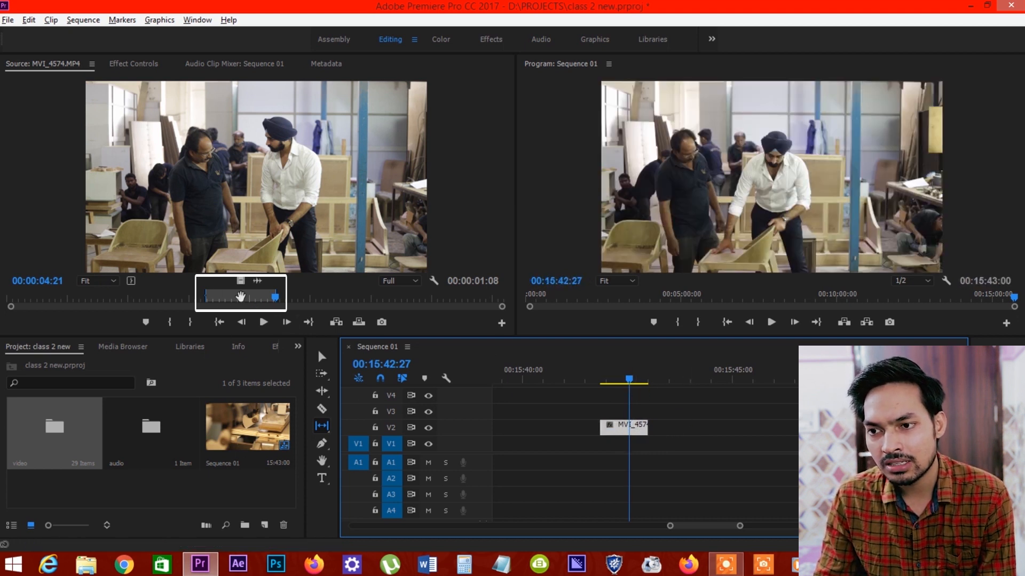
# Examine the start of the slipped MVI_4574.MP4 clip on V2 against its marked range in the Source monitor
pyautogui.click(243, 298)
pyautogui.moveTo(242, 298)
pyautogui.mouseDown()
pyautogui.moveTo(230, 299)
pyautogui.moveTo(280, 296)
pyautogui.moveTo(214, 296)
pyautogui.moveTo(259, 296)
pyautogui.moveTo(240, 300)
pyautogui.mouseUp()
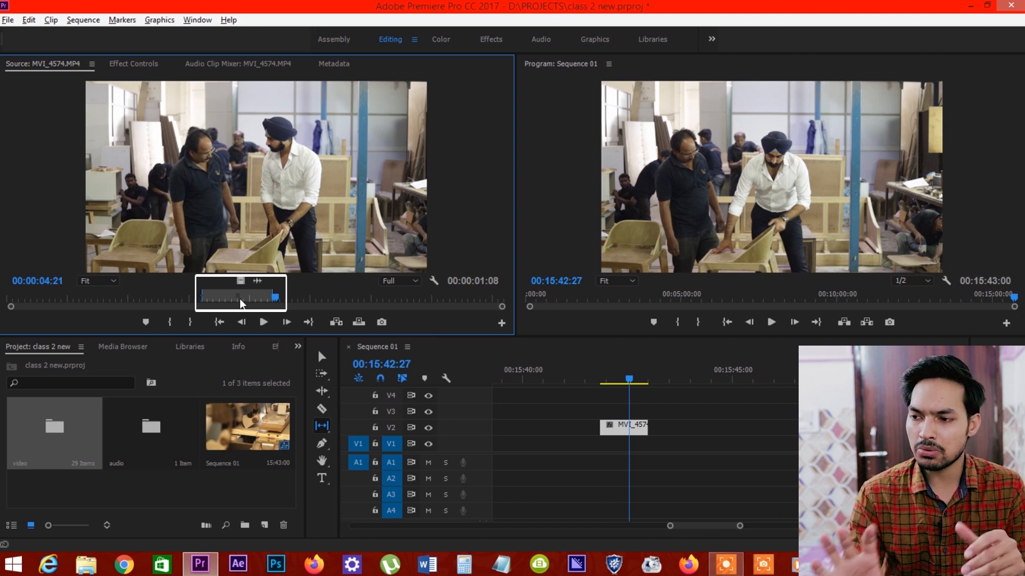
pyautogui.click(606, 381)
pyautogui.scroll(3, 607, 393)
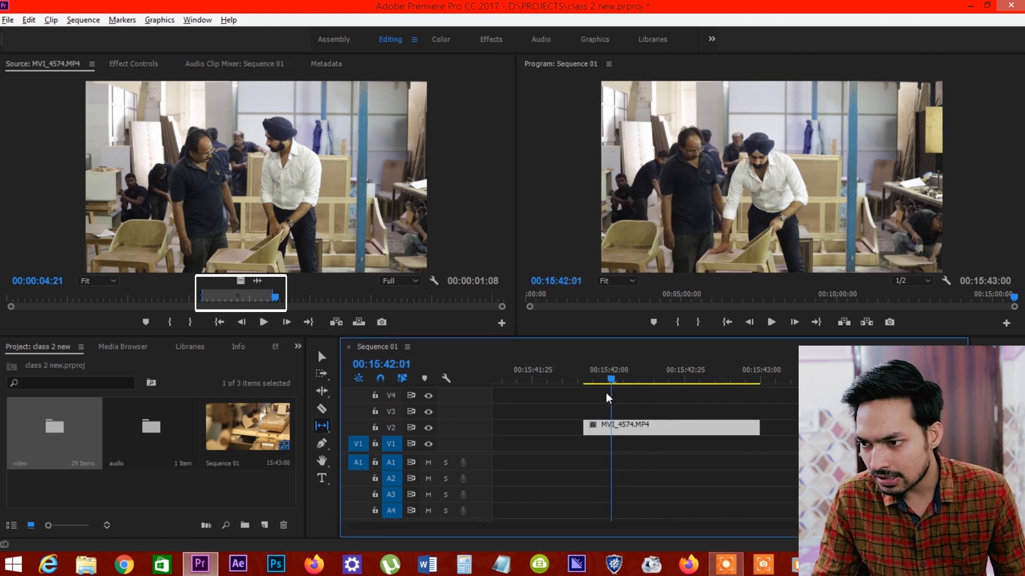
pyautogui.scroll(1, 608, 397)
pyautogui.click(598, 376)
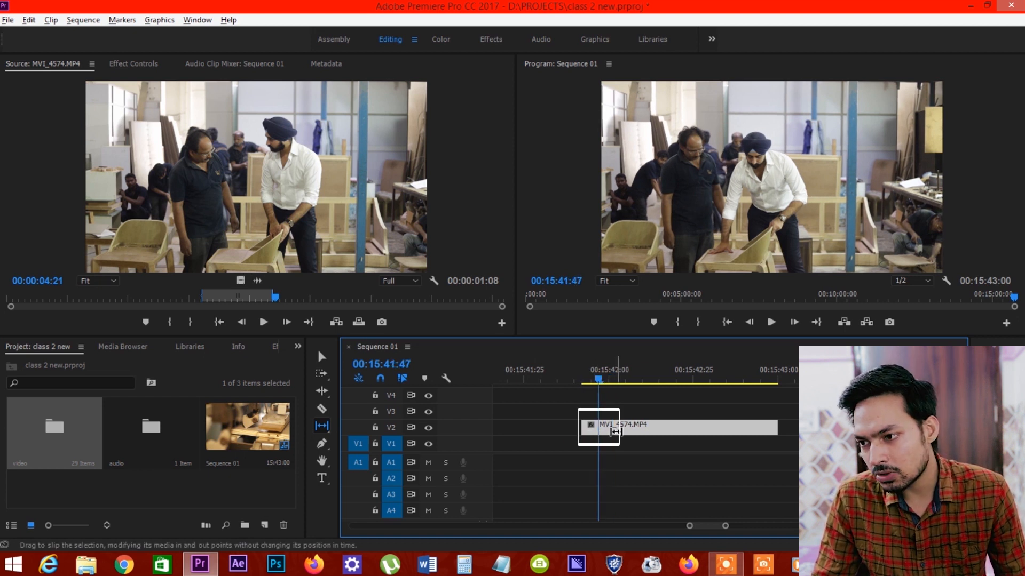
pyautogui.moveTo(610, 431); pyautogui.dragTo(622, 430)
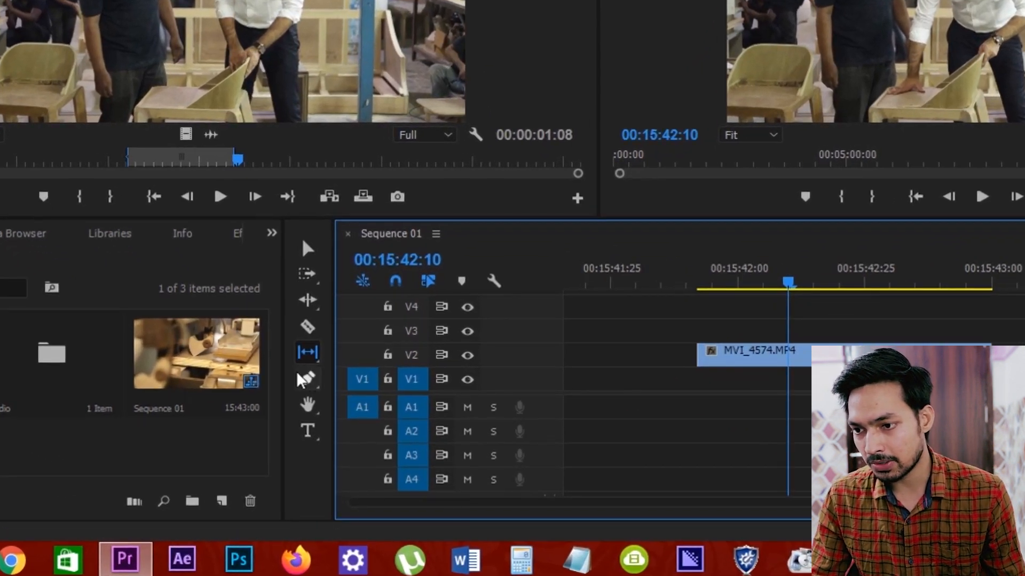
# Enlarge track V2 and, with the Pen tool, fade MVI_4574.MP4 in from zero opacity at its start to full near 00:15:42:04
pyautogui.click(307, 381)
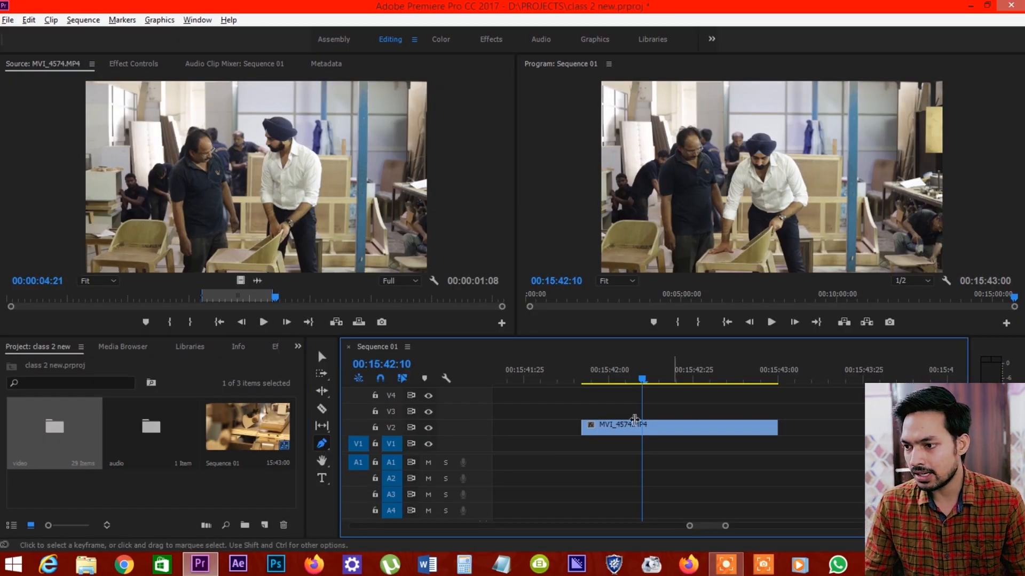
pyautogui.keyDown('alt'); pyautogui.scroll(3, 475, 423); pyautogui.keyUp('alt')
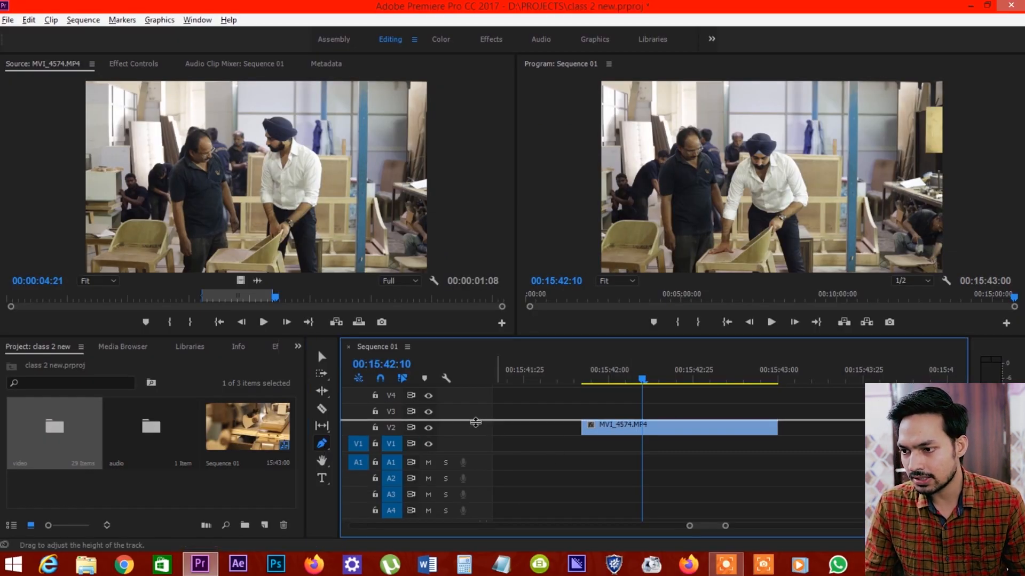
pyautogui.keyDown('alt'); pyautogui.scroll(3, 579, 418); pyautogui.keyUp('alt')
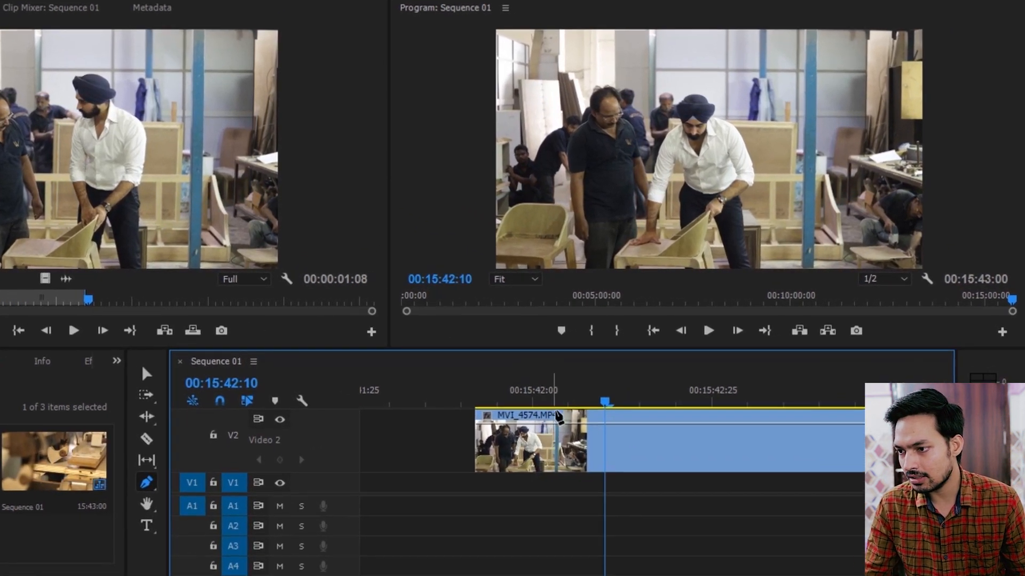
pyautogui.click(561, 423)
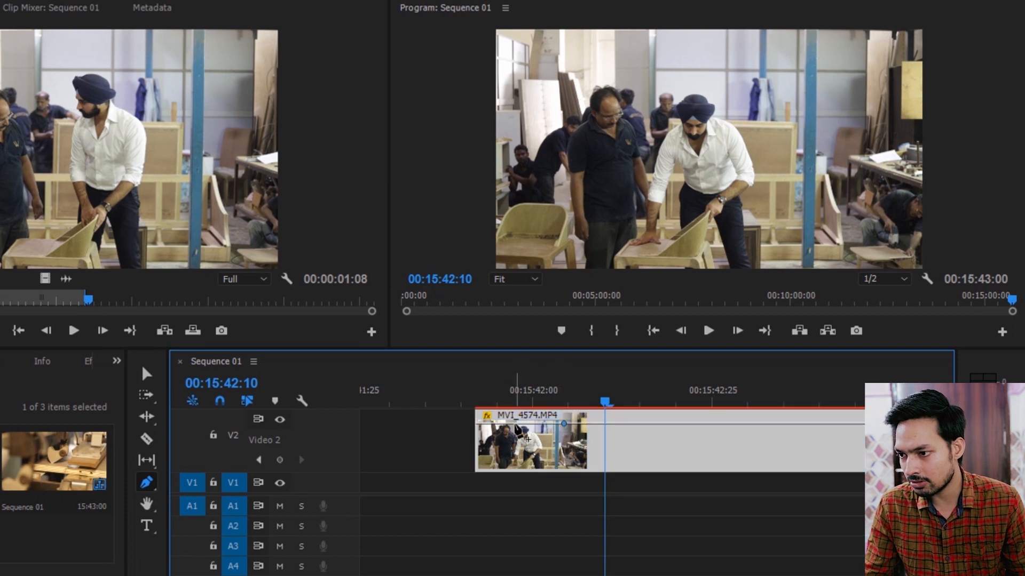
pyautogui.click(516, 423)
pyautogui.moveTo(515, 423); pyautogui.dragTo(455, 493)
pyautogui.moveTo(441, 397); pyautogui.dragTo(466, 444)
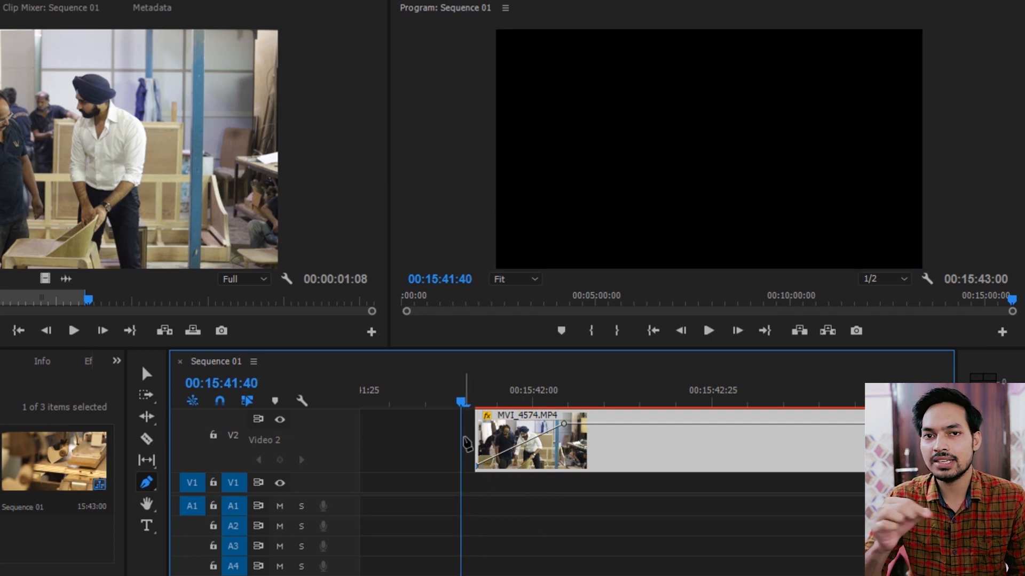
# Add opacity keyframes to MVI_4574.MP4 near 00:15:42:19 and 00:15:42:29 with a steep dip between them, and play it back
pyautogui.moveTo(650, 402); pyautogui.dragTo(684, 405)
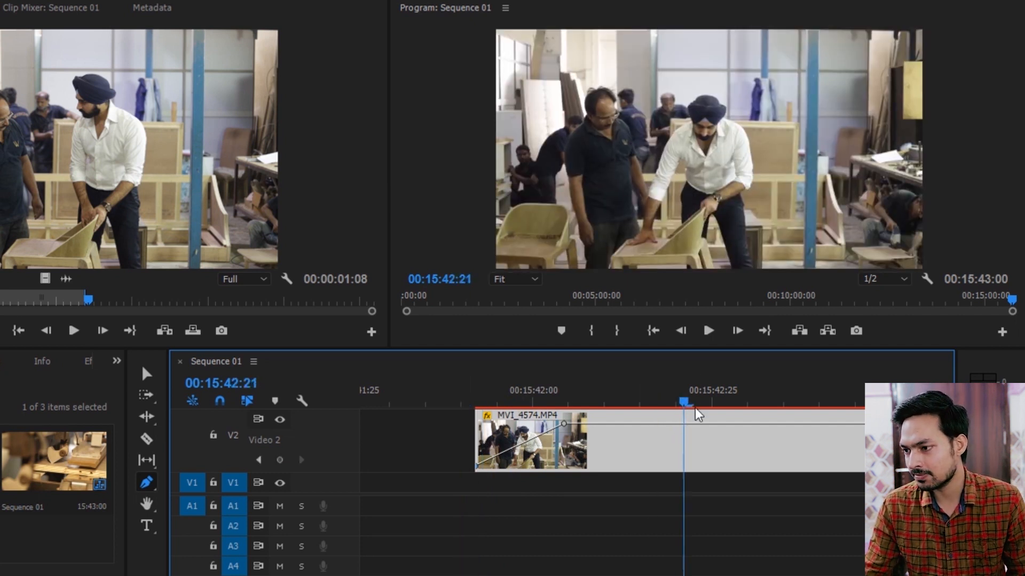
pyautogui.click(669, 424)
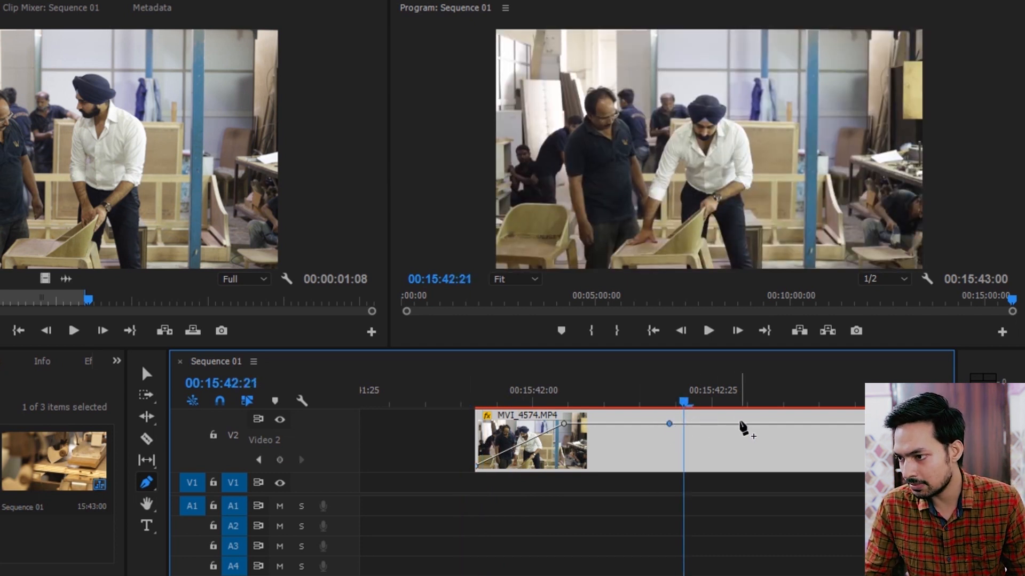
pyautogui.click(741, 424)
pyautogui.moveTo(703, 424); pyautogui.dragTo(704, 466)
pyautogui.click(656, 395)
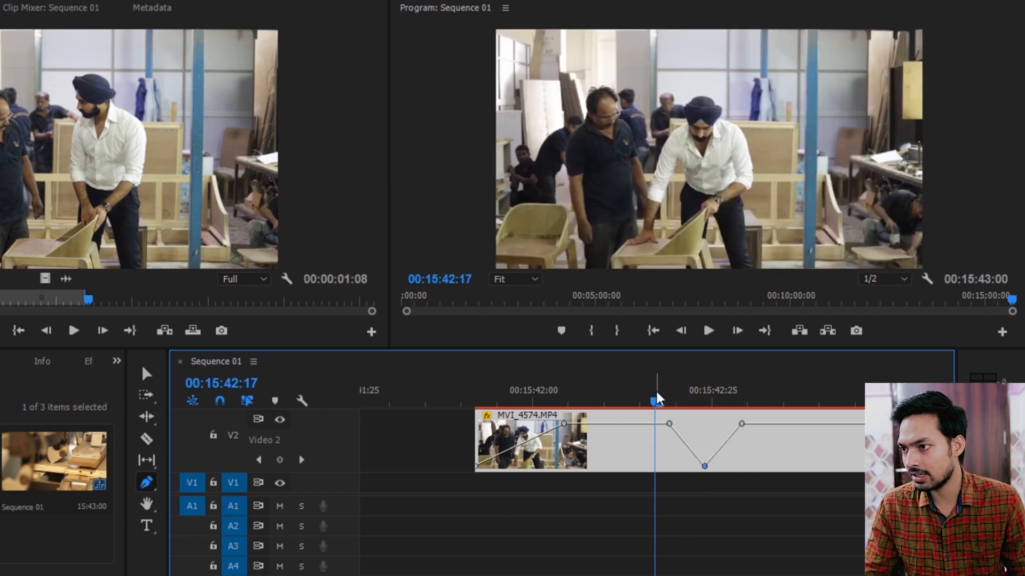
pyautogui.press('space')
pyautogui.press('space')
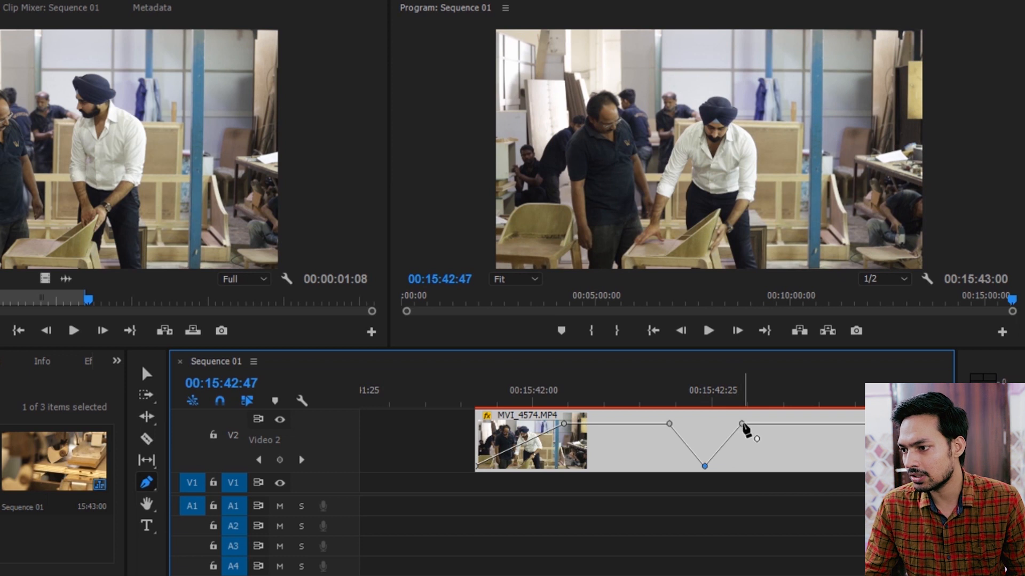
# Widen the opacity dip on MVI_4574.MP4 by moving its outer keyframes to about 00:15:42:13 and 00:15:42:38, and preview it
pyautogui.moveTo(740, 423); pyautogui.dragTo(809, 423)
pyautogui.moveTo(670, 424); pyautogui.dragTo(625, 424)
pyautogui.click(599, 399)
pyautogui.press('space')
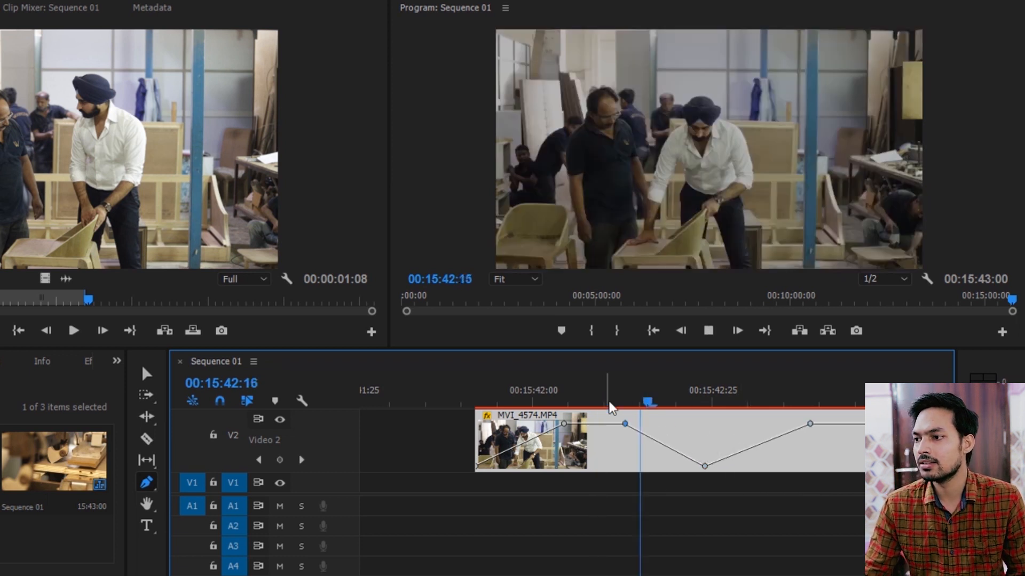
pyautogui.press('space')
# Go to the V1 cut between MVI_4571.MP4 and MVI_4573.MP4 near 00:09:09:28, switch to the Selection tool, and enlarge track V1
pyautogui.scroll(-3, 643, 469)
pyautogui.scroll(-3, 643, 469)
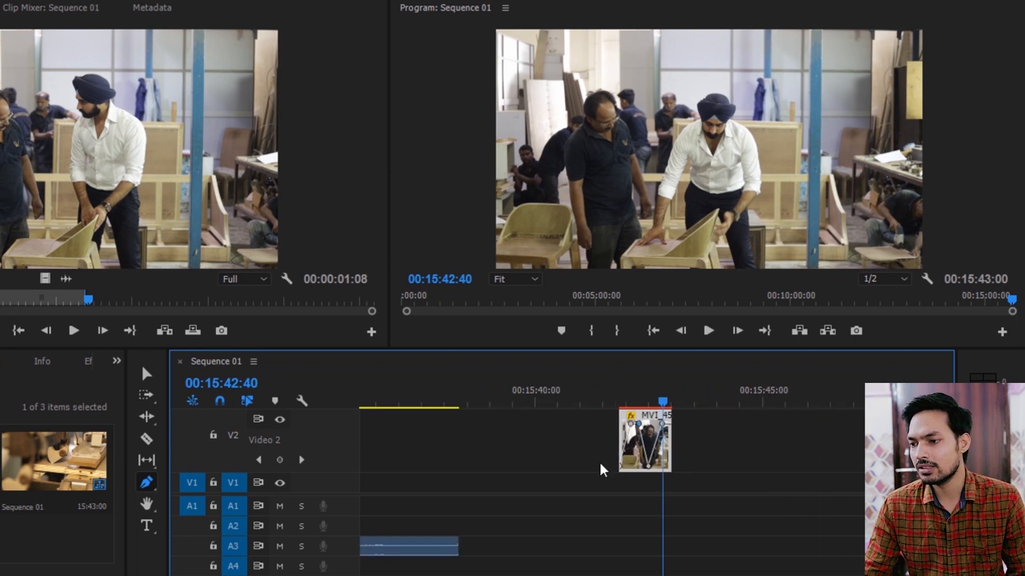
pyautogui.scroll(1, 438, 445)
pyautogui.press('Home')
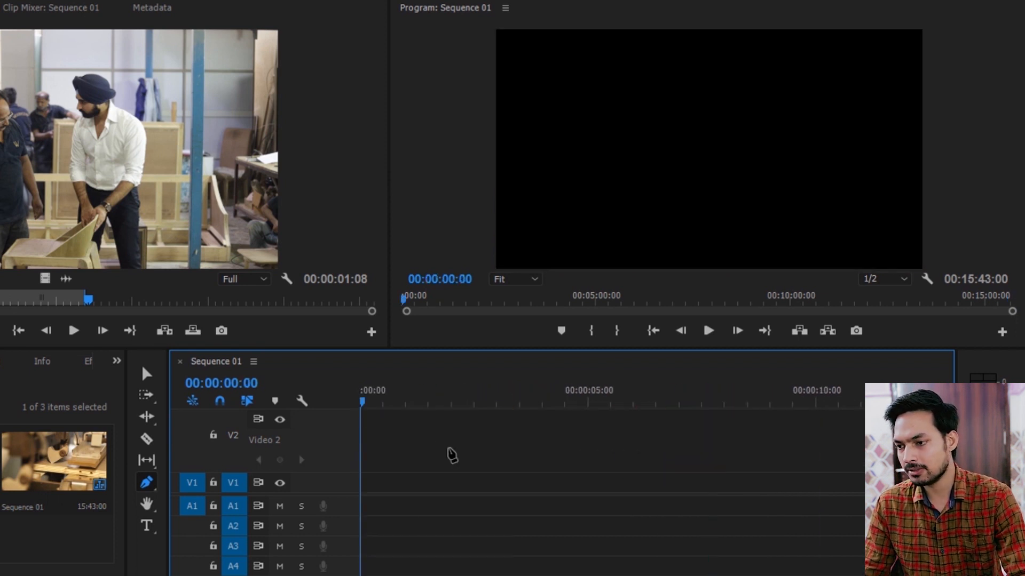
pyautogui.scroll(3, 726, 477)
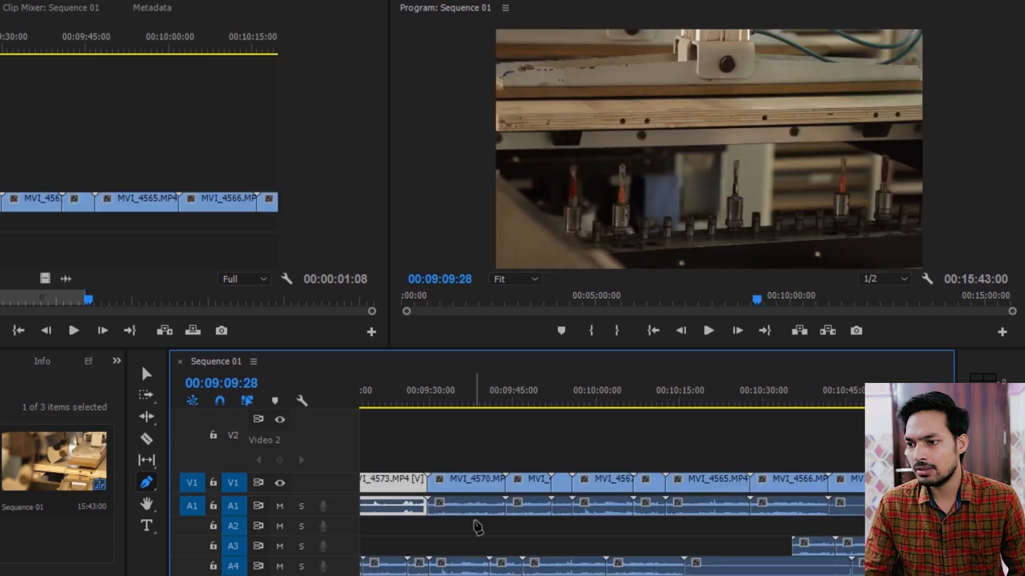
pyautogui.scroll(3, 553, 474)
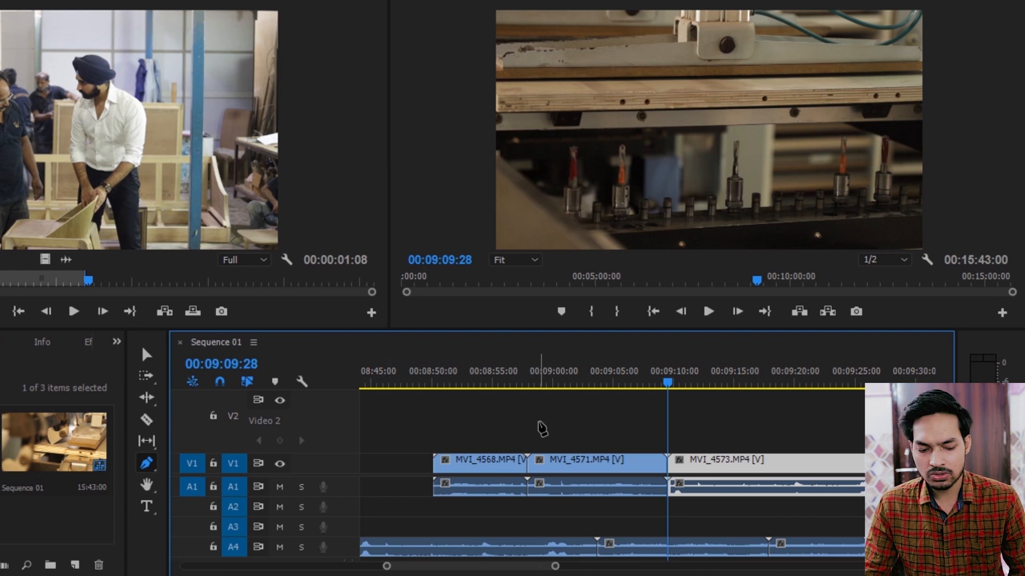
pyautogui.press('v')
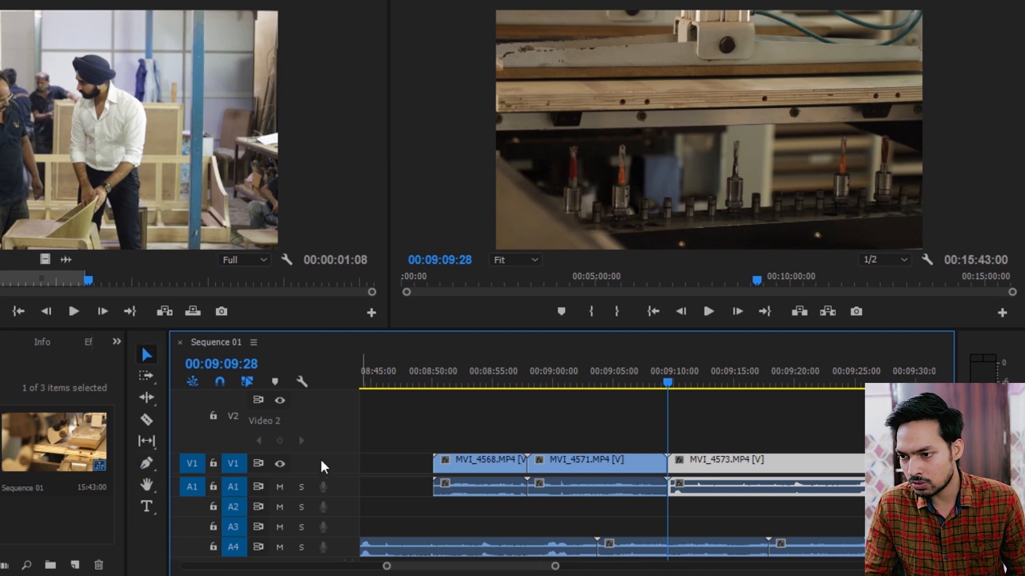
pyautogui.moveTo(330, 446); pyautogui.dragTo(331, 423)
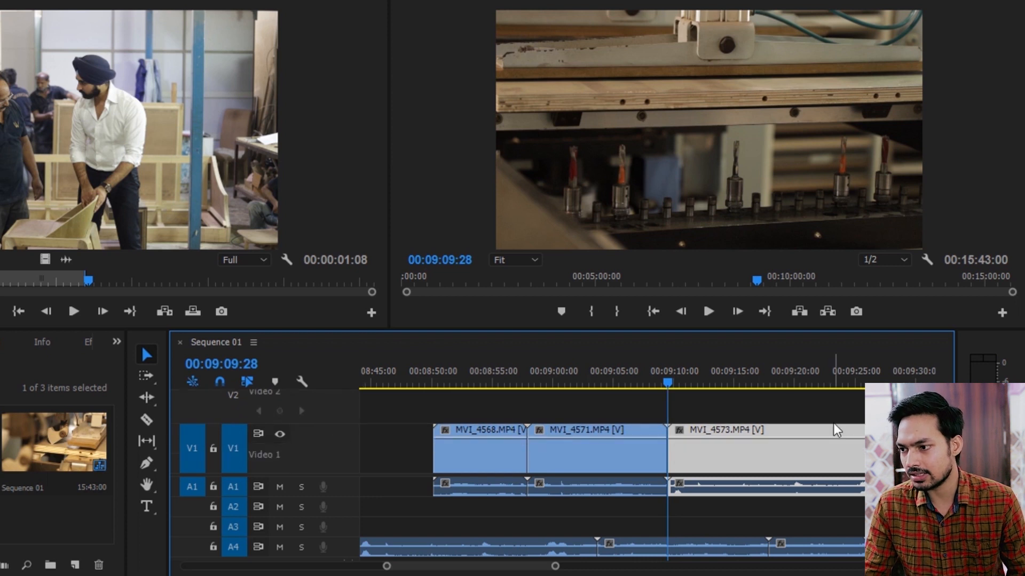
pyautogui.scroll(2, 696, 399)
pyautogui.scroll(2, 696, 399)
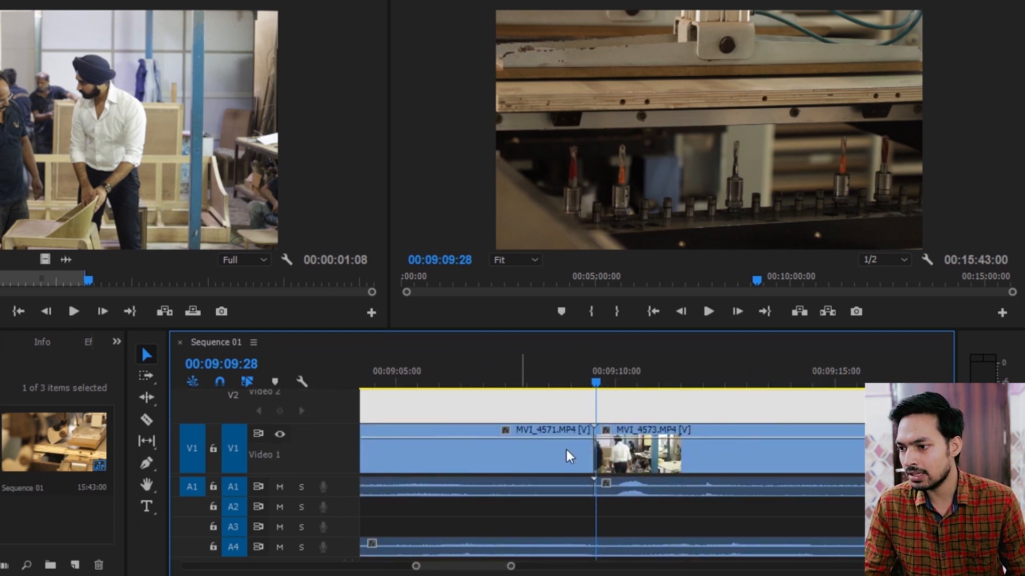
pyautogui.moveTo(651, 379); pyautogui.dragTo(659, 377)
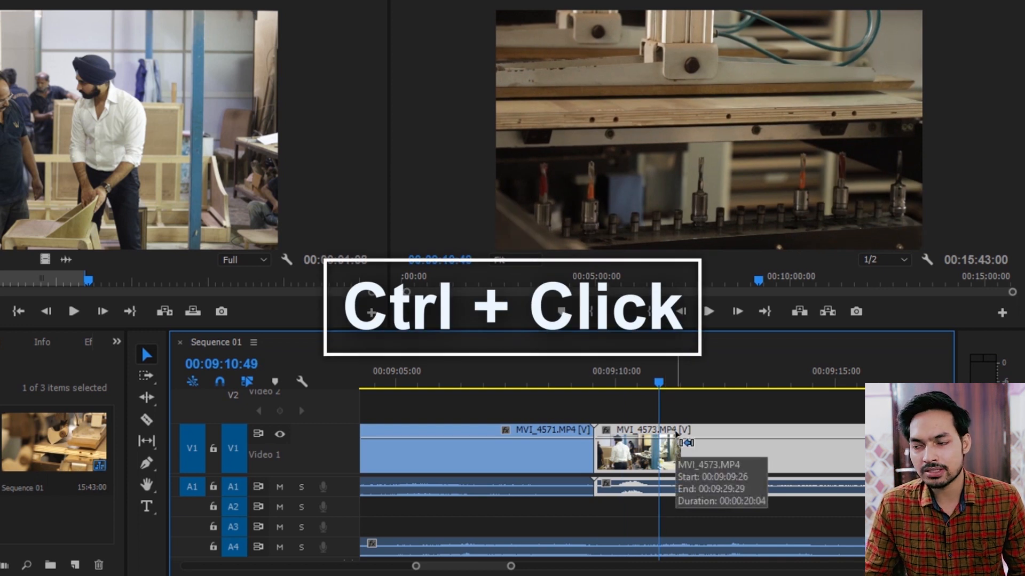
# Use the Selection tool to keyframe an opacity fade-in on MVI_4573.MP4, rising from 0 at 00:09:09:26 over about two seconds
pyautogui.keyDown('ctrl'); pyautogui.click(688, 438); pyautogui.keyUp('ctrl')
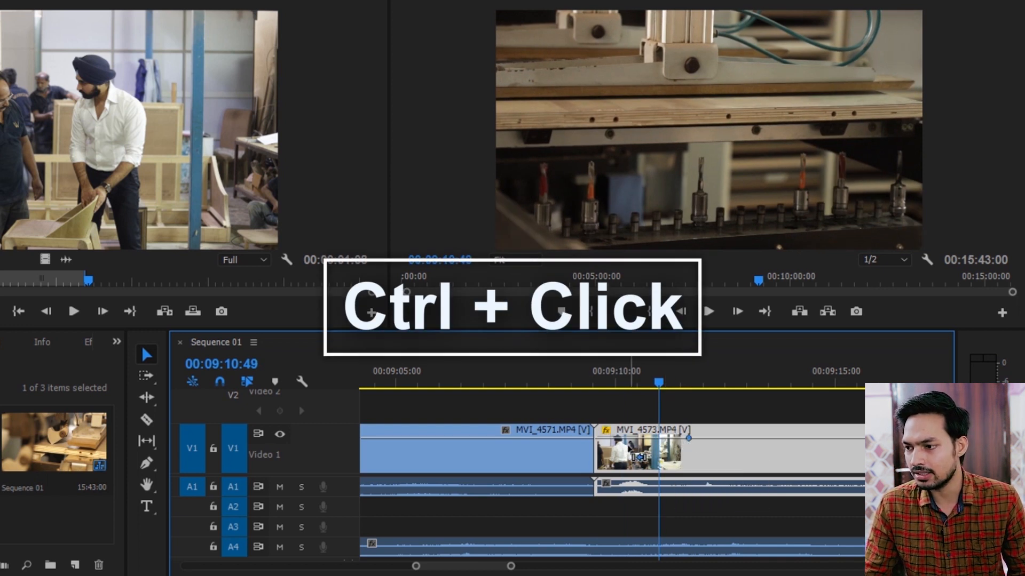
pyautogui.keyDown('ctrl'); pyautogui.click(619, 438); pyautogui.keyUp('ctrl')
pyautogui.moveTo(619, 438); pyautogui.dragTo(595, 469)
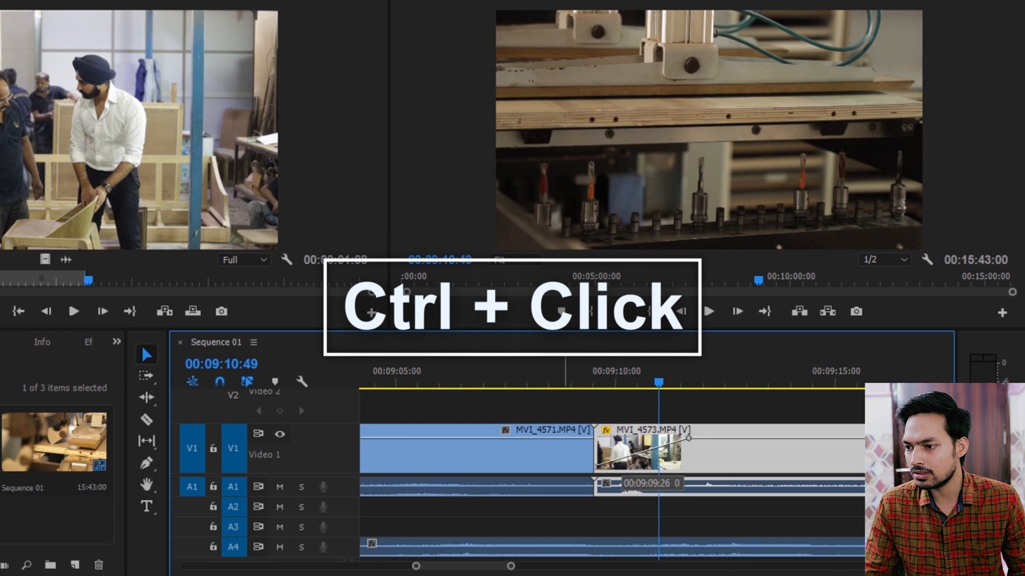
# Keyframe an opacity fade-out over about the last two seconds of MVI_4571.MP4 and play across the cut
pyautogui.keyDown('ctrl'); pyautogui.click(490, 438); pyautogui.keyUp('ctrl')
pyautogui.keyDown('ctrl'); pyautogui.click(522, 439); pyautogui.keyUp('ctrl')
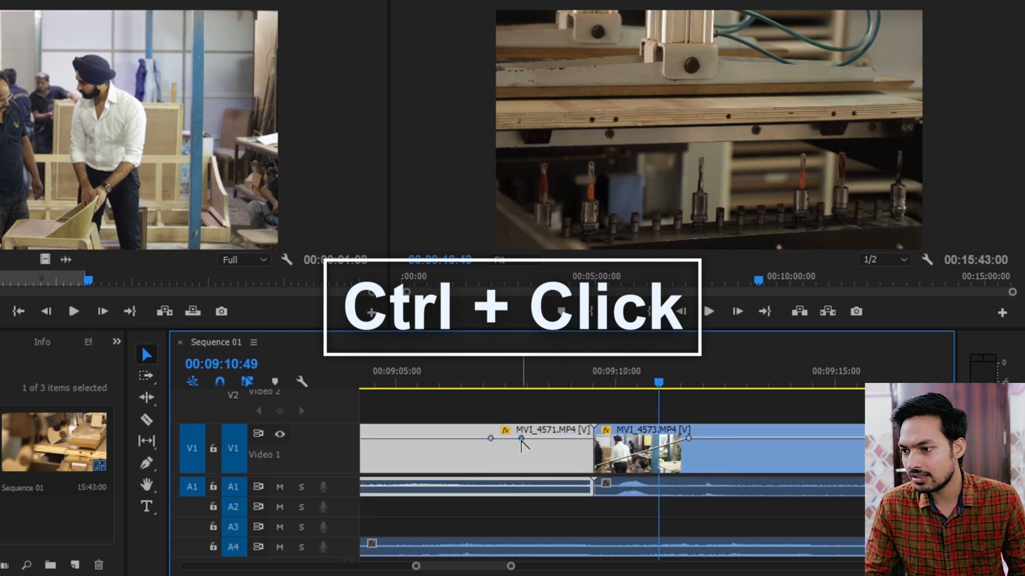
pyautogui.moveTo(522, 439); pyautogui.dragTo(593, 467)
pyautogui.click(479, 368)
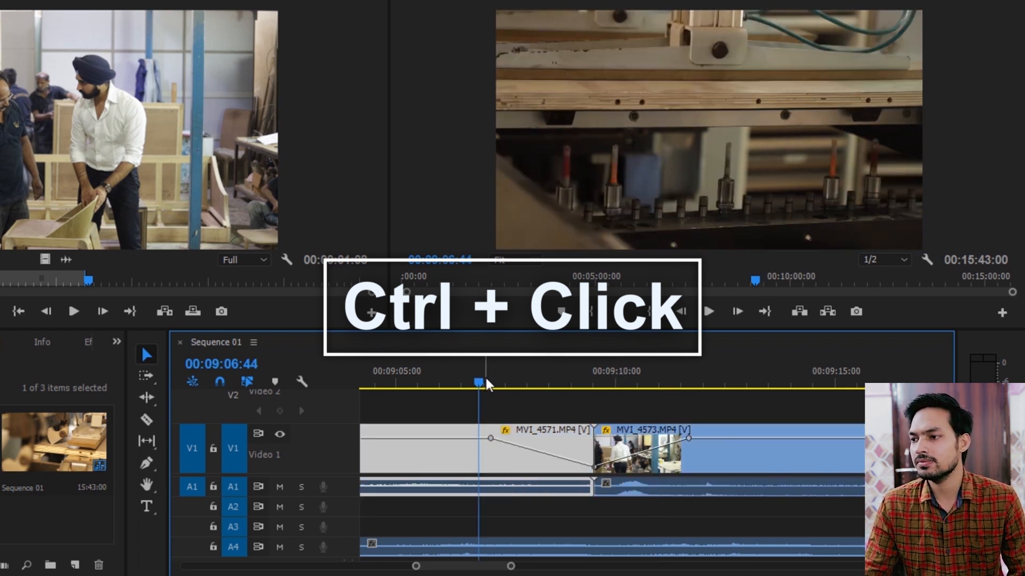
pyautogui.press('space')
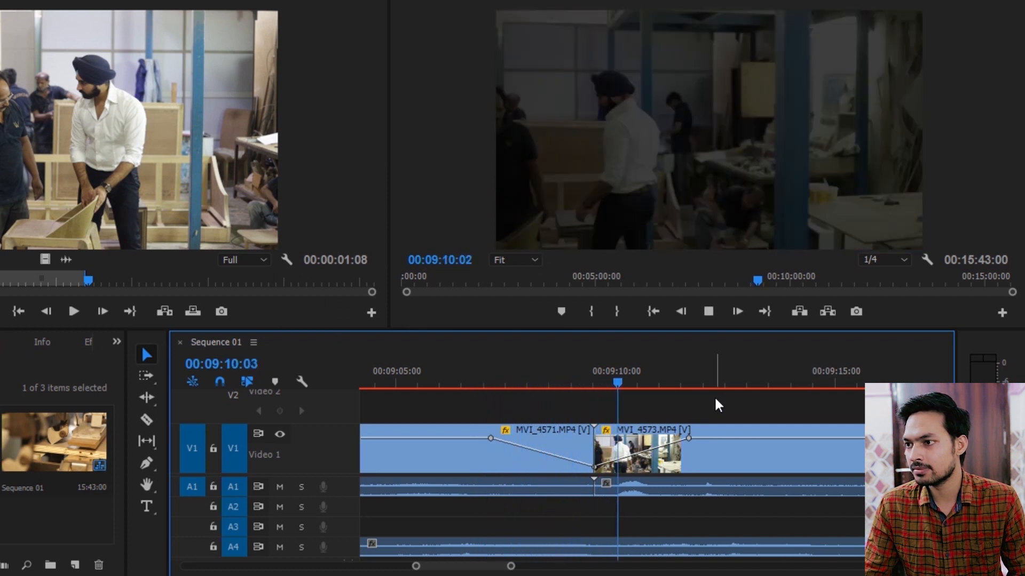
pyautogui.press('space')
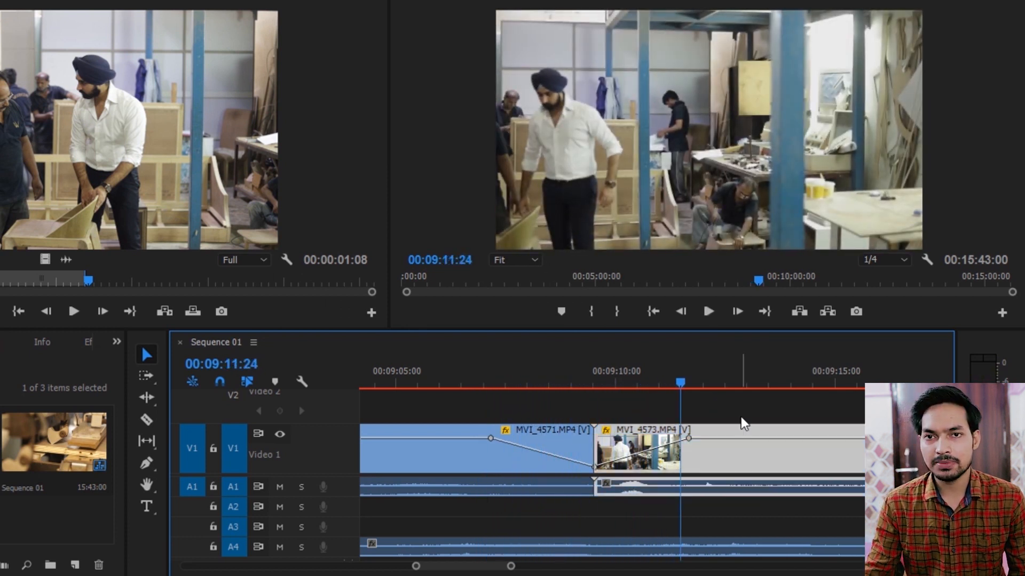
# Shorten both fades by moving the fade-in's end to about 00:09:10:36 and the fade-out's start to 00:09:08:37, and preview the transition
pyautogui.moveTo(530, 360)
pyautogui.mouseDown()
pyautogui.moveTo(512, 361)
pyautogui.moveTo(526, 369)
pyautogui.mouseUp()
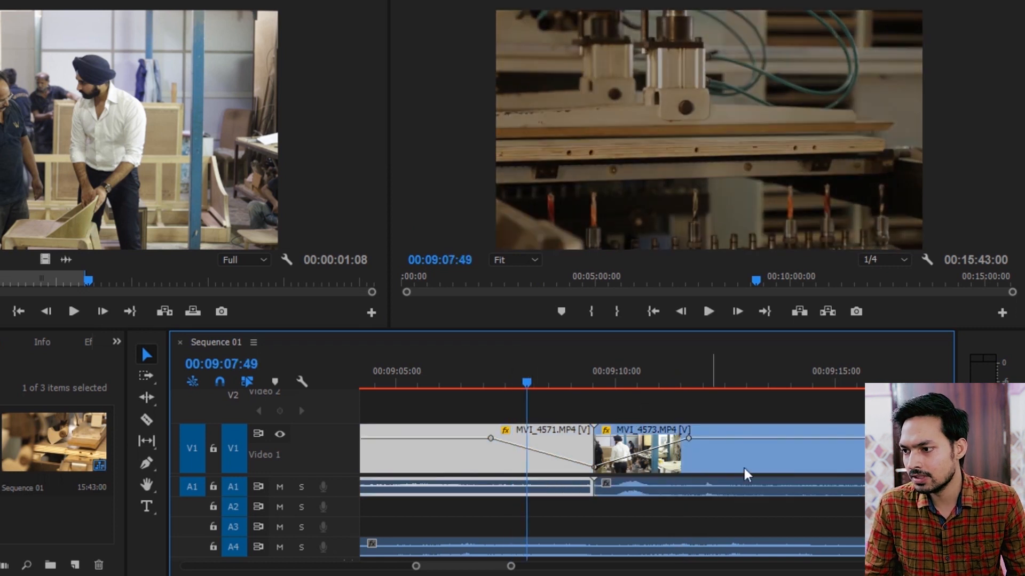
pyautogui.moveTo(688, 438); pyautogui.dragTo(647, 439)
pyautogui.moveTo(491, 438); pyautogui.dragTo(560, 438)
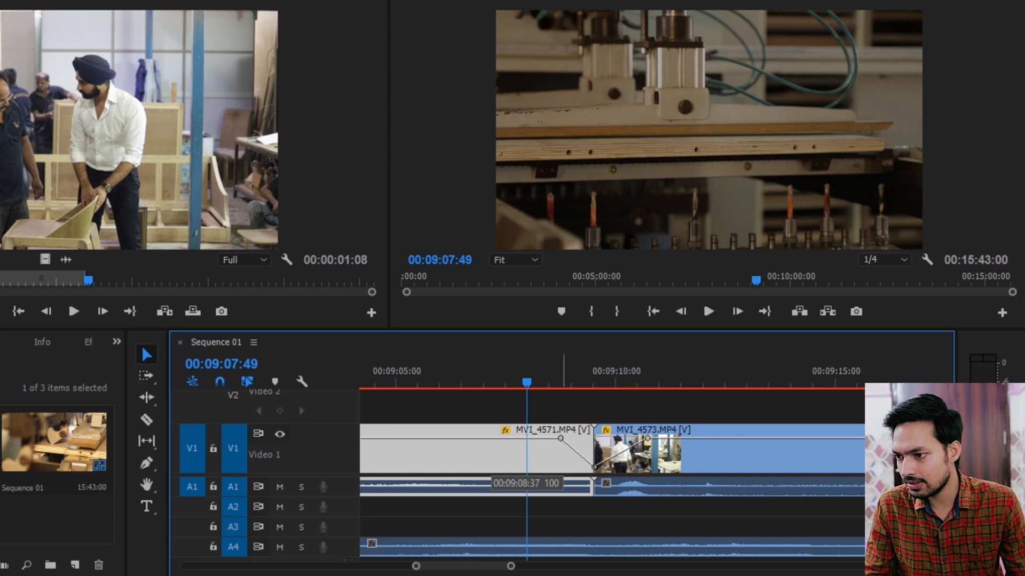
pyautogui.press('space')
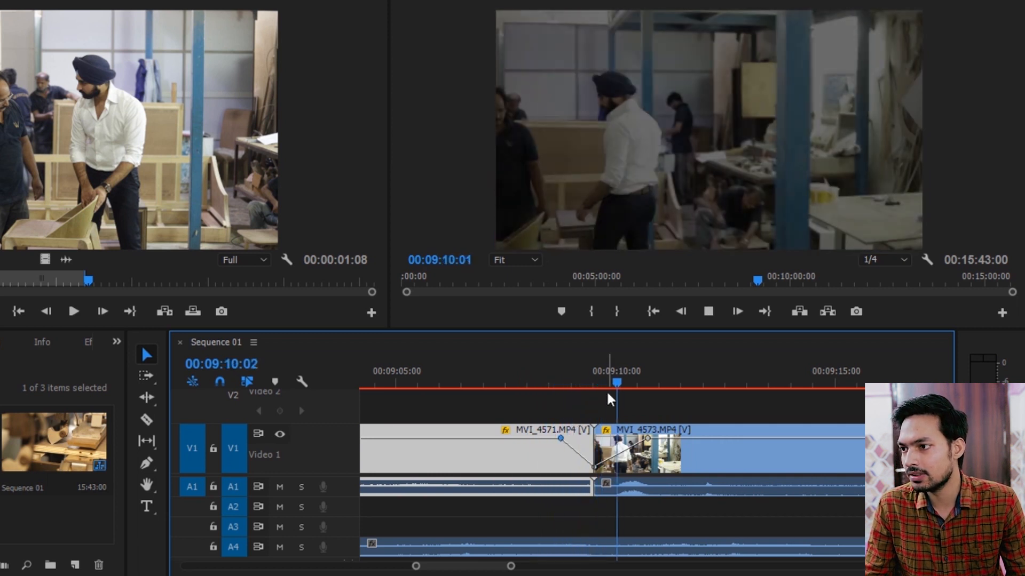
pyautogui.click(618, 438)
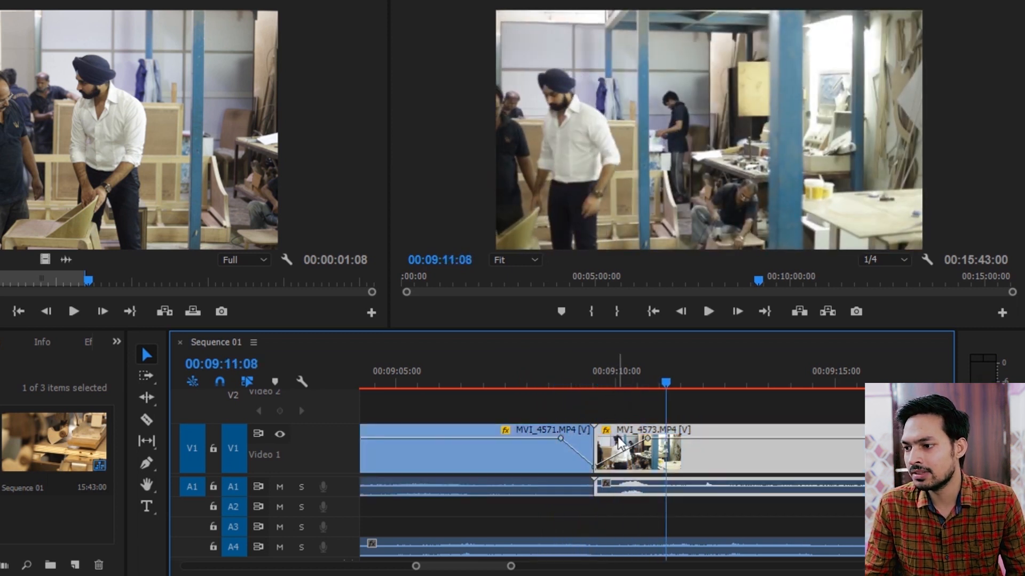
# Extend MVI_4573.MP4's opacity fade-in to about 00:09:12:28, ease it through a lower middle keyframe near 00:09:10:45, and preview the transition
pyautogui.scroll(-3, 618, 436)
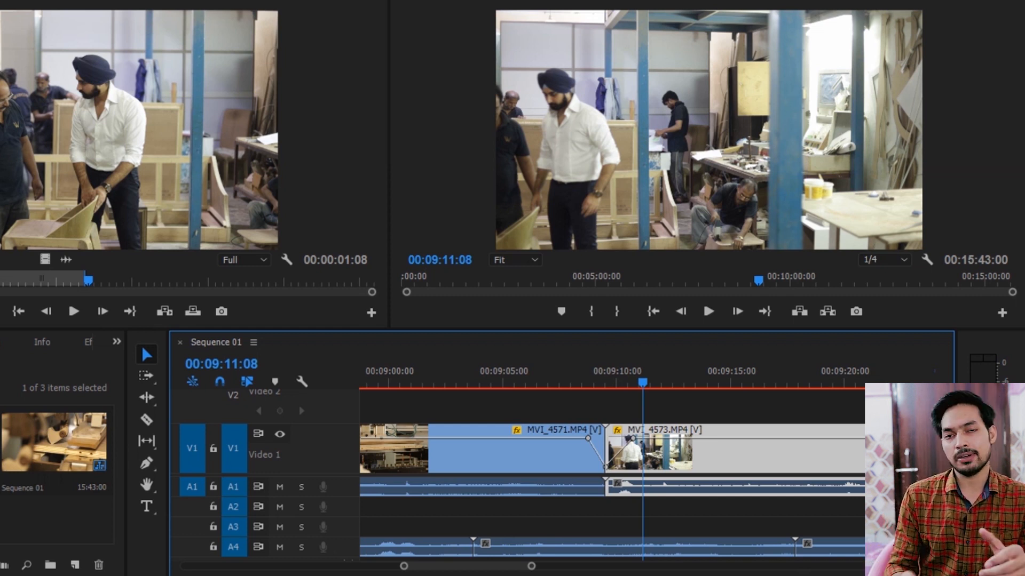
pyautogui.click(595, 398)
pyautogui.scroll(5, 650, 419)
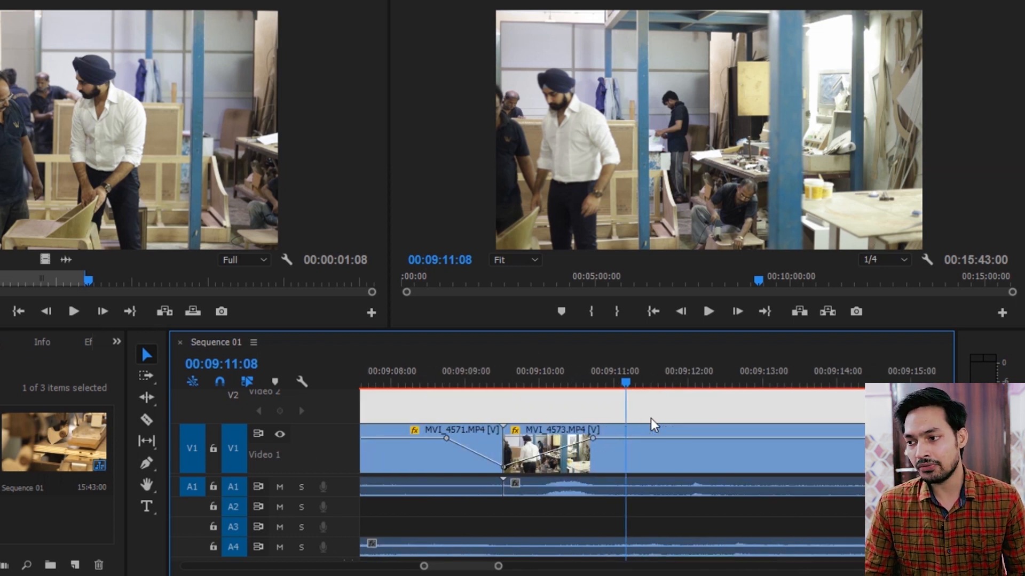
pyautogui.click(734, 380)
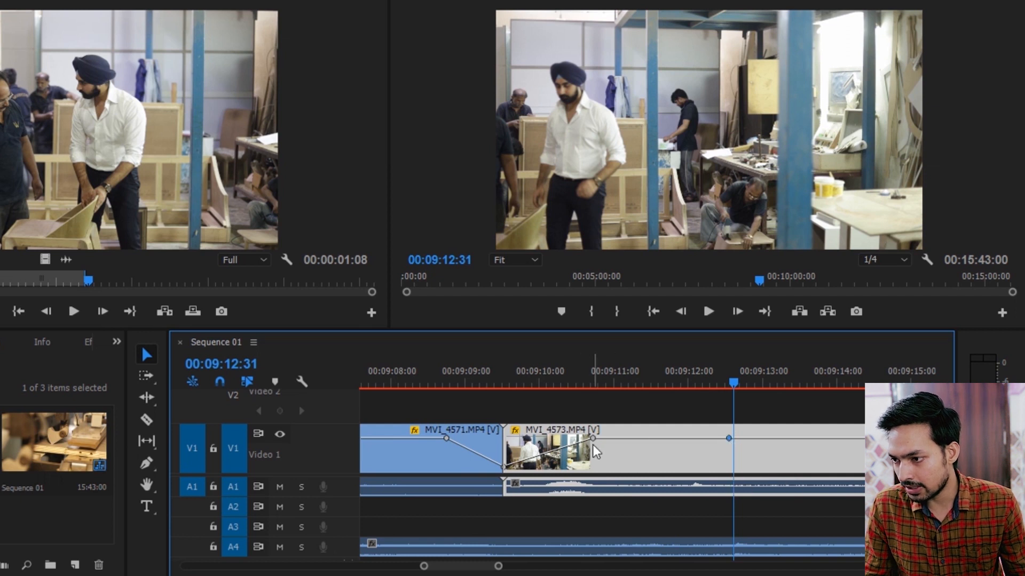
pyautogui.moveTo(593, 445); pyautogui.dragTo(641, 455)
pyautogui.click(504, 373)
pyautogui.press('space')
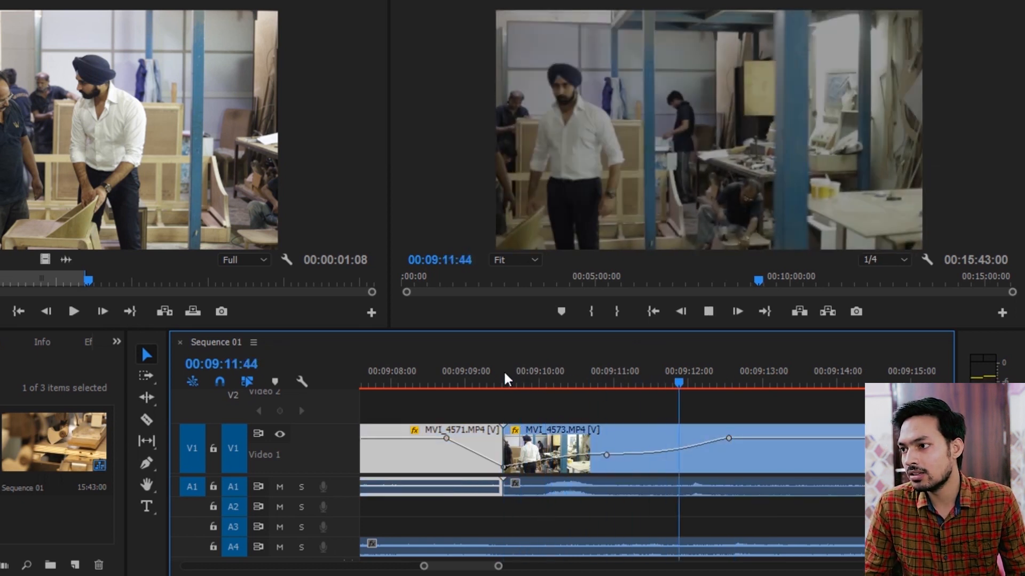
pyautogui.press('space')
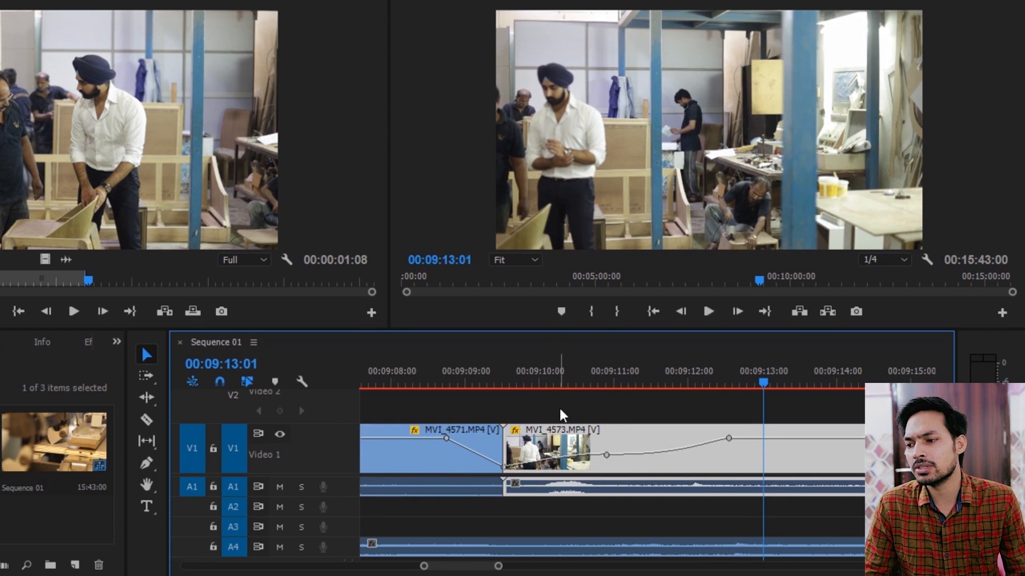
# Near 00:15:48:00, move MVI_4545.MP4 from V3 to V4 overlapping MVI_4547.MP4's fade-out, then enlarge V4 and enable its output
pyautogui.scroll(-3, 560, 410)
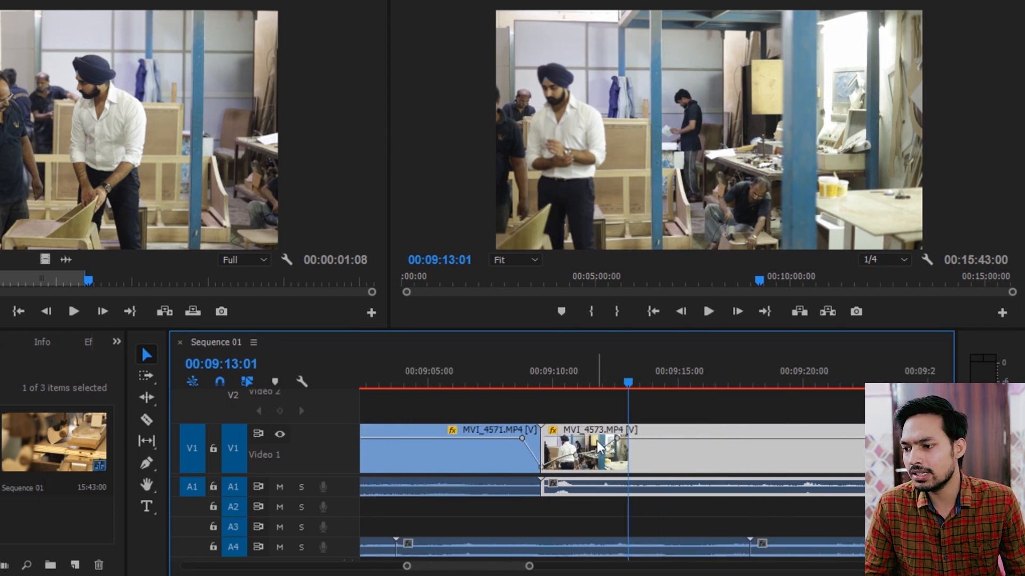
pyautogui.press('`')
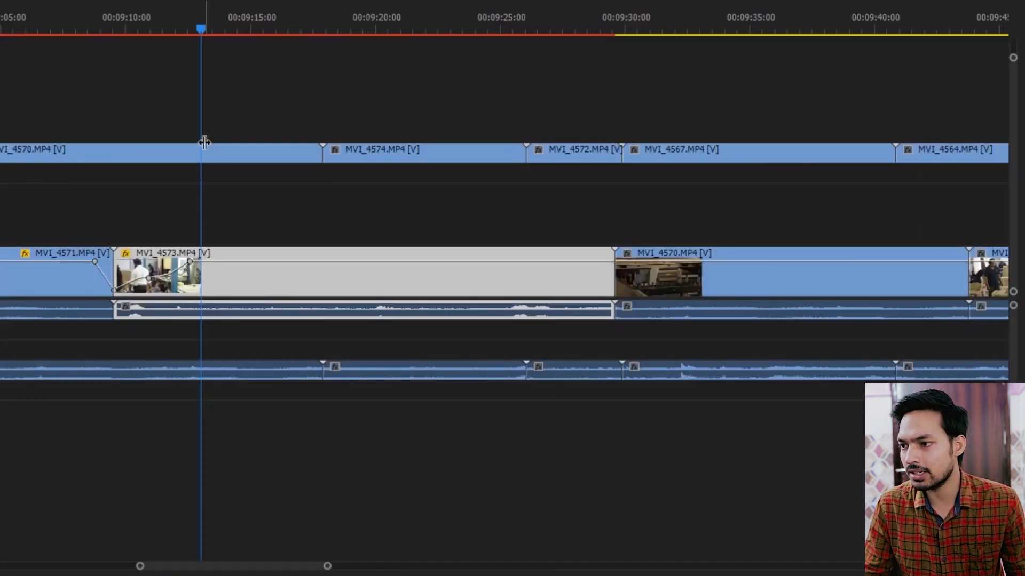
pyautogui.scroll(-5, 362, 187)
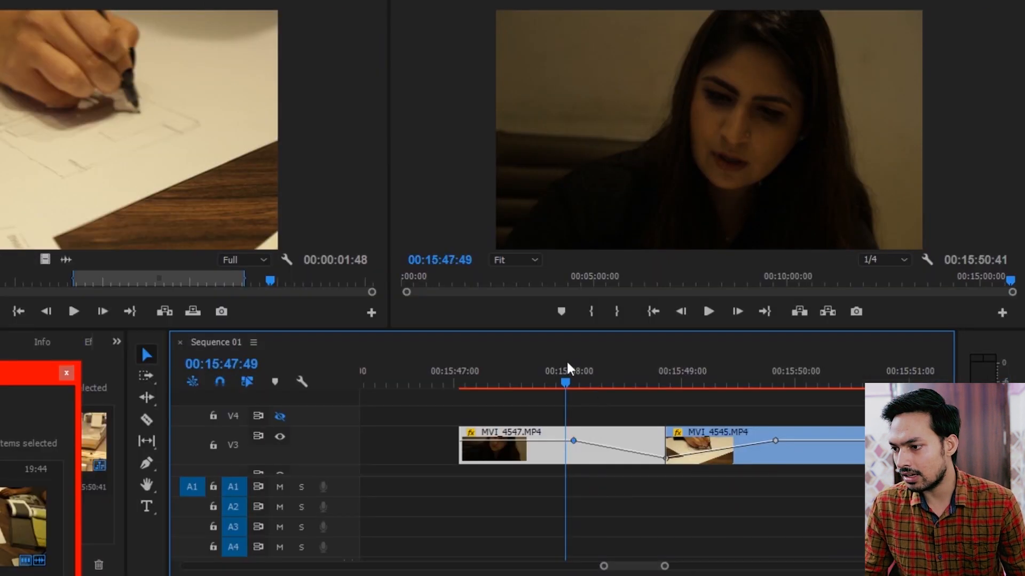
pyautogui.click(568, 368)
pyautogui.moveTo(694, 434); pyautogui.dragTo(607, 413)
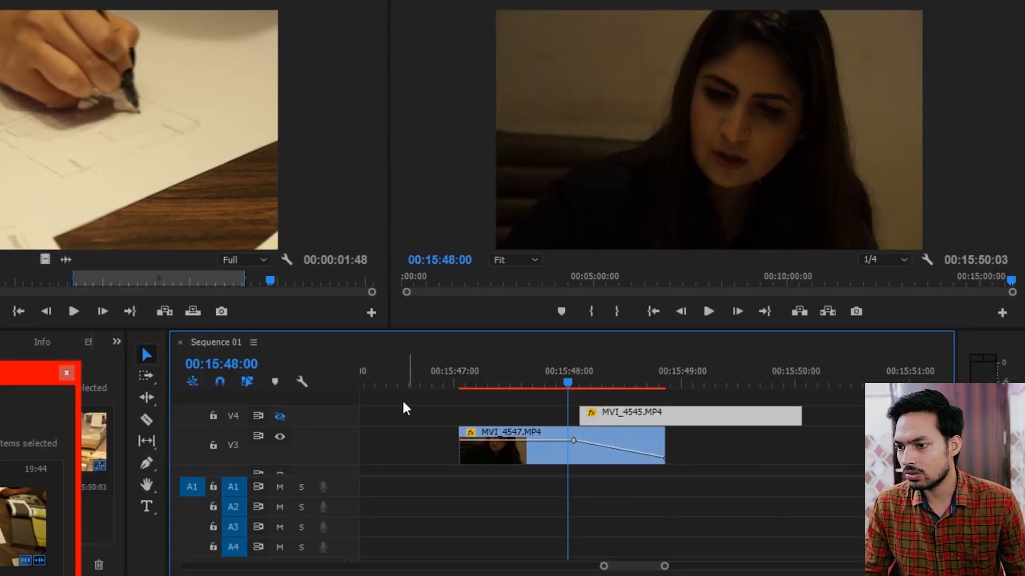
pyautogui.doubleClick(347, 412)
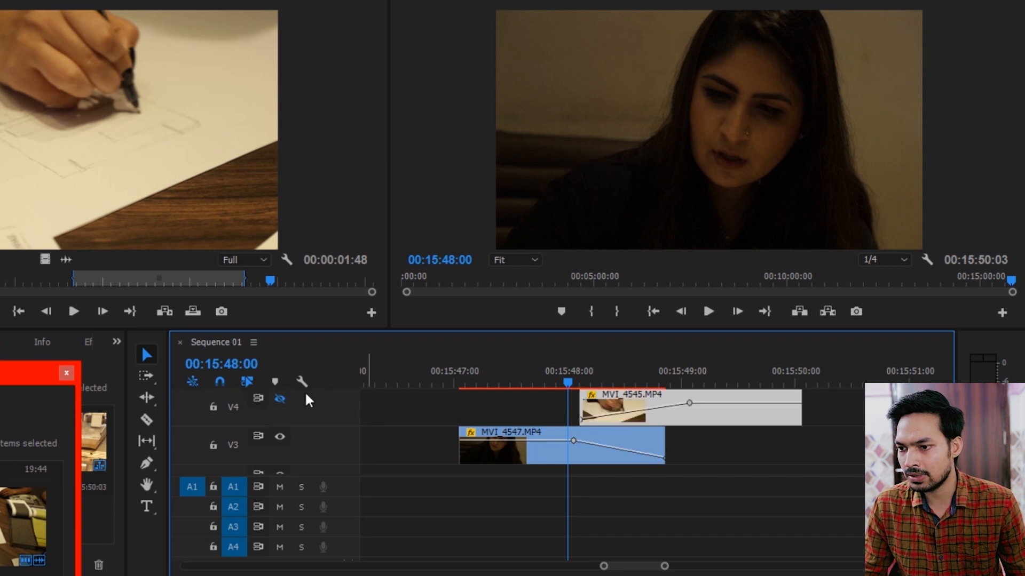
pyautogui.click(279, 399)
# Extend MVI_4547.MP4 to about 00:15:49:17, move its fade-out end keyframe to about 00:15:49:04, and preview the cross dissolve
pyautogui.moveTo(666, 443); pyautogui.dragTo(690, 458)
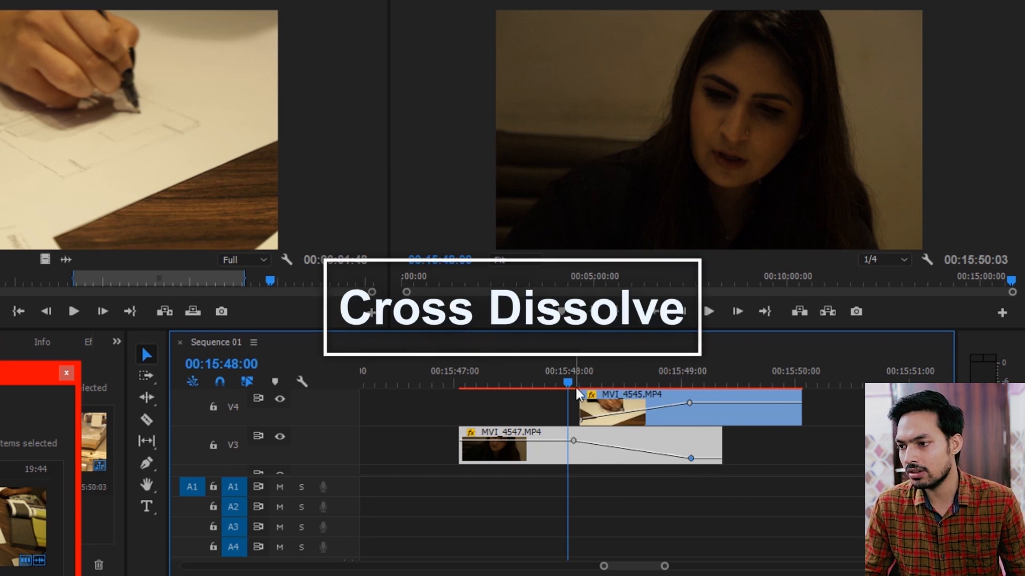
pyautogui.click(540, 364)
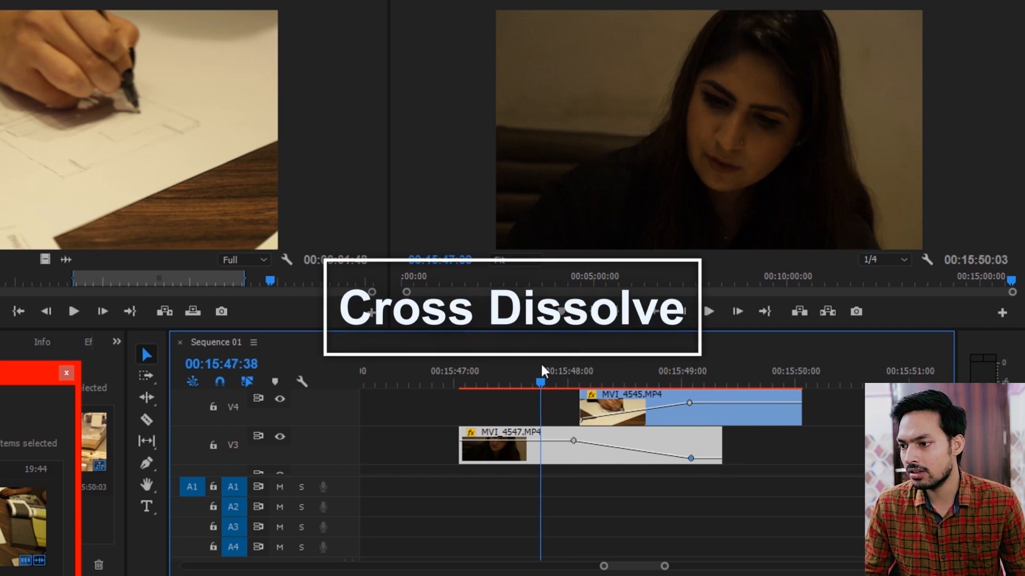
pyautogui.press('space')
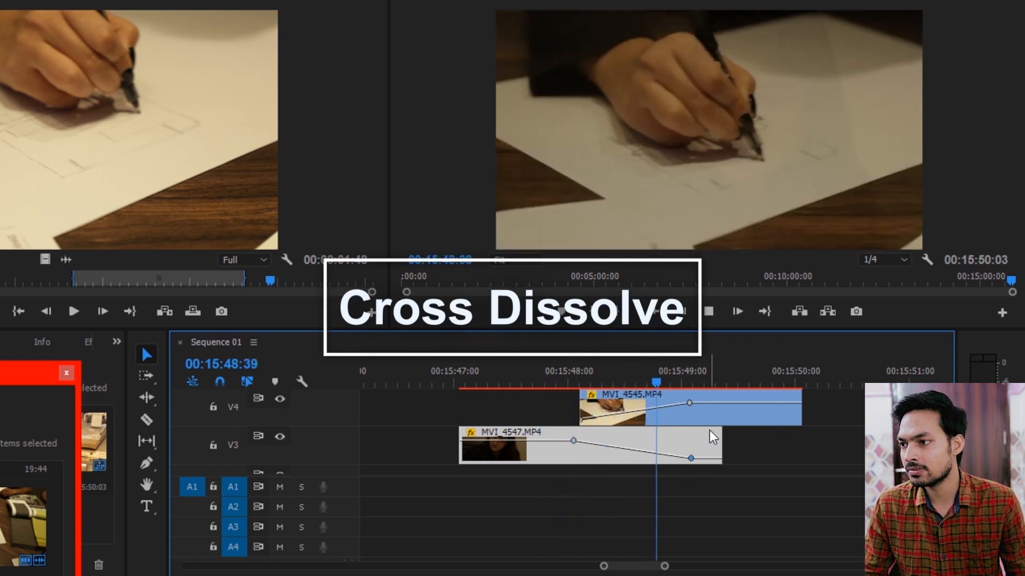
pyautogui.moveTo(604, 374); pyautogui.dragTo(553, 390)
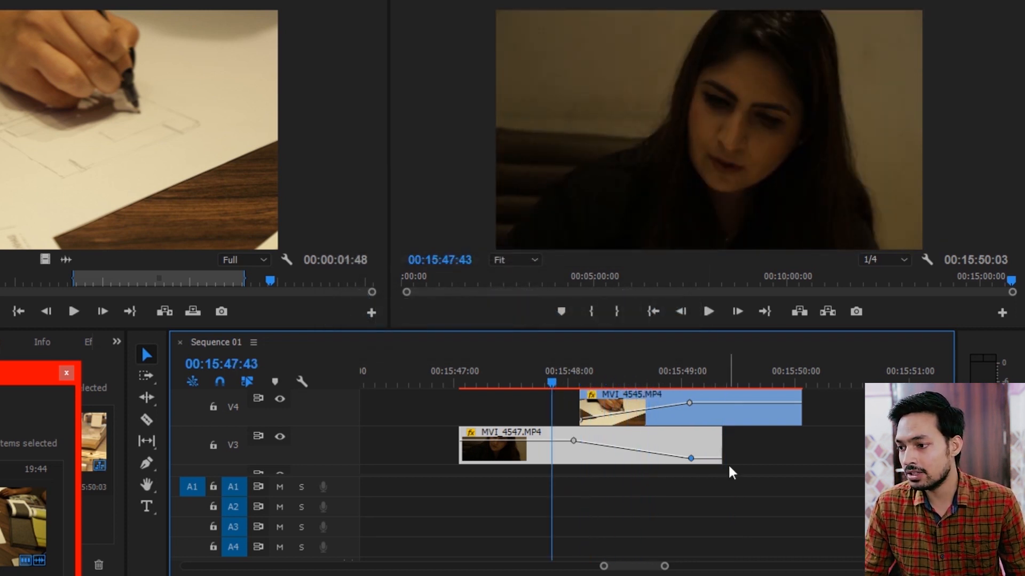
# Extend the end of MVI_4547.MP4 on V3 to about 00:15:49:37 and slow both overlapping clips to 50% speed
pyautogui.moveTo(733, 453); pyautogui.dragTo(767, 452)
pyautogui.scroll(-3, 423, 451)
pyautogui.scroll(-2, 575, 446)
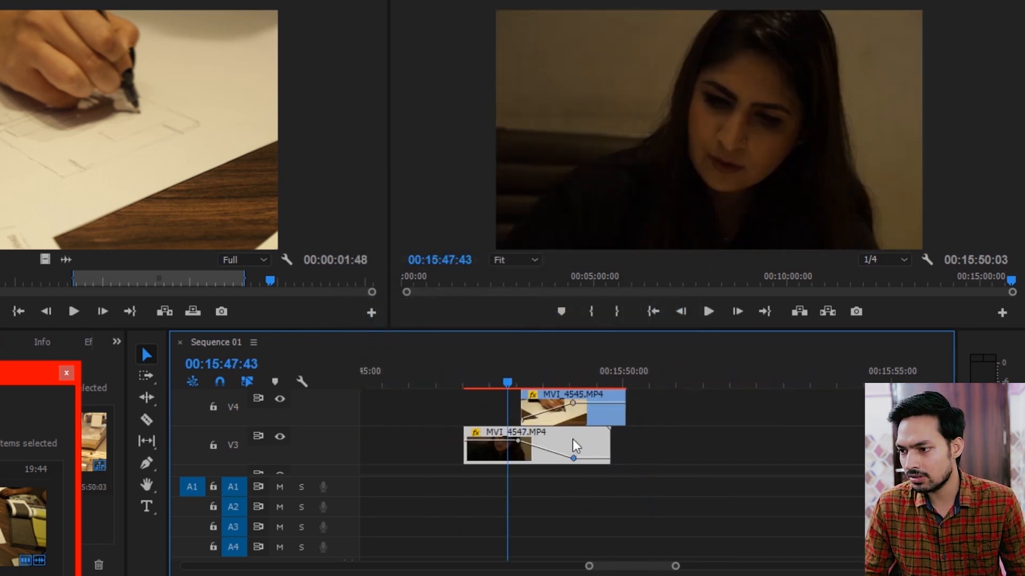
pyautogui.moveTo(679, 400); pyautogui.dragTo(531, 457)
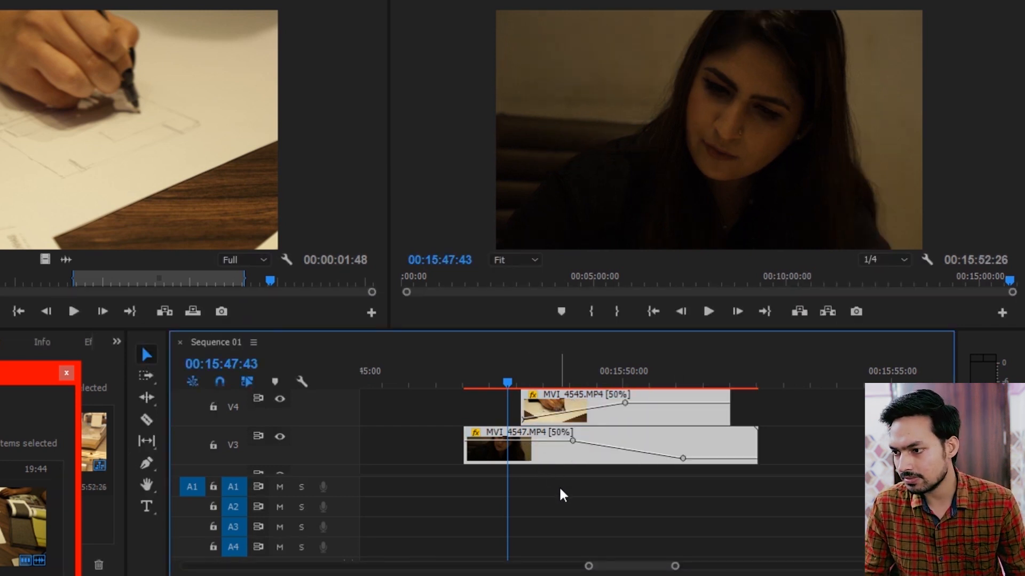
pyautogui.click(558, 486)
# Move MVI_4545.MP4 to start at 00:15:49:01, delay MVI_4547.MP4's fade-out end to about 00:15:51:27, and preview the overlap
pyautogui.moveTo(703, 411); pyautogui.dragTo(734, 424)
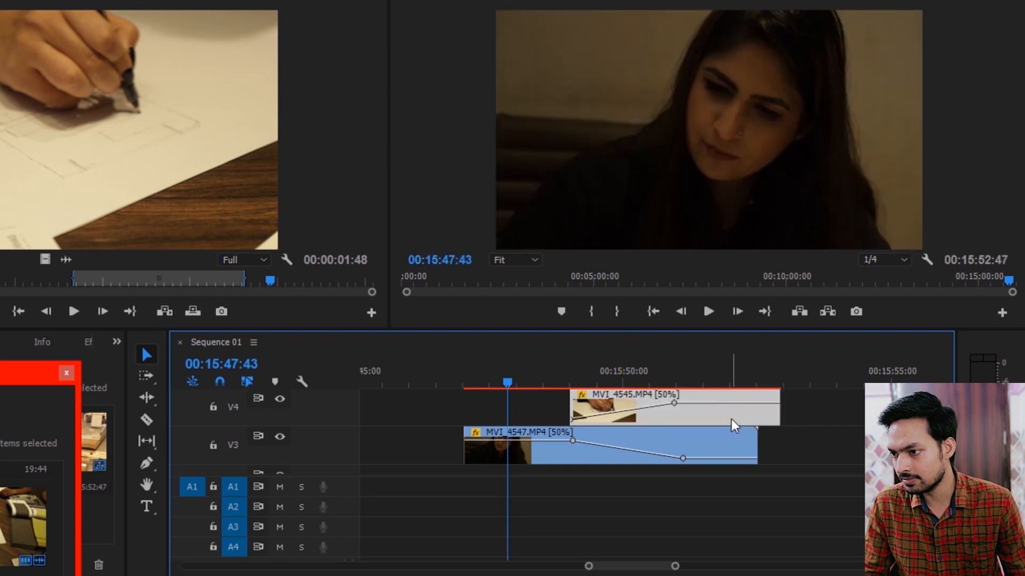
pyautogui.press('space')
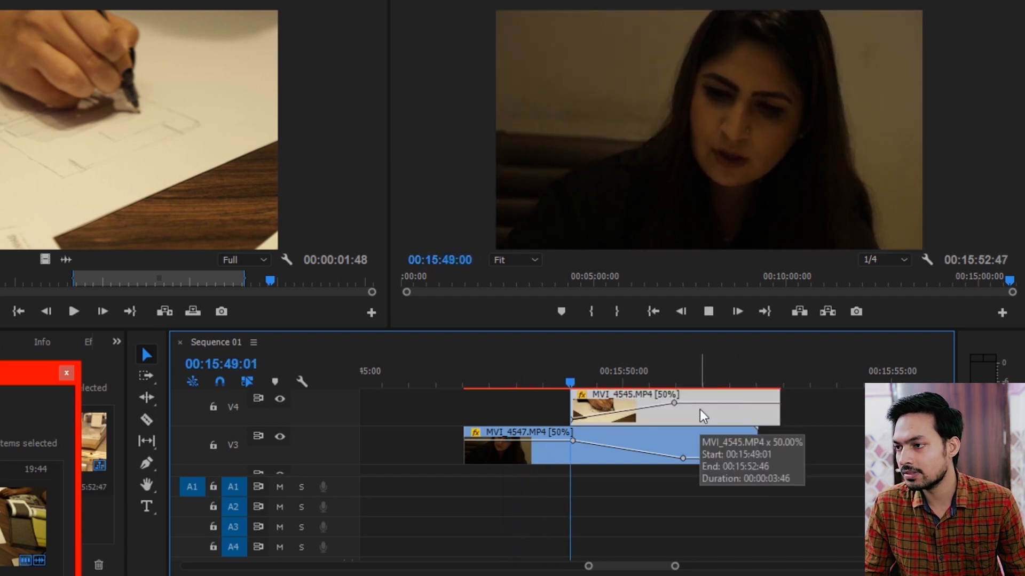
pyautogui.press('space')
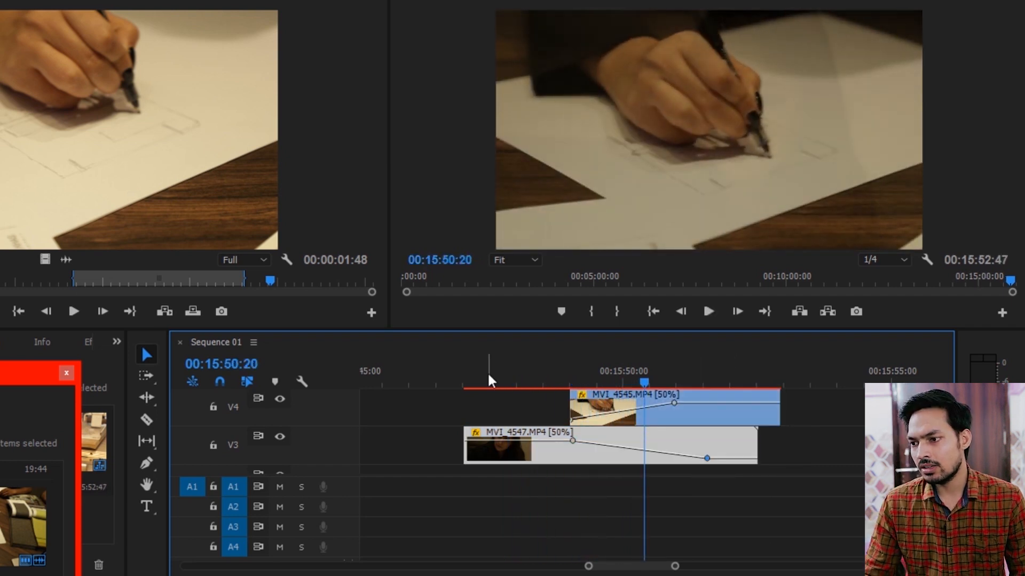
pyautogui.click(485, 372)
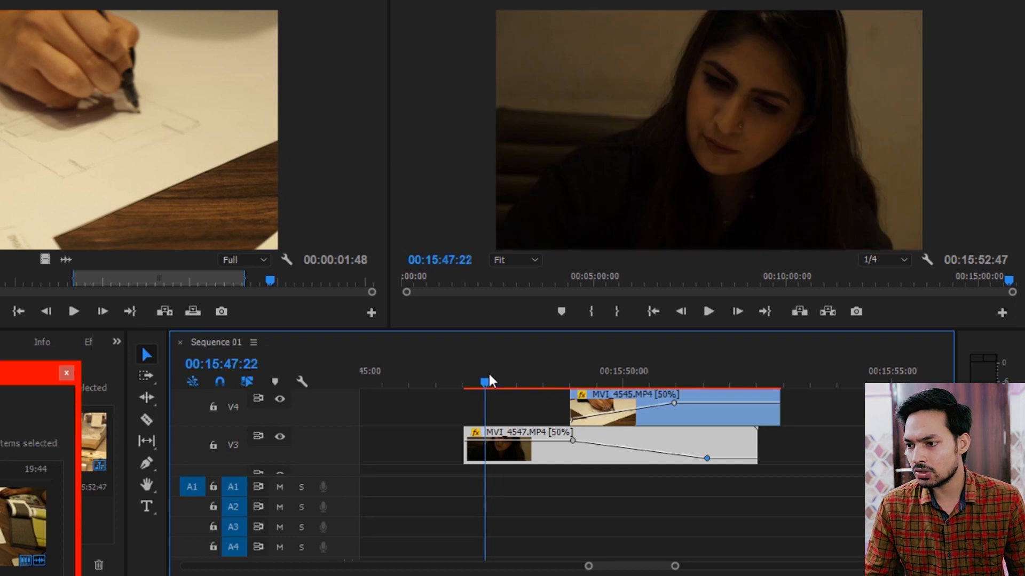
pyautogui.moveTo(489, 375); pyautogui.dragTo(512, 381)
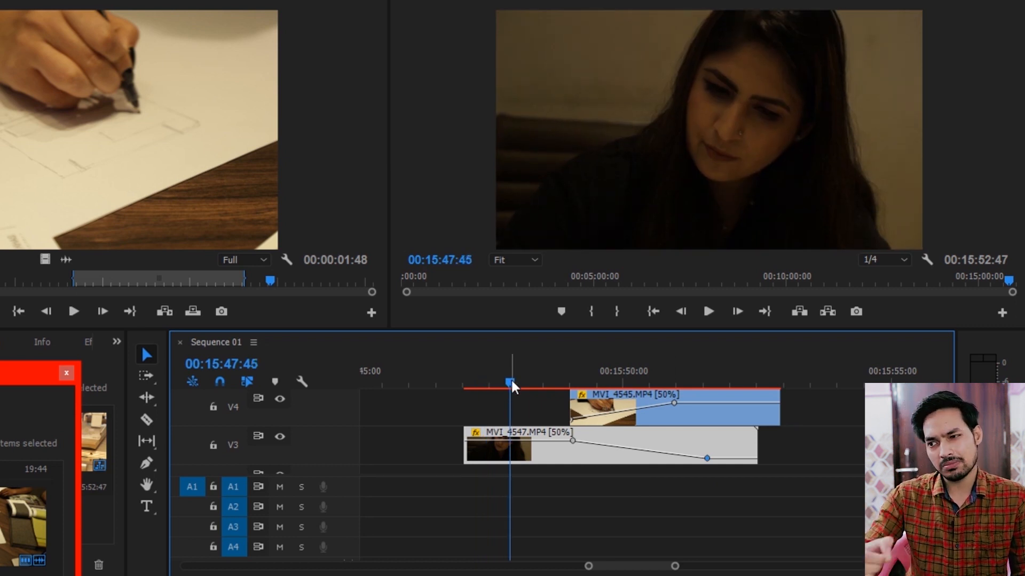
pyautogui.moveTo(511, 379); pyautogui.dragTo(556, 376)
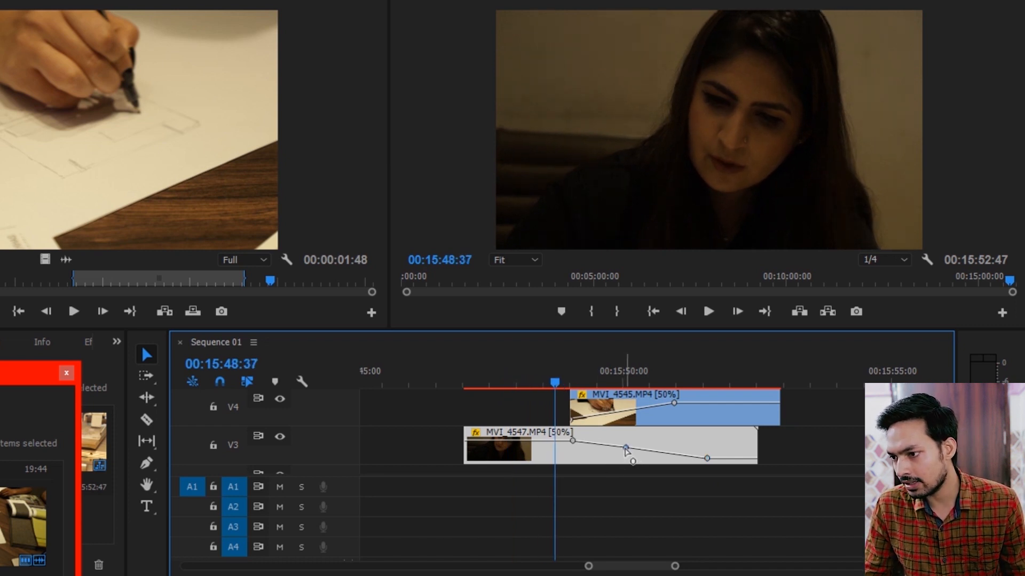
# Curve MVI_4547.MP4's fade-out through a Bezier keyframe near 00:15:50:03, delay MVI_4545.MP4's fade-in end to about 00:15:51:24, and preview the dissolve
pyautogui.keyDown('ctrl'); pyautogui.click(626, 448); pyautogui.keyUp('ctrl')
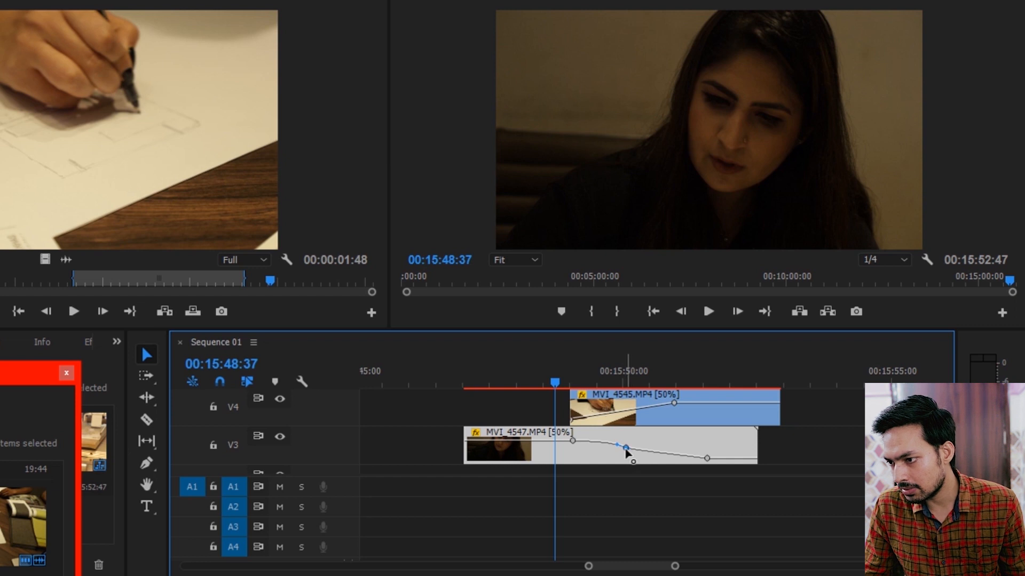
pyautogui.moveTo(625, 449); pyautogui.dragTo(658, 451)
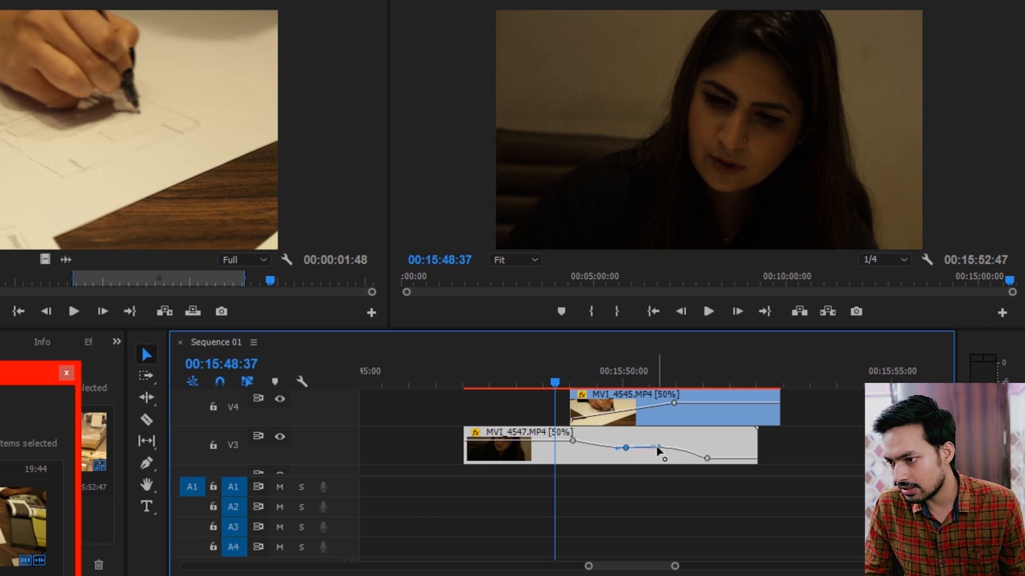
pyautogui.moveTo(674, 405); pyautogui.dragTo(690, 403)
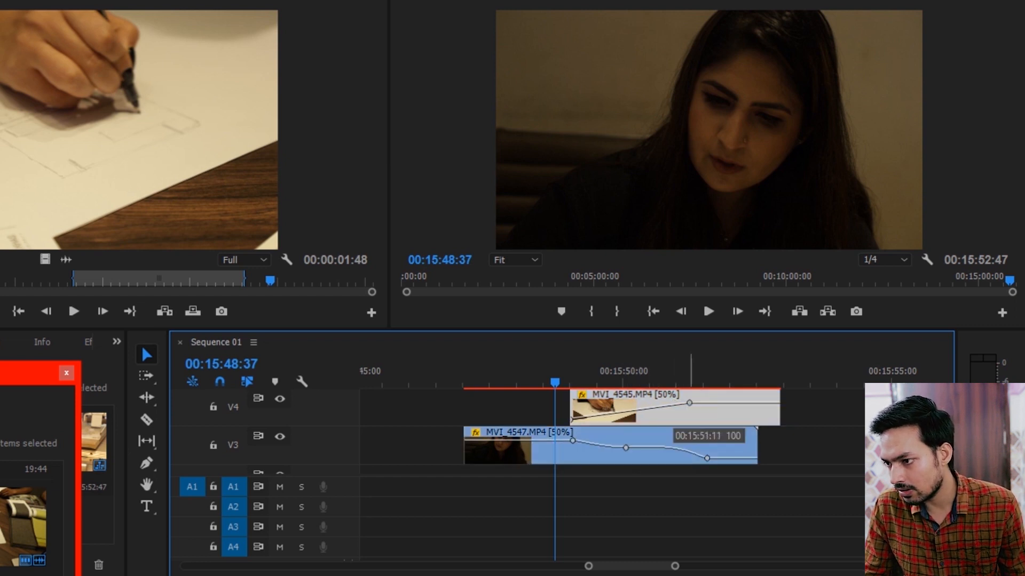
pyautogui.press('space')
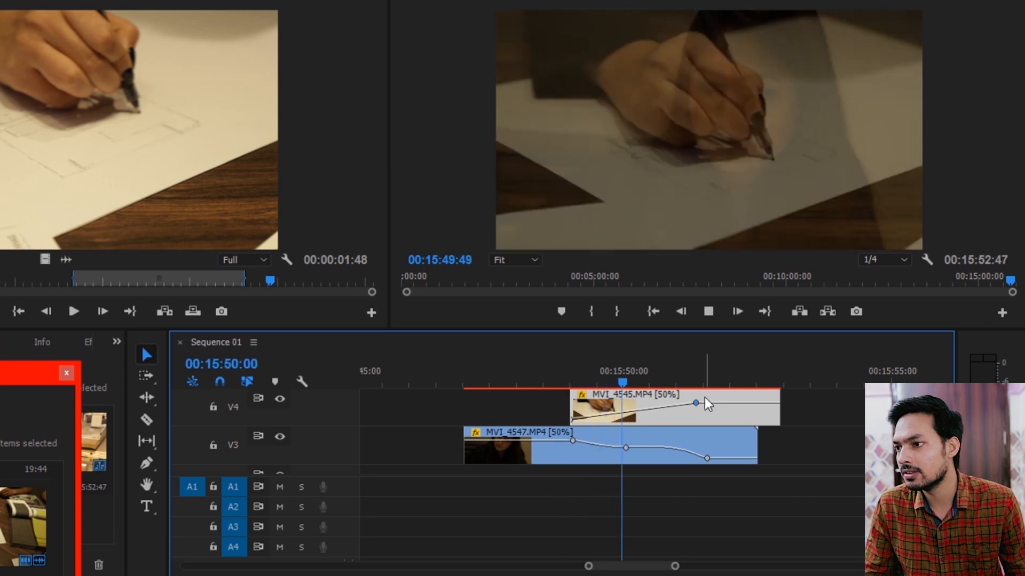
pyautogui.press('space')
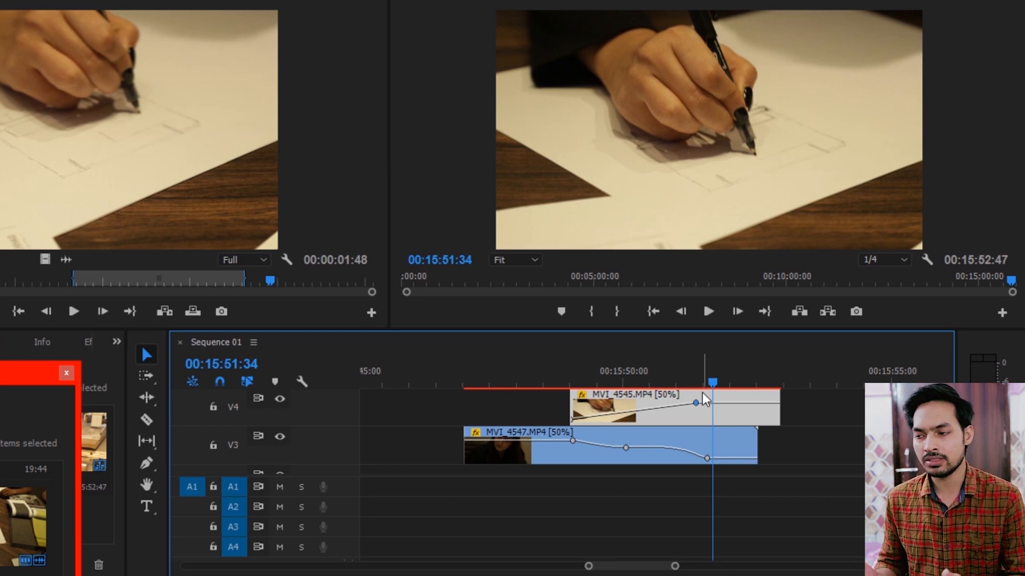
pyautogui.click(551, 378)
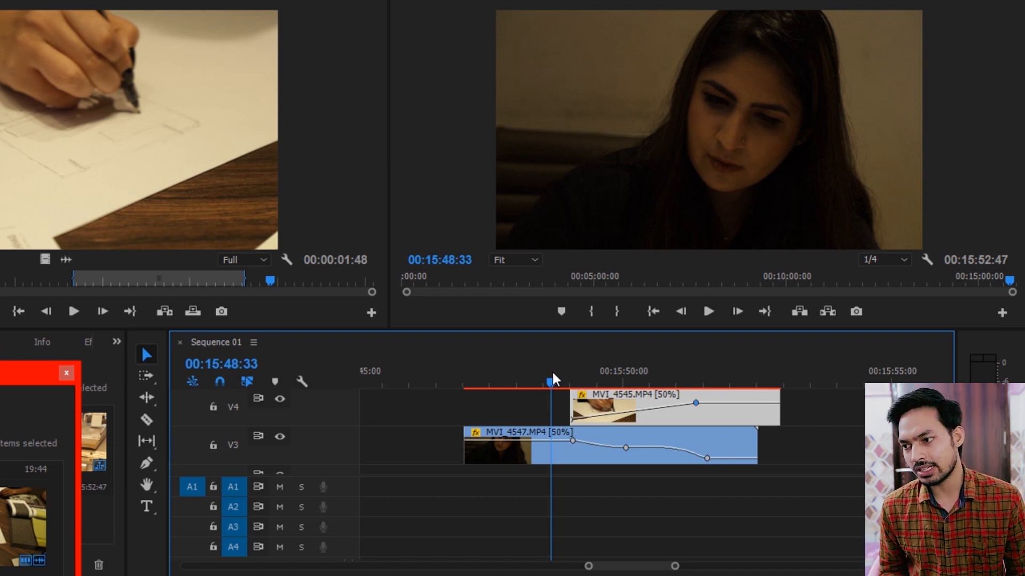
pyautogui.press('space')
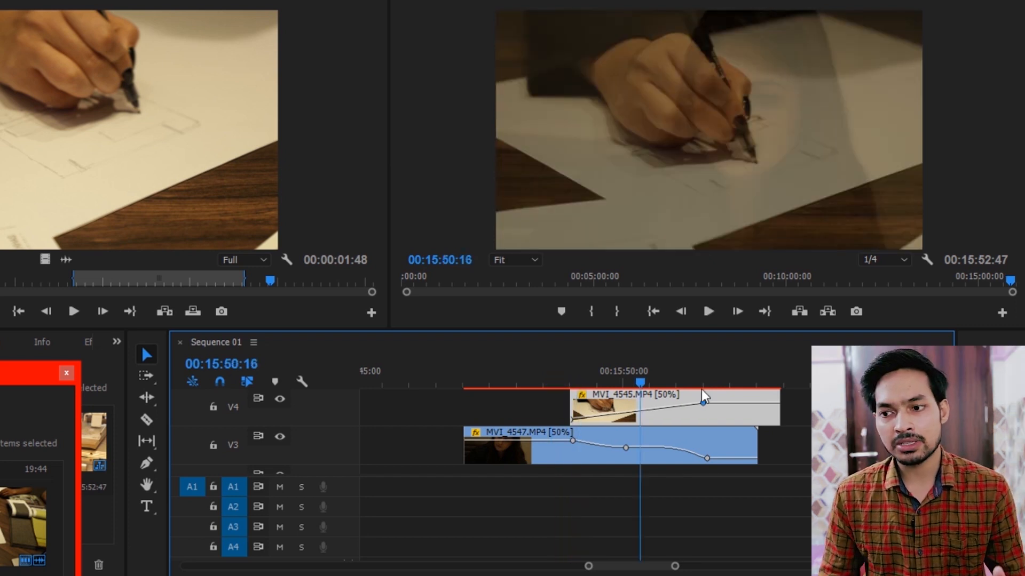
pyautogui.click(774, 473)
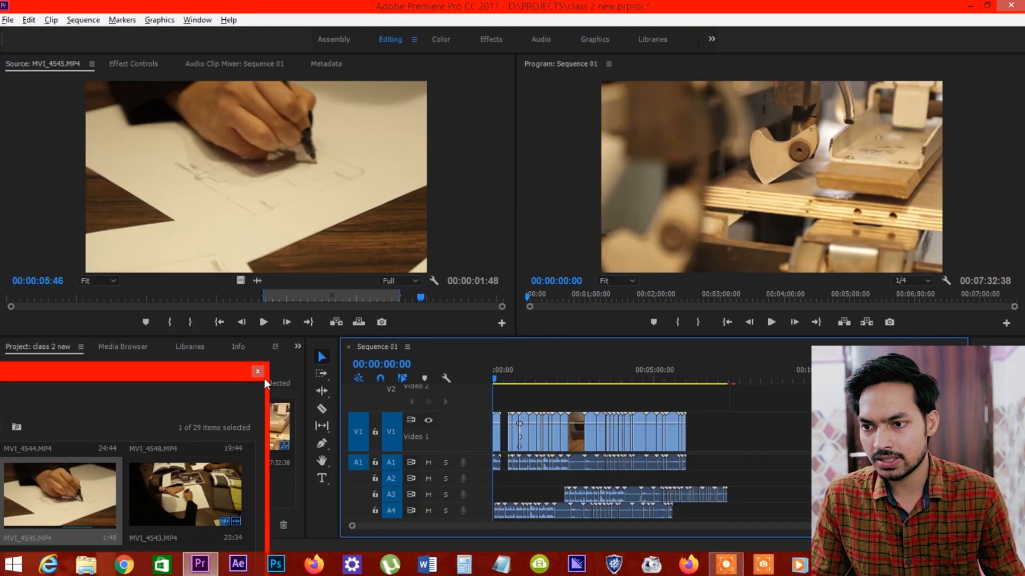
# Close the floating bin, place the music clip on A1 at 00:09:48:45, and enlarge track A1 to show its waveform
pyautogui.click(258, 371)
pyautogui.doubleClick(151, 427)
pyautogui.click(137, 197)
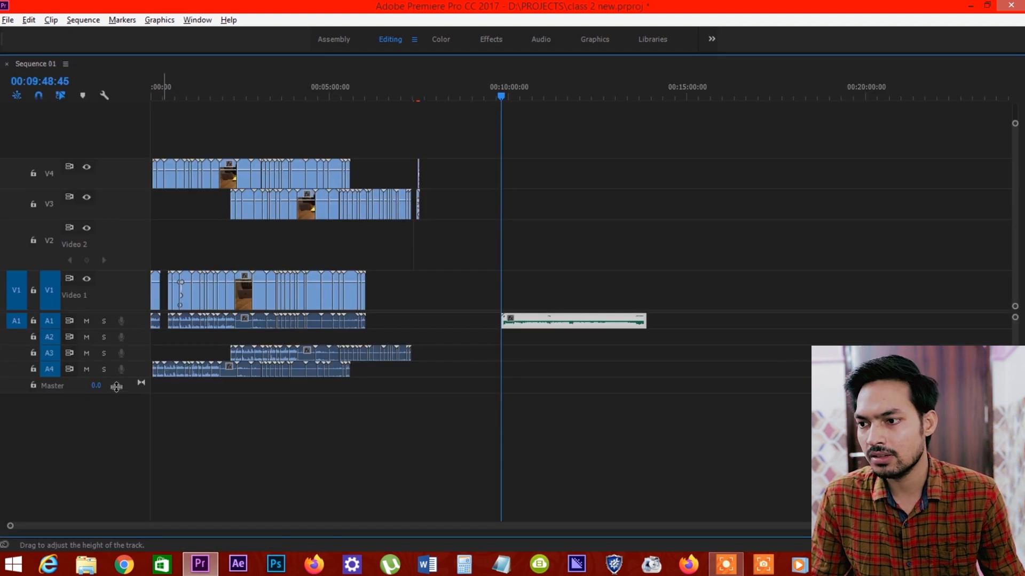
pyautogui.moveTo(117, 329); pyautogui.dragTo(116, 387)
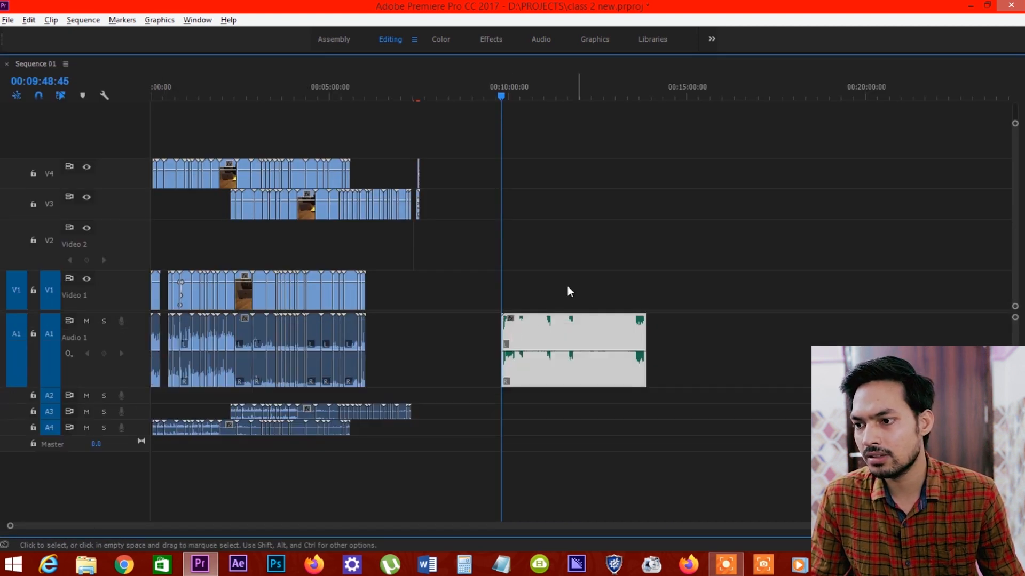
# Play the opening seconds of the music clip on track A1 with its waveform in close view
pyautogui.scroll(6, 525, 284)
pyautogui.click(386, 229)
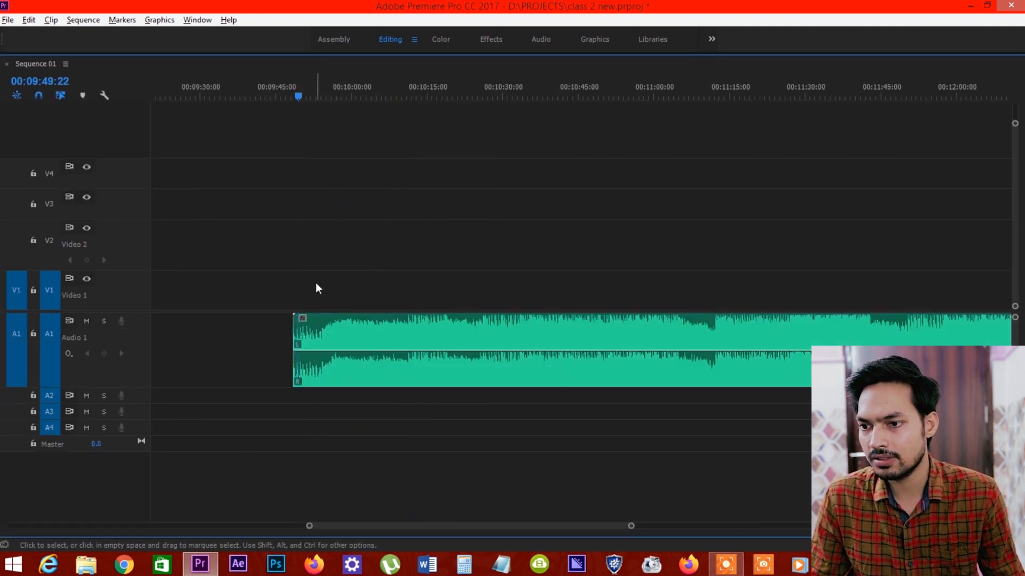
pyautogui.scroll(4, 304, 286)
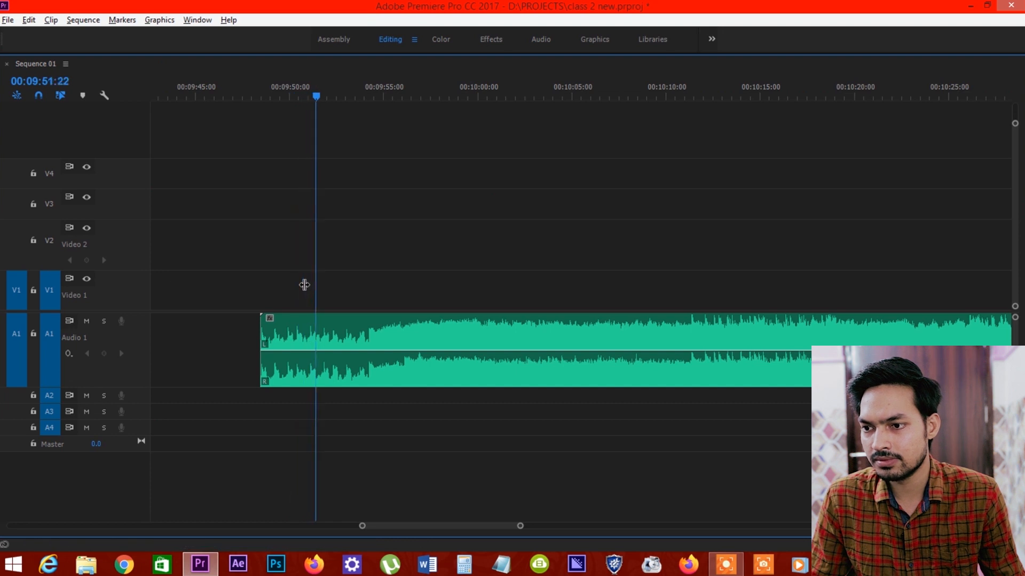
pyautogui.press('space')
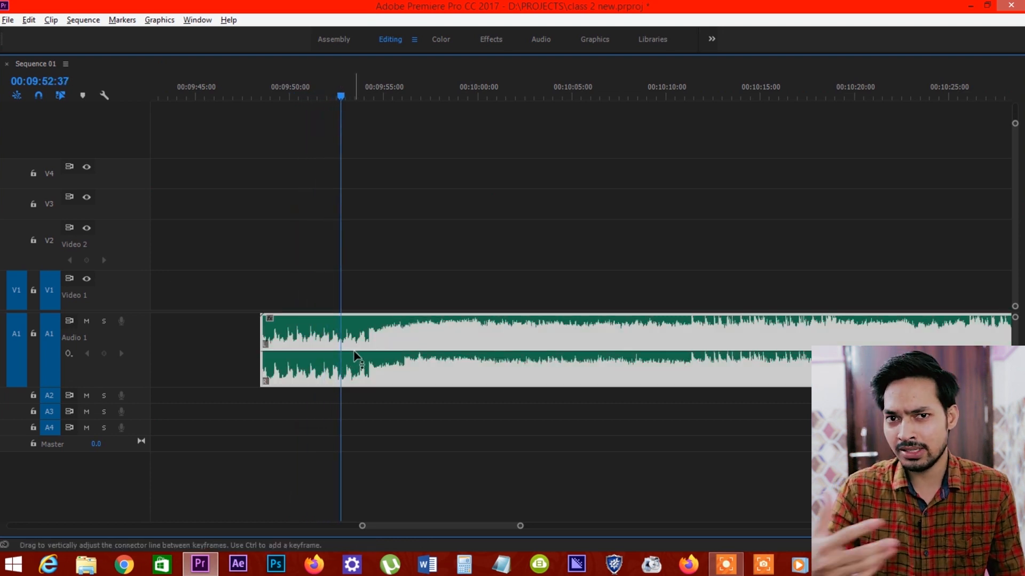
# Add volume keyframes to the music clip on A1 that fade it in from its start to about 00:09:54, and preview the fade
pyautogui.keyDown('ctrl'); pyautogui.click(370, 351); pyautogui.keyUp('ctrl')
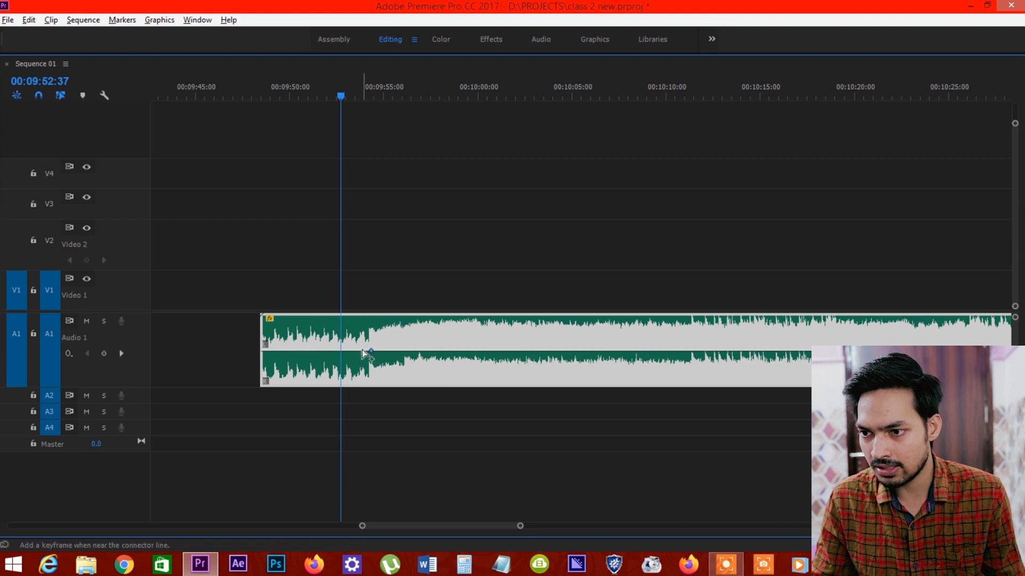
pyautogui.keyDown('ctrl'); pyautogui.click(364, 351); pyautogui.keyUp('ctrl')
pyautogui.moveTo(364, 352); pyautogui.dragTo(262, 384)
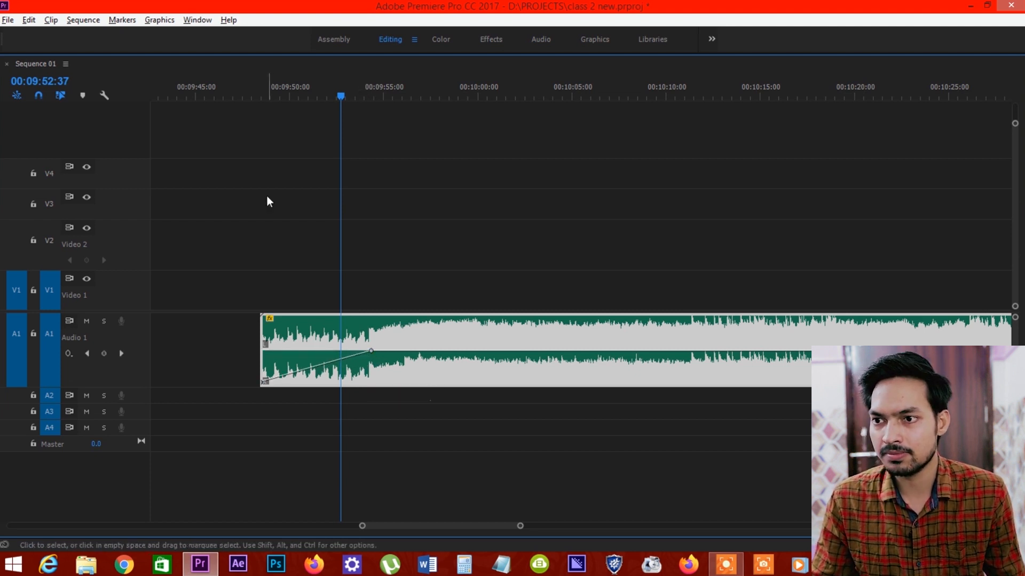
pyautogui.click(259, 102)
pyautogui.click(260, 95)
pyautogui.press('space')
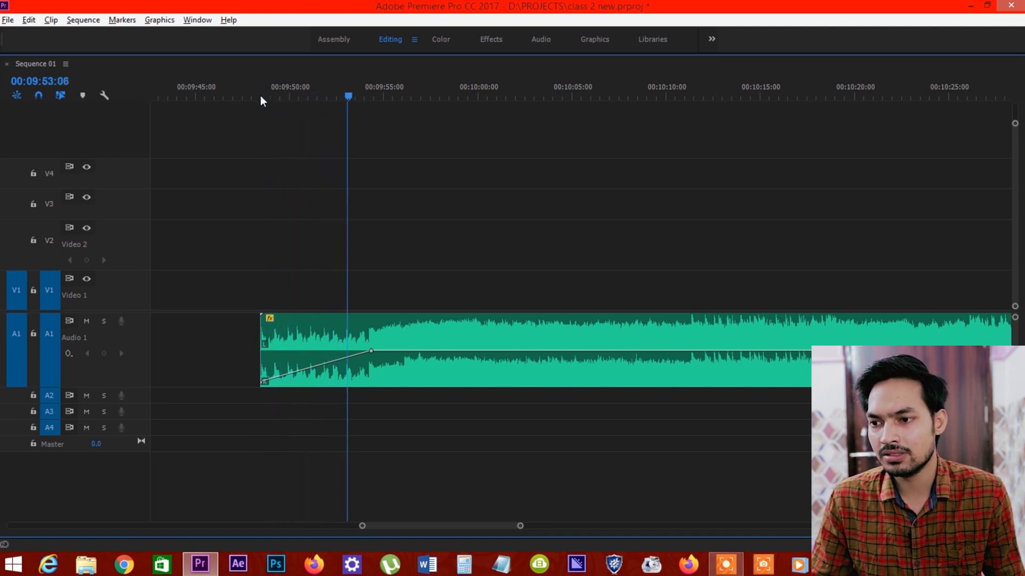
pyautogui.press('space')
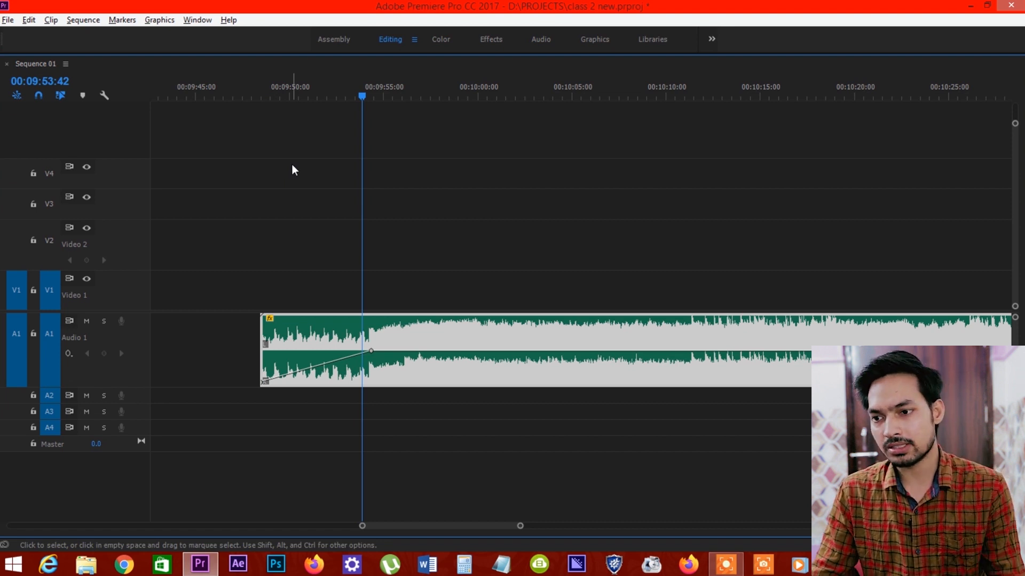
# Add keyframes that fade the music down from about 00:09:56 to 00:10:00, preview the fade, and slightly raise the end keyframe
pyautogui.keyDown('ctrl'); pyautogui.click(410, 351); pyautogui.keyUp('ctrl')
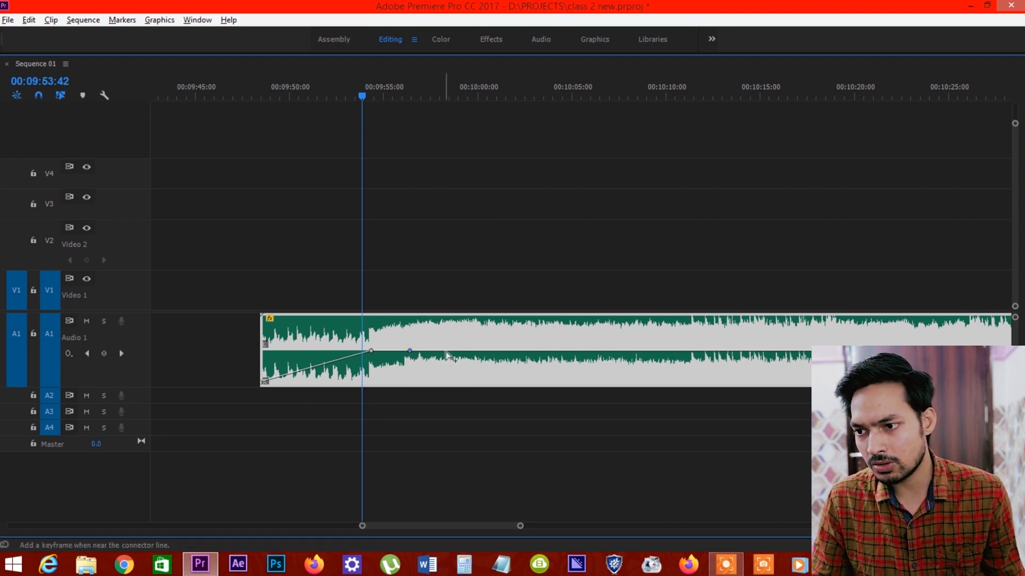
pyautogui.keyDown('ctrl'); pyautogui.click(447, 351); pyautogui.keyUp('ctrl')
pyautogui.moveTo(447, 351); pyautogui.dragTo(481, 382)
pyautogui.press('space')
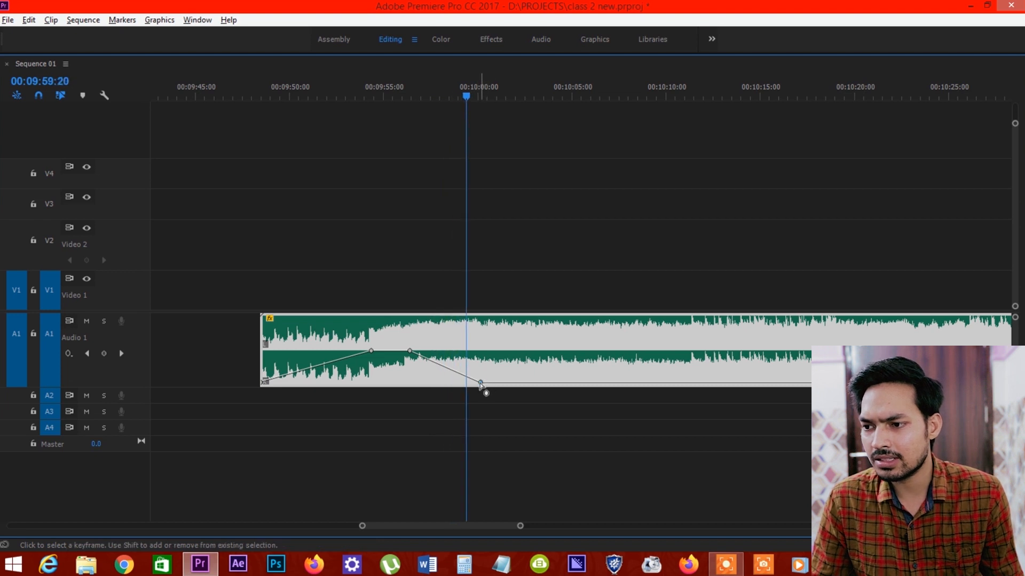
pyautogui.moveTo(481, 384)
pyautogui.moveTo(480, 383); pyautogui.dragTo(480, 378)
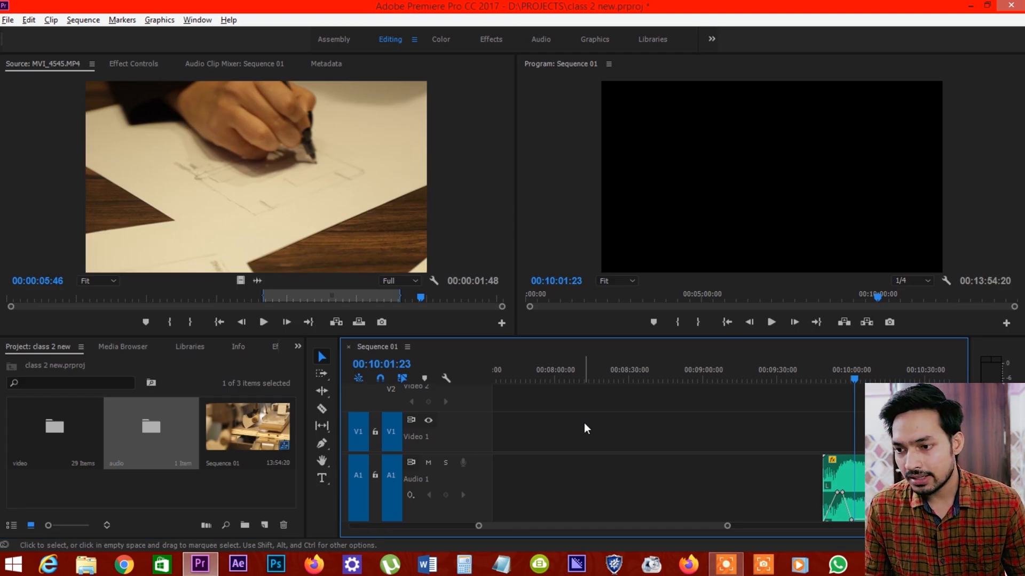
pyautogui.hotkey('ctrl', 's')
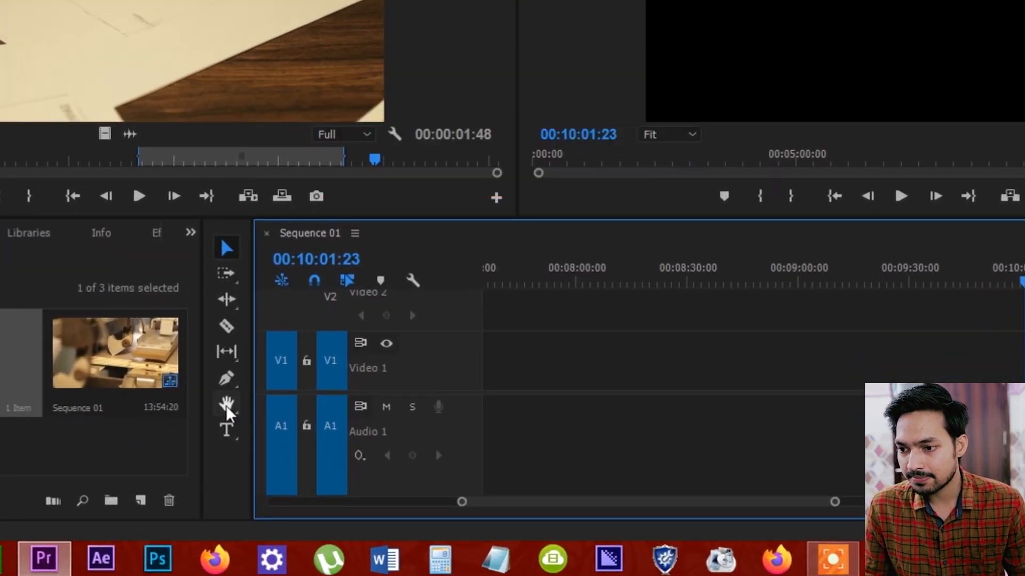
# Activate the Hand tool and pan the timeline around the music clip, including in the maximized view
pyautogui.click(225, 405)
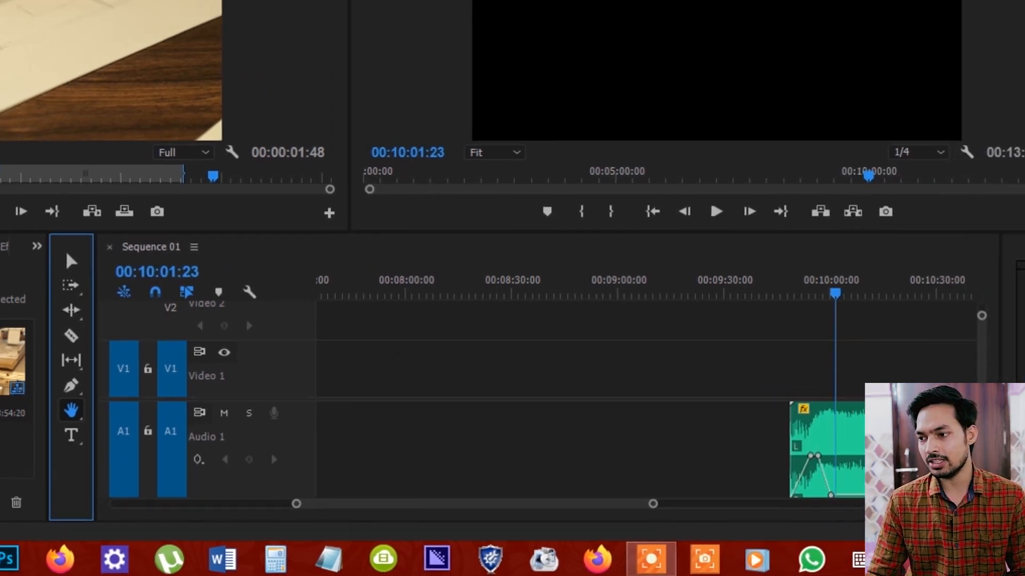
pyautogui.moveTo(983, 330); pyautogui.dragTo(856, 346)
pyautogui.moveTo(623, 359); pyautogui.dragTo(549, 358)
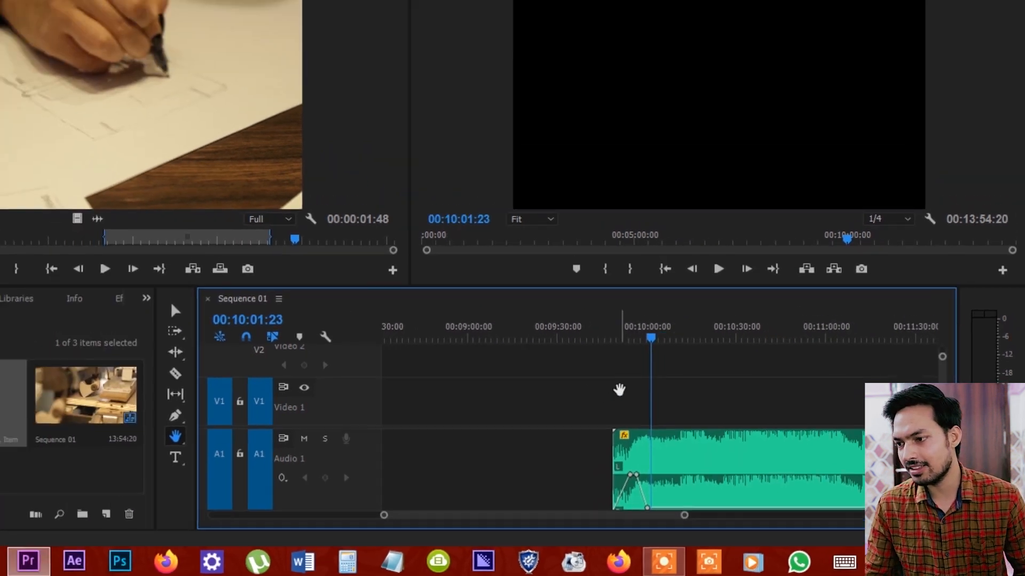
pyautogui.press('`')
pyautogui.moveTo(454, 194)
pyautogui.mouseDown()
pyautogui.moveTo(478, 229)
pyautogui.moveTo(692, 213)
pyautogui.mouseUp()
pyautogui.moveTo(290, 197)
pyautogui.mouseDown()
pyautogui.moveTo(686, 197)
pyautogui.moveTo(779, 214)
pyautogui.mouseUp()
# Zoom out to the whole sequence and back in near 00:10:00, bring the clips around 00:05:30 into view, and restore the panel layout
pyautogui.press('-')
pyautogui.press('-')
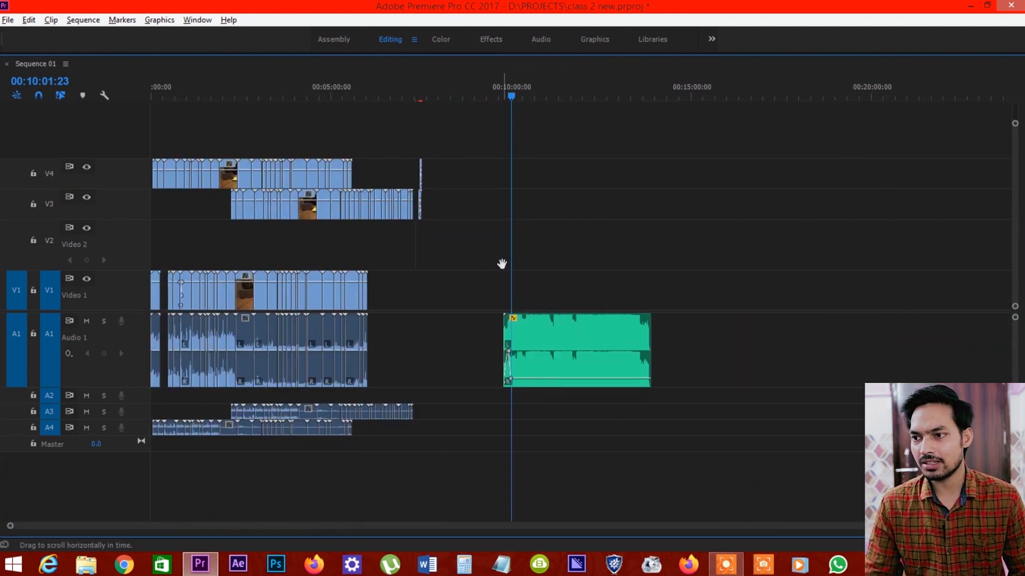
pyautogui.press('=')
pyautogui.press('=')
pyautogui.press('=')
pyautogui.press('=')
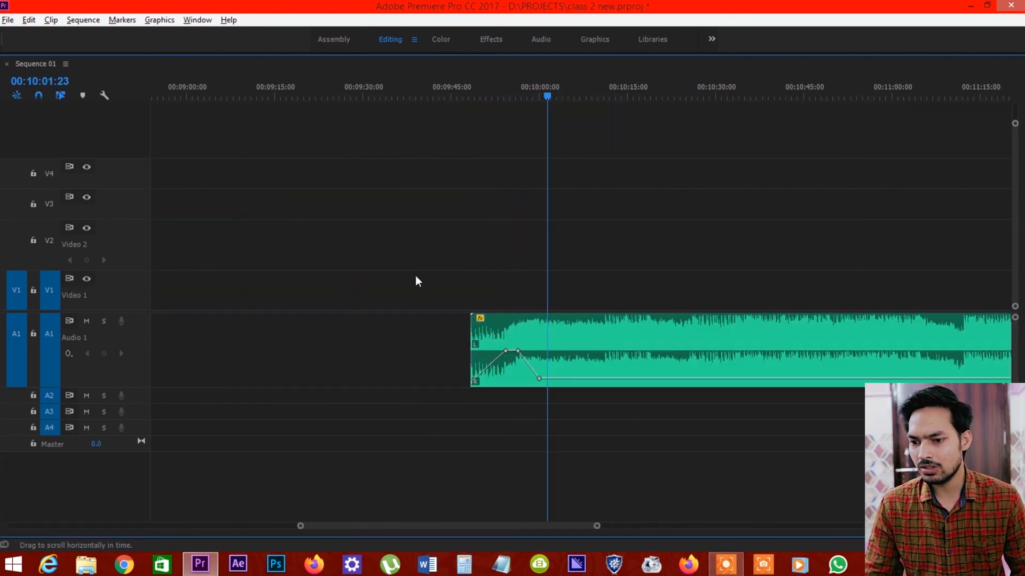
pyautogui.moveTo(421, 526); pyautogui.dragTo(302, 525)
pyautogui.press('`')
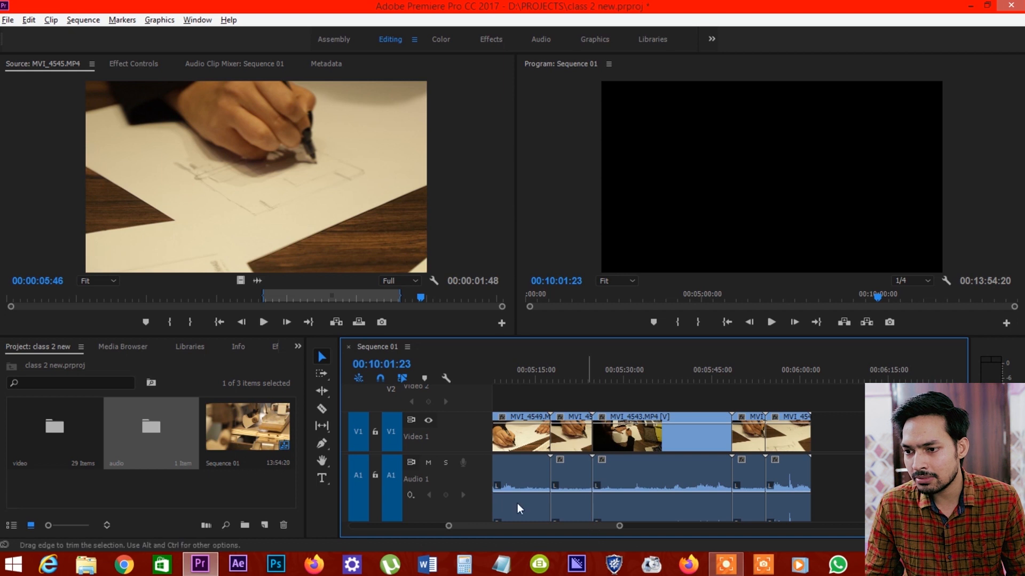
# Pan the V1 clips with the Hand tool back to about 00:03:15 and inspect the area around MVI_4563.MP4 at different zoom levels
pyautogui.click(322, 462)
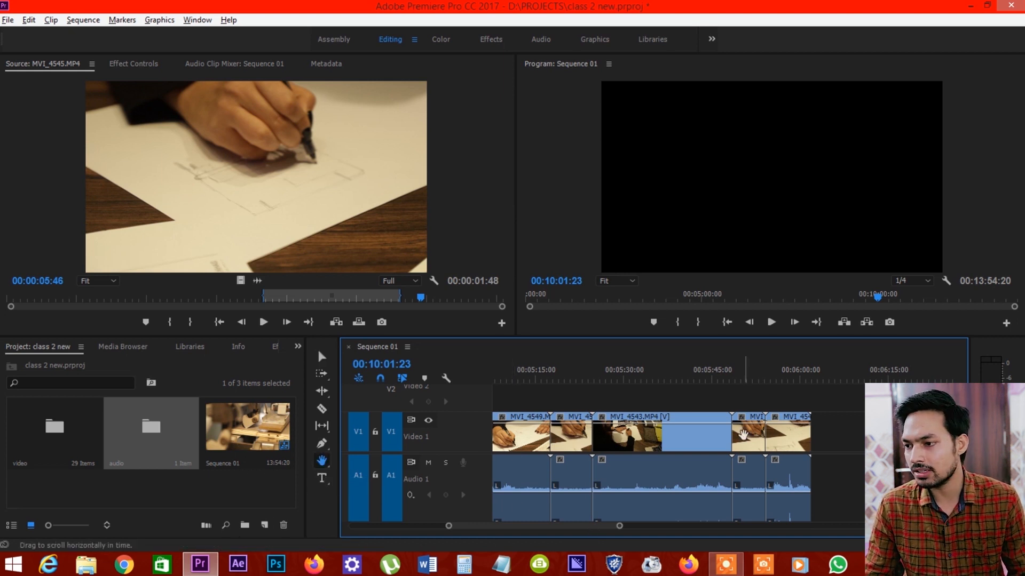
pyautogui.moveTo(743, 435); pyautogui.dragTo(850, 447)
pyautogui.moveTo(556, 438); pyautogui.dragTo(851, 439)
pyautogui.moveTo(628, 437); pyautogui.dragTo(775, 437)
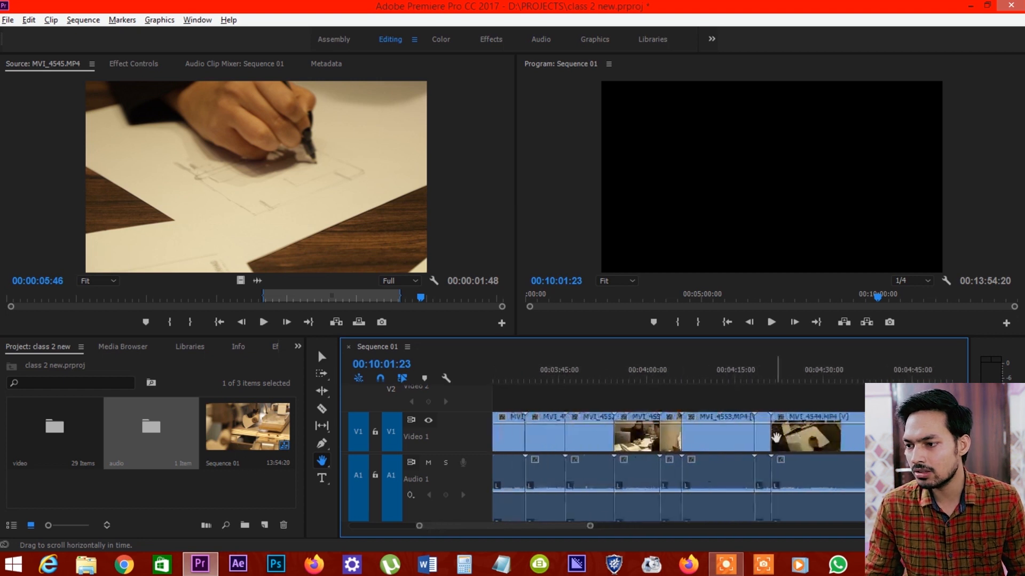
pyautogui.moveTo(569, 437); pyautogui.dragTo(745, 435)
pyautogui.moveTo(556, 399); pyautogui.dragTo(648, 426)
pyautogui.scroll(2, 650, 431)
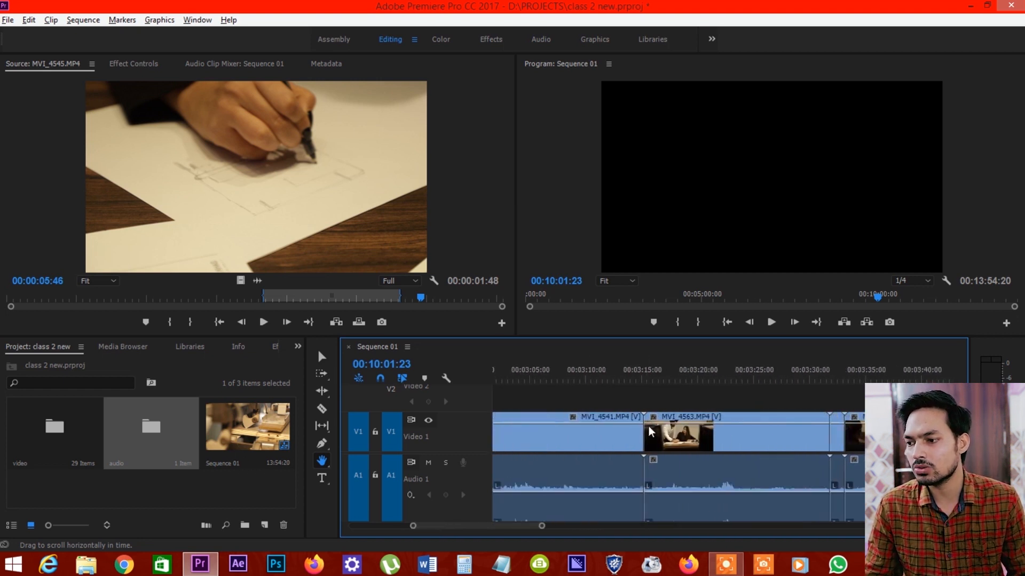
pyautogui.scroll(-4, 651, 433)
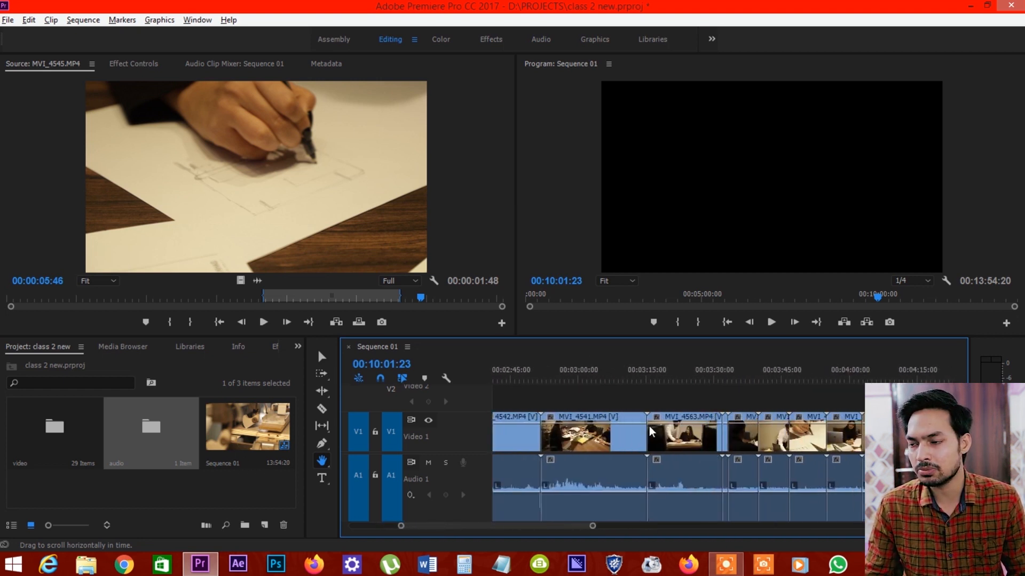
pyautogui.scroll(3, 651, 432)
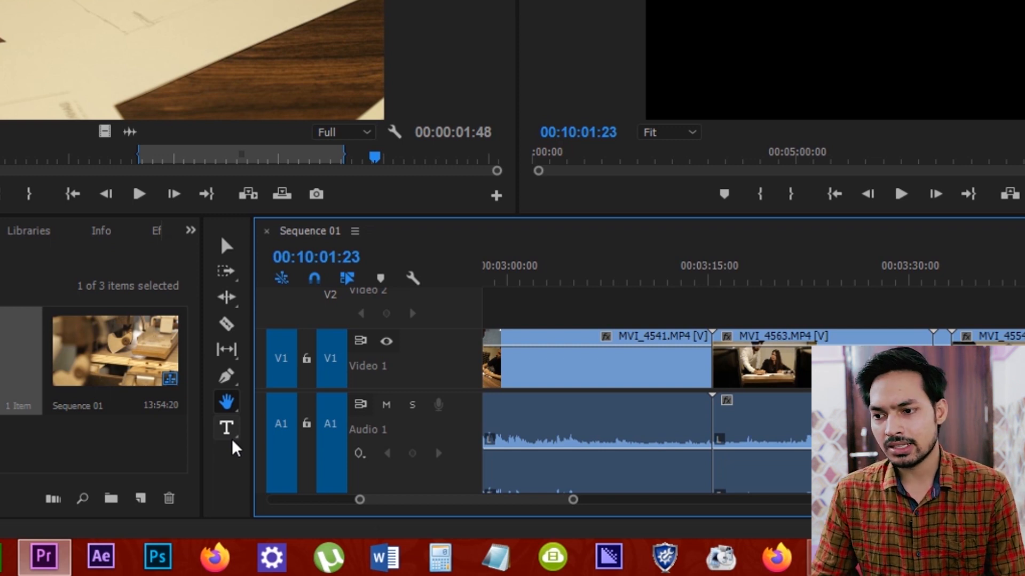
# Add a text graphic reading "gonkg[pnk" to the frame at 00:10:01:23 with the Type tool
pyautogui.click(227, 429)
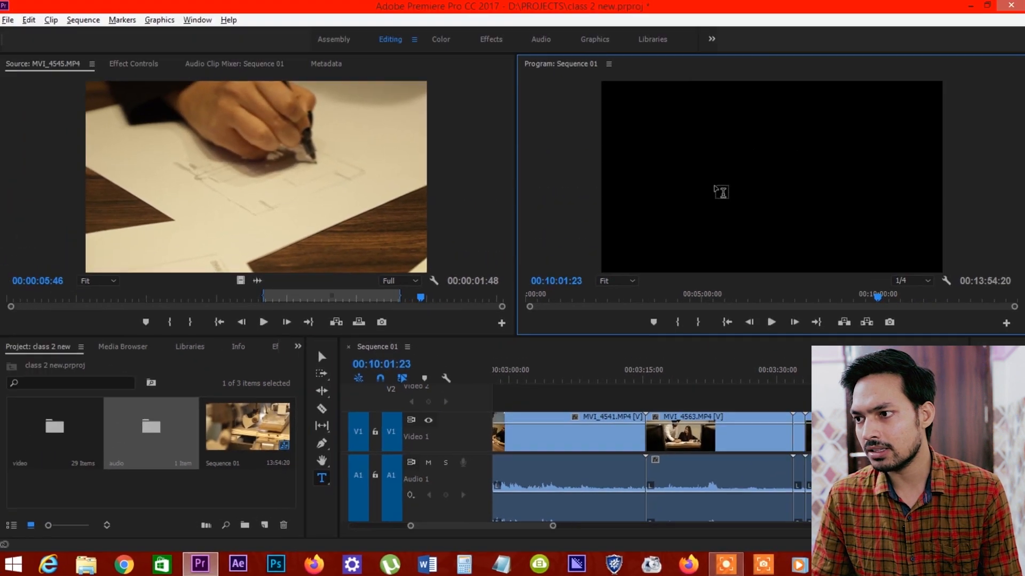
pyautogui.click(813, 71)
pyautogui.write('gonkg[pnk')
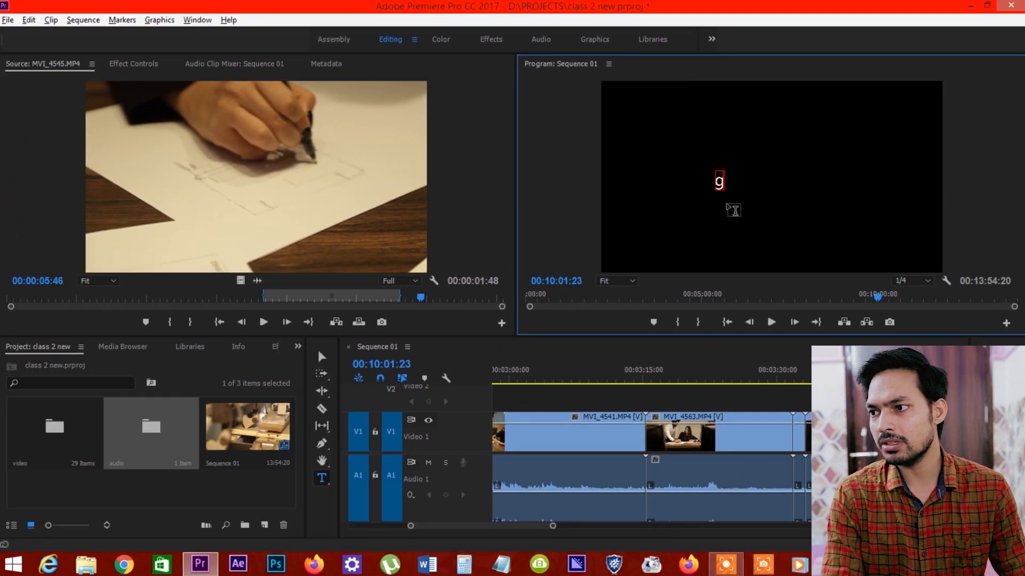
pyautogui.click(680, 400)
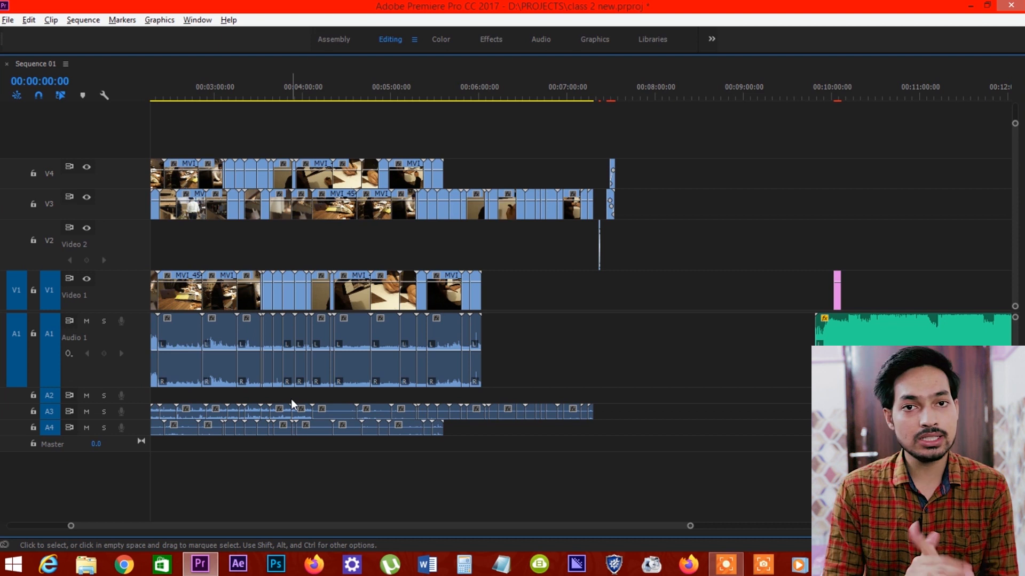
pyautogui.press('`')
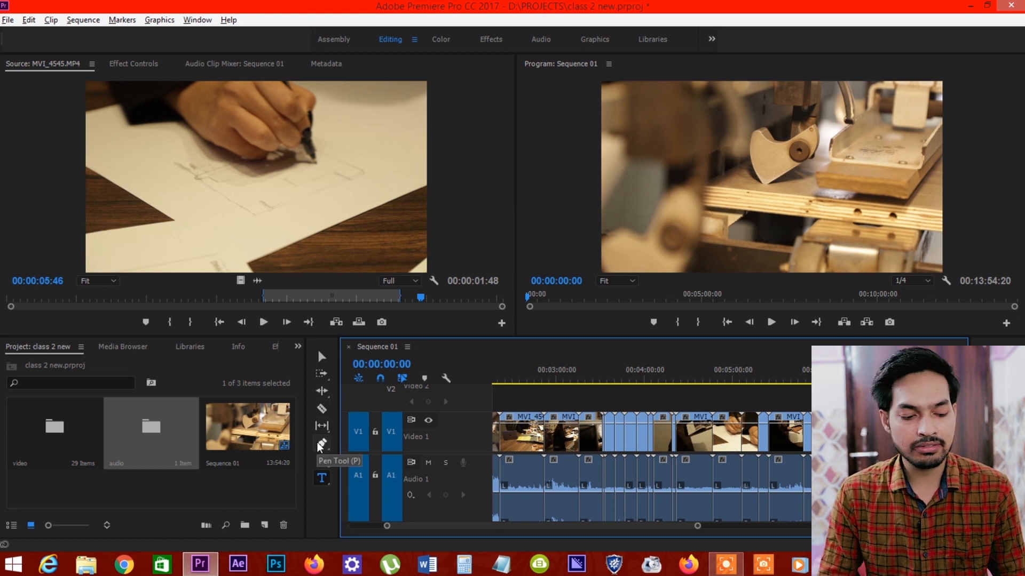
# Play MVI_4547.MP4 on V1 from about 00:14:07 at its original speed
pyautogui.press('b')
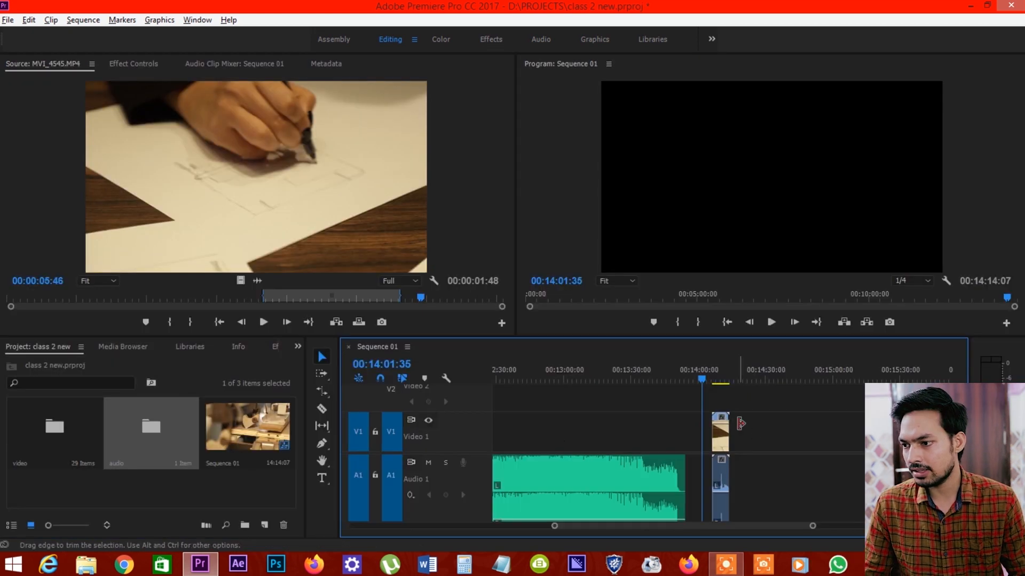
pyautogui.scroll(4, 733, 423)
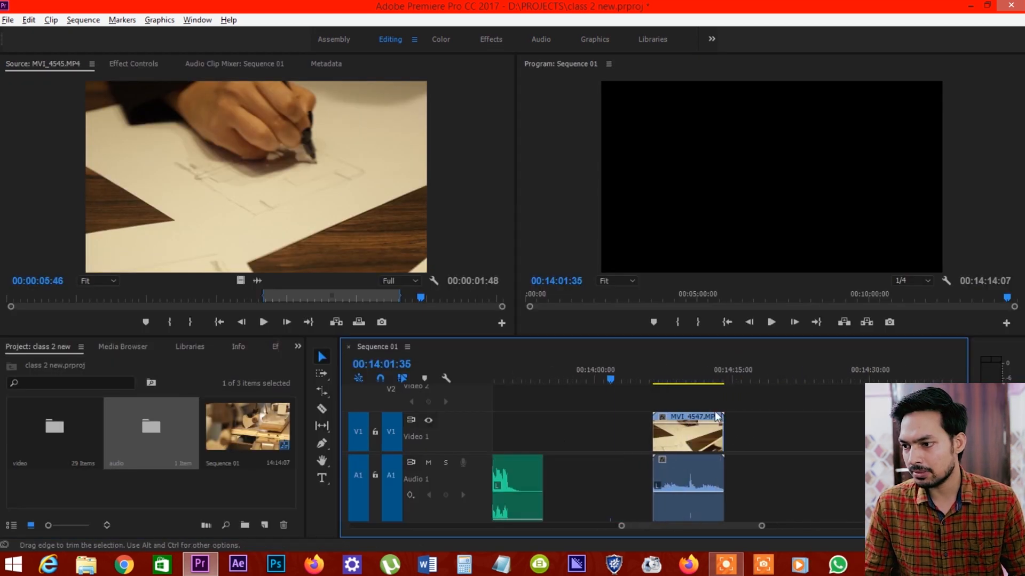
pyautogui.click(666, 378)
pyautogui.click(765, 413)
pyautogui.press('space')
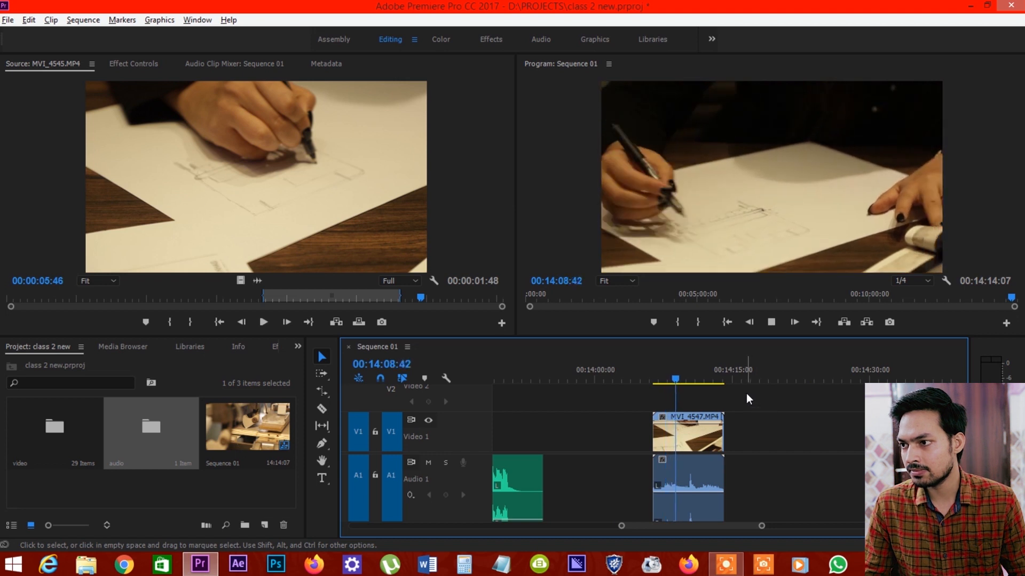
pyautogui.press('space')
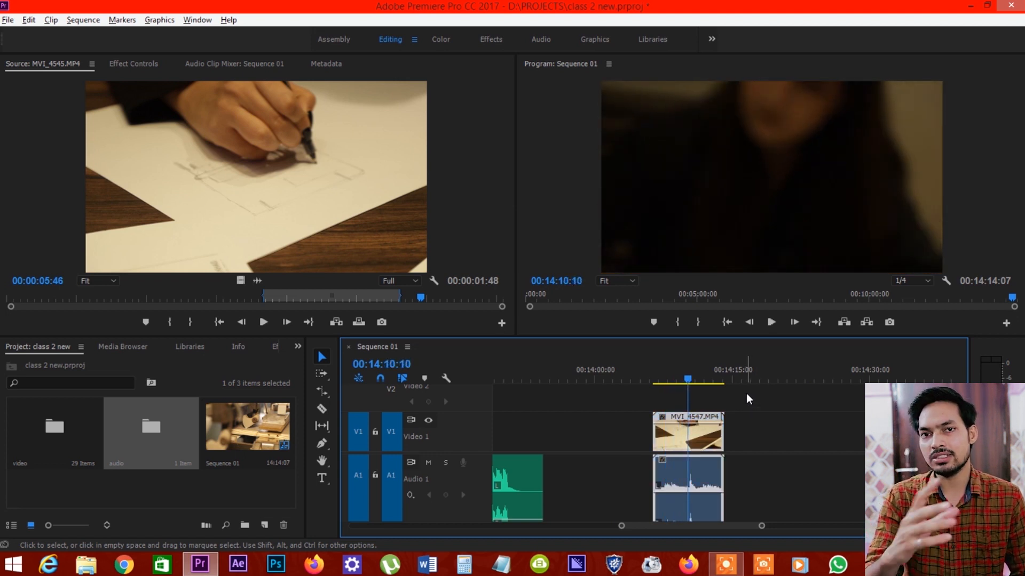
# Lengthen MVI_4547.MP4 with the Rate Stretch tool to 30.36% speed, ending at about 00:14:31:47, and preview the slow motion
pyautogui.click(322, 393)
pyautogui.moveTo(723, 432); pyautogui.dragTo(886, 433)
pyautogui.press('space')
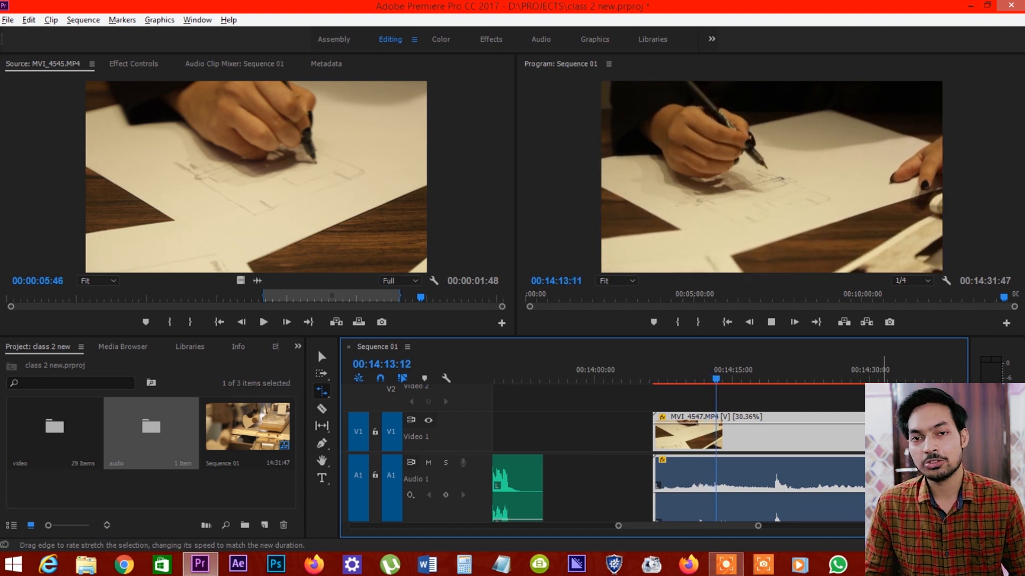
pyautogui.press('space')
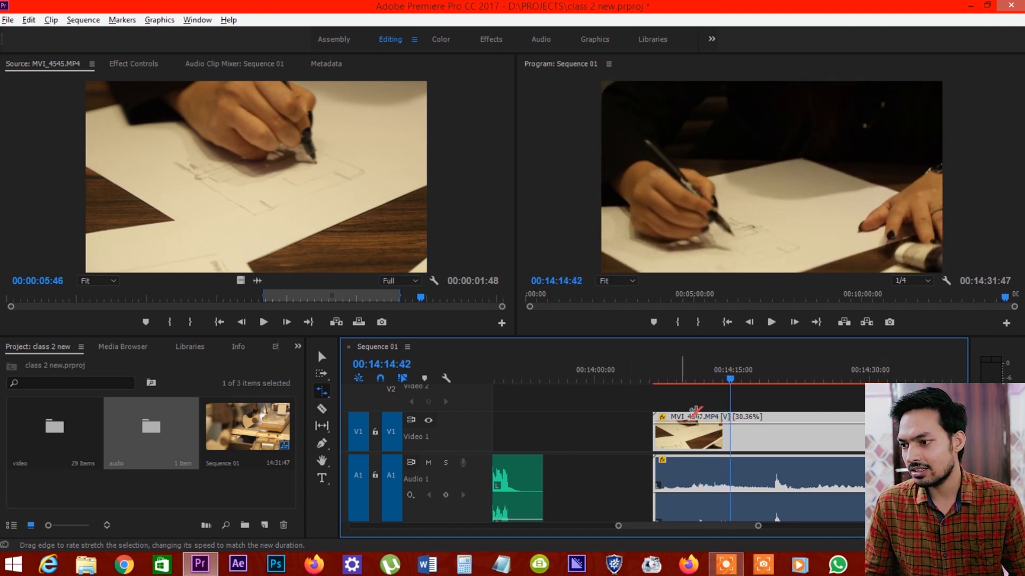
pyautogui.press('space')
pyautogui.press('space')
pyautogui.scroll(-3, 839, 441)
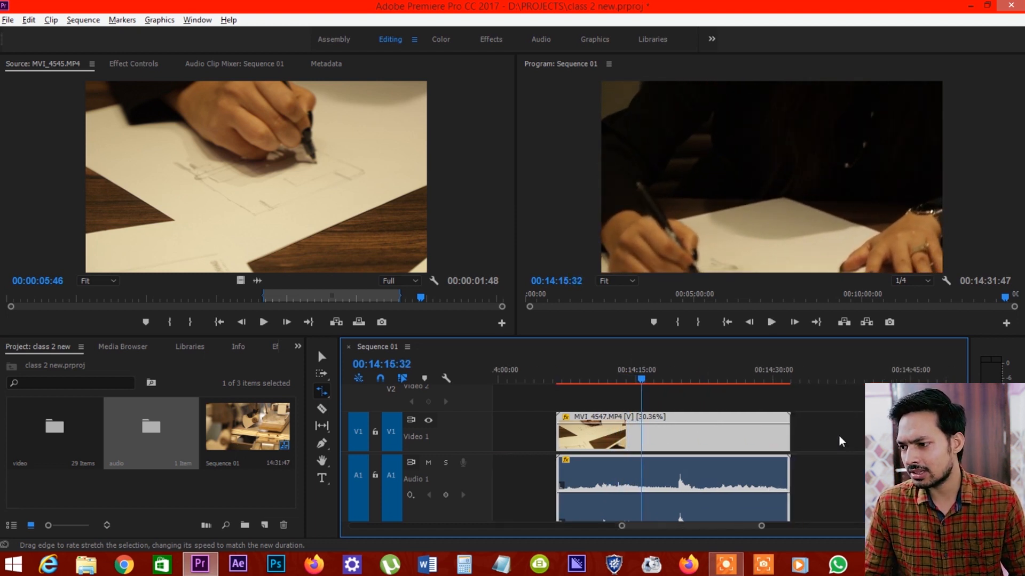
# Rate-stretch the end of MVI_4547.MP4 to about 00:14:43:20 for 20.96% speed, and preview it
pyautogui.moveTo(784, 437); pyautogui.dragTo(896, 438)
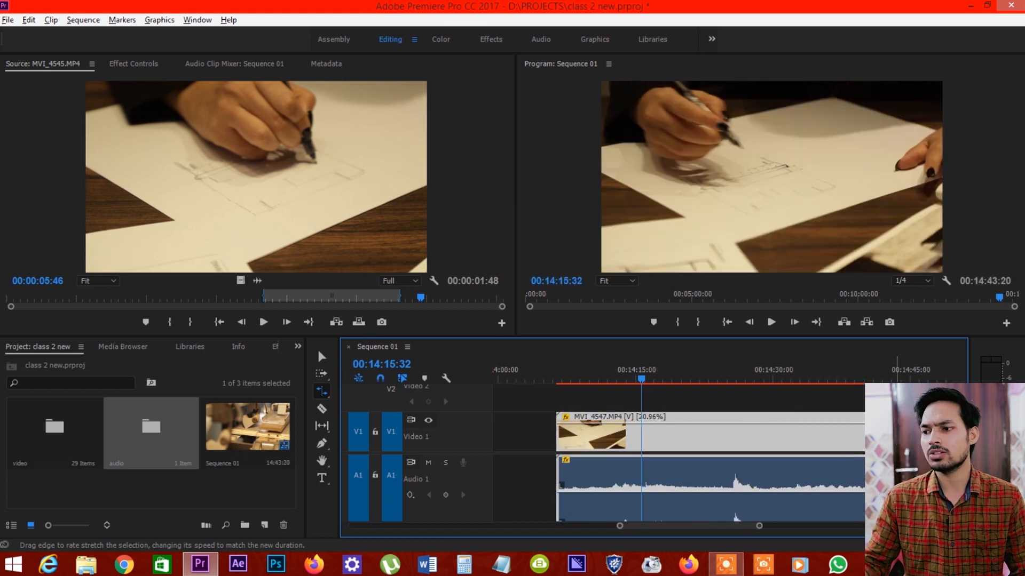
pyautogui.press('space')
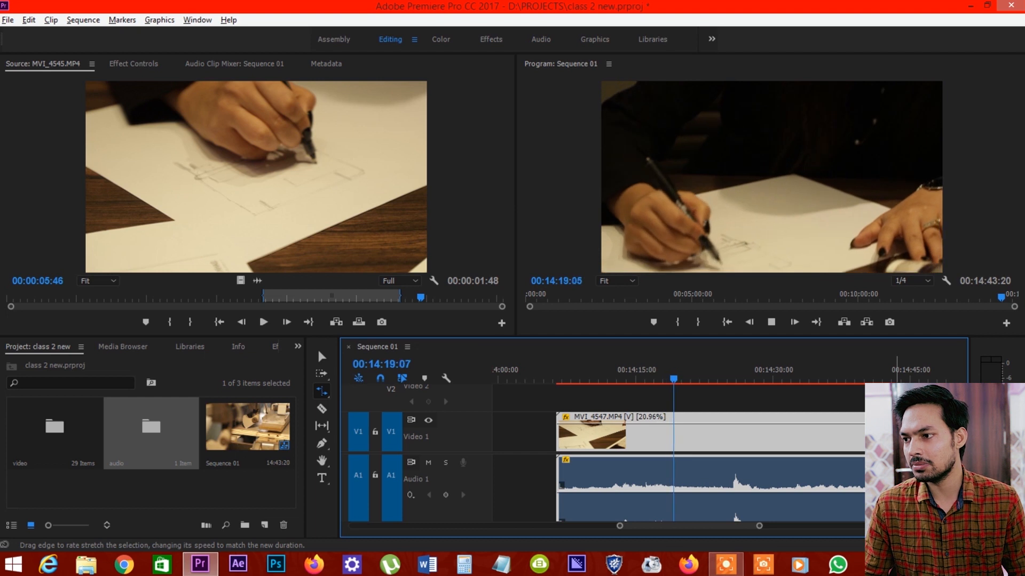
pyautogui.press('space')
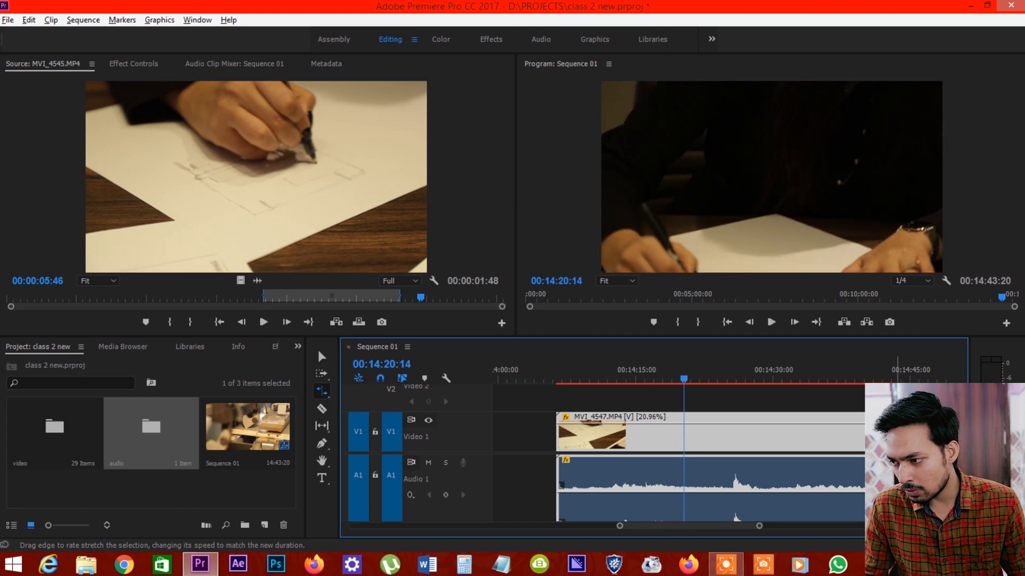
# Rate-stretch the end of MVI_4547.MP4 back to the playhead at 00:14:20:14 for 55.83% speed, and replay it from near its start
pyautogui.moveTo(898, 422); pyautogui.dragTo(683, 422)
pyautogui.click(572, 371)
pyautogui.press('space')
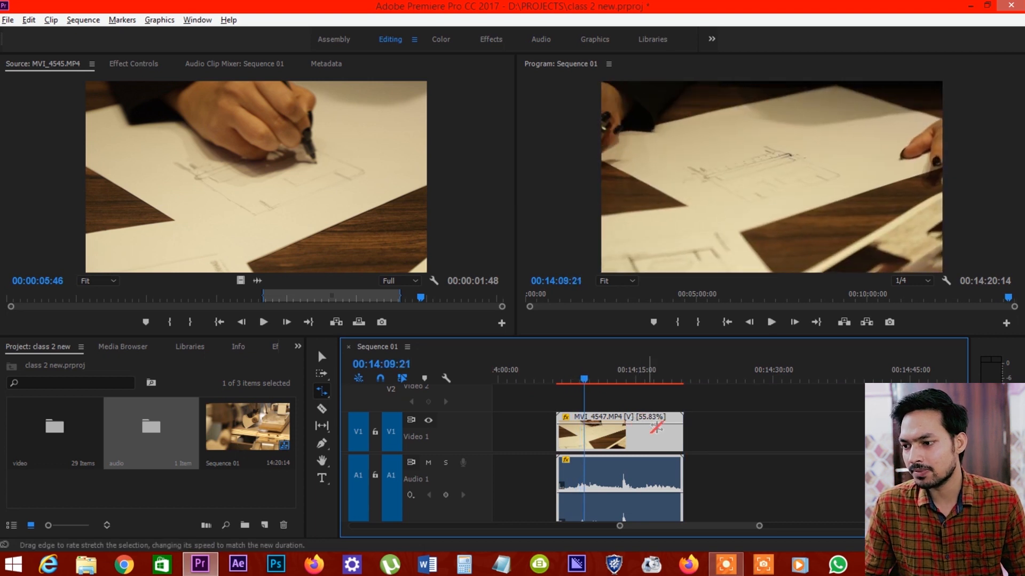
pyautogui.press('space')
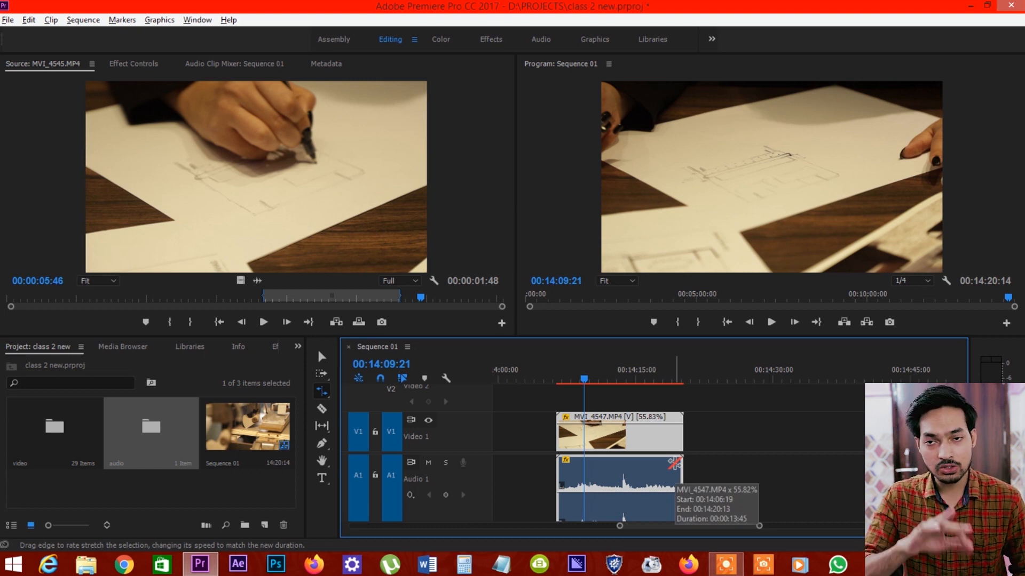
# Speed MVI_4547.MP4 up to 140.58% by rate-stretching its end back to about 00:14:11:45
pyautogui.moveTo(681, 435); pyautogui.dragTo(605, 434)
pyautogui.scroll(6, 602, 435)
pyautogui.scroll(2, 603, 436)
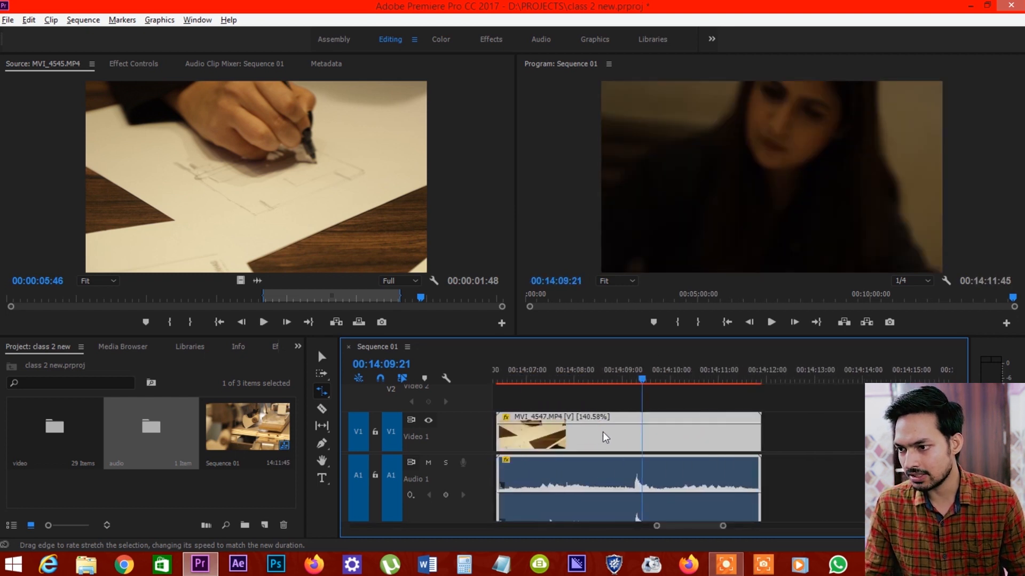
# Preview the sped-up MVI_4547.MP4 clip from about 00:14:07:18
pyautogui.scroll(-3, 598, 409)
pyautogui.click(579, 373)
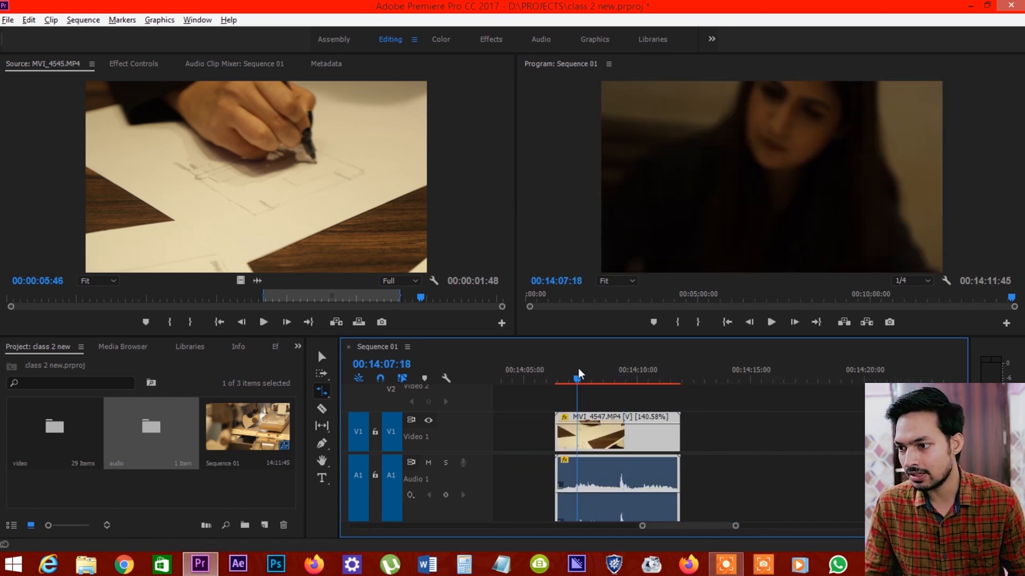
pyautogui.press('space')
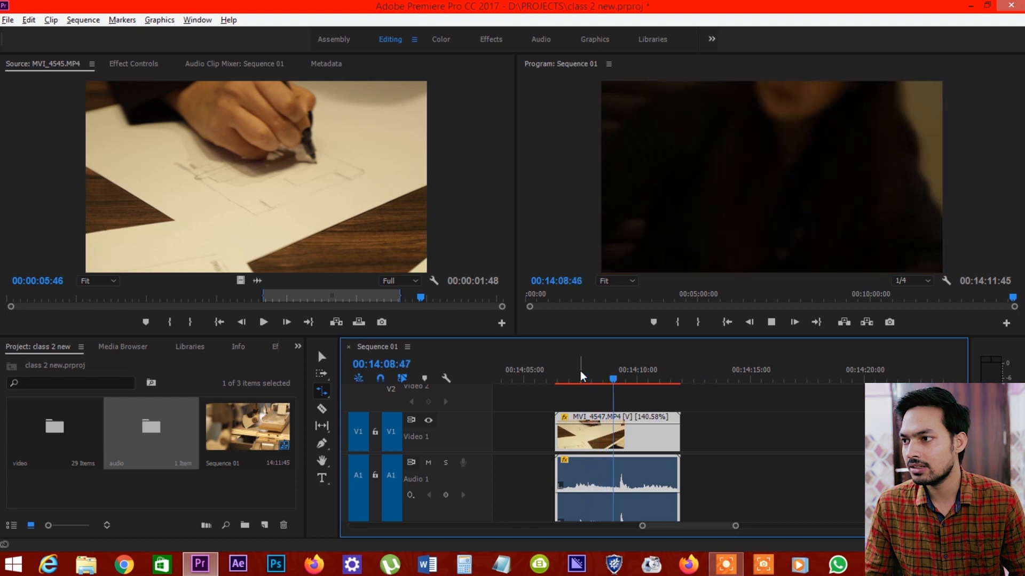
pyautogui.press('space')
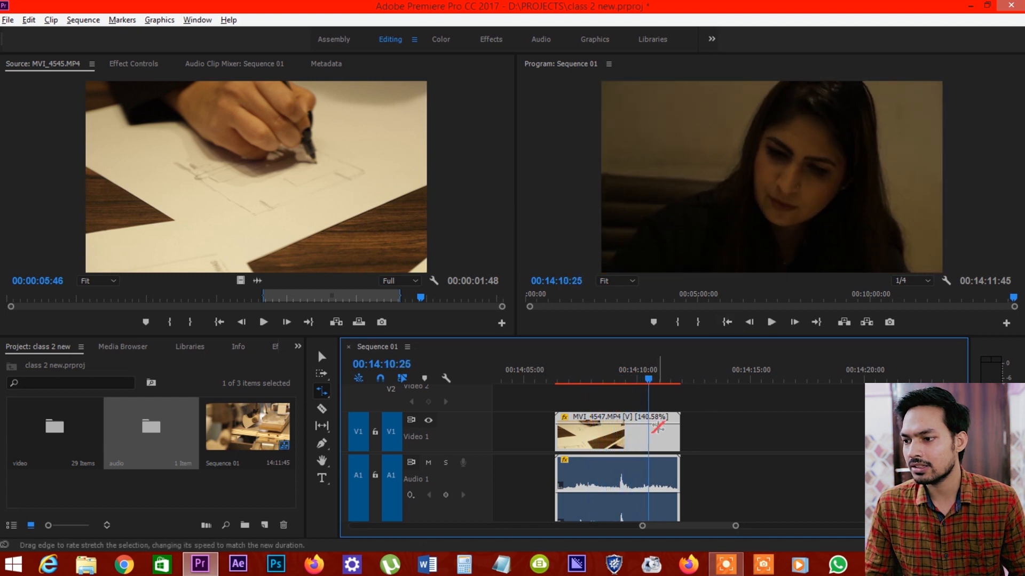
# Rate-stretch the end of MVI_4547.MP4 back to about 00:14:09:03 for 289.55% speed, and preview it twice from near its start
pyautogui.press('=')
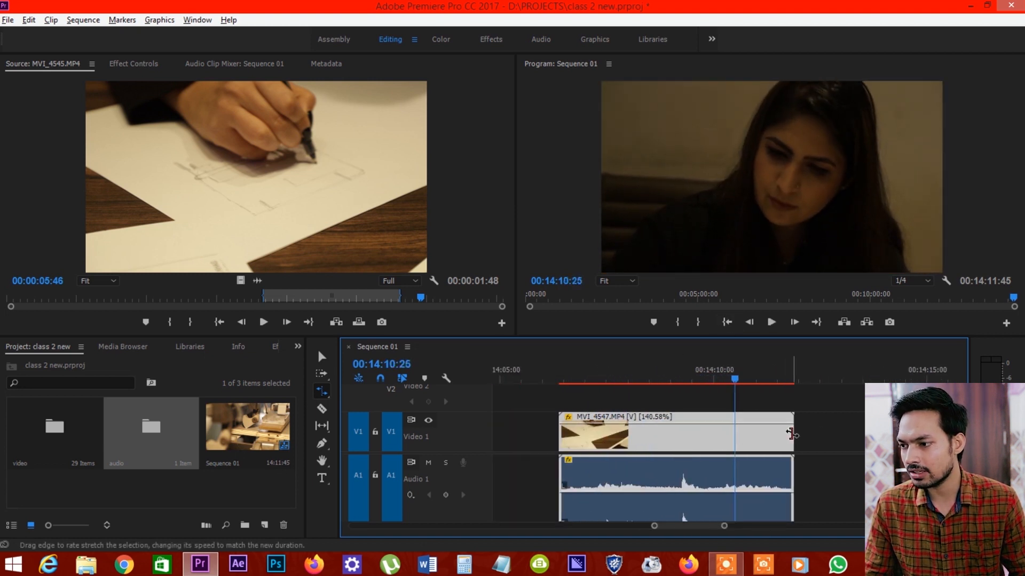
pyautogui.moveTo(792, 434); pyautogui.dragTo(673, 434)
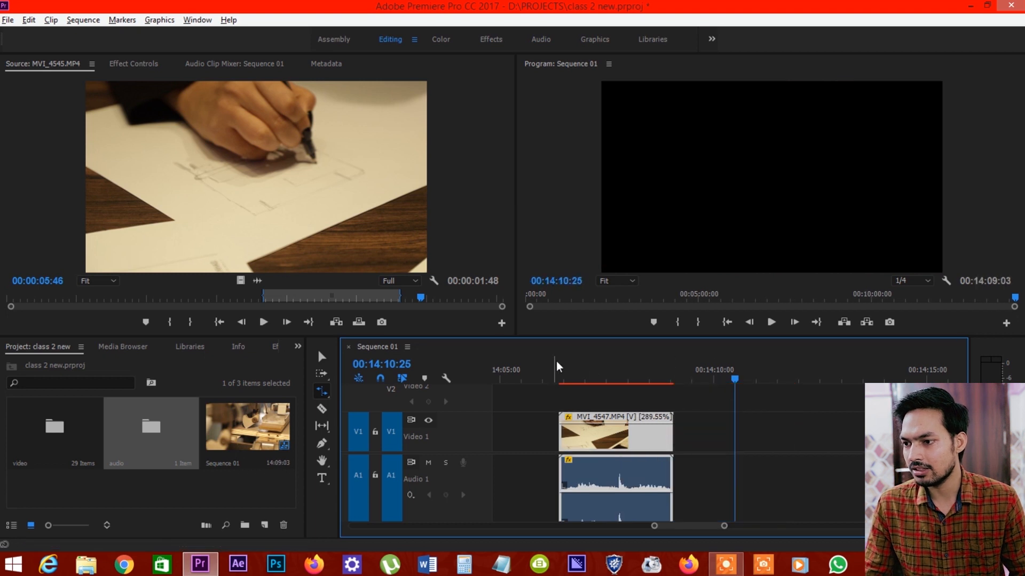
pyautogui.click(566, 374)
pyautogui.press('space')
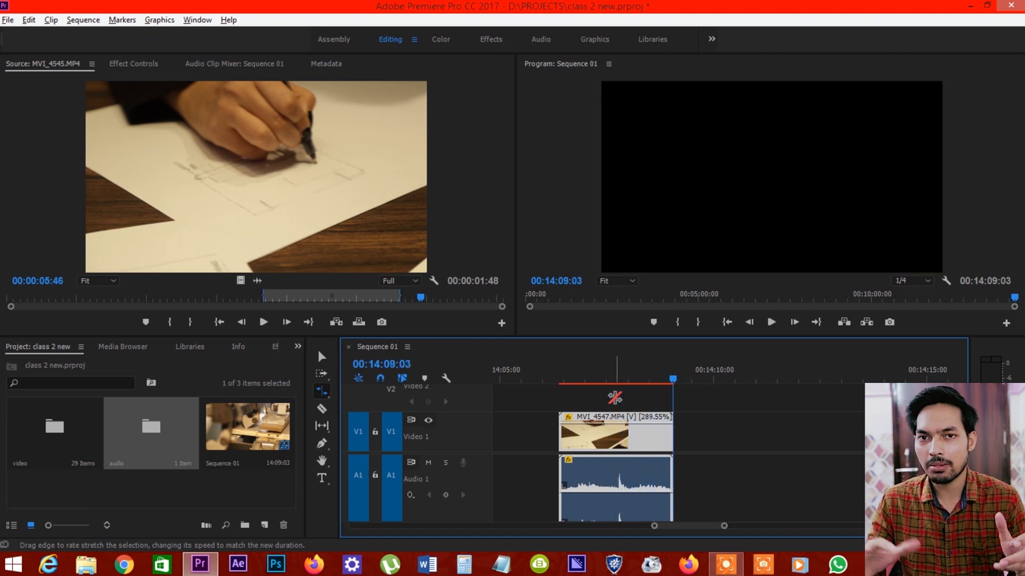
pyautogui.click(564, 378)
pyautogui.press('space')
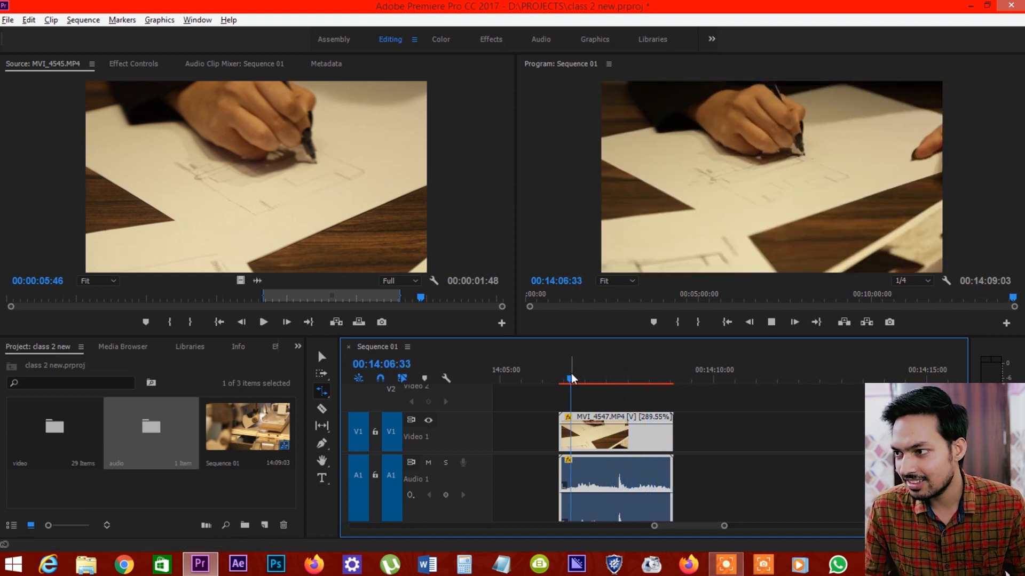
pyautogui.press('space')
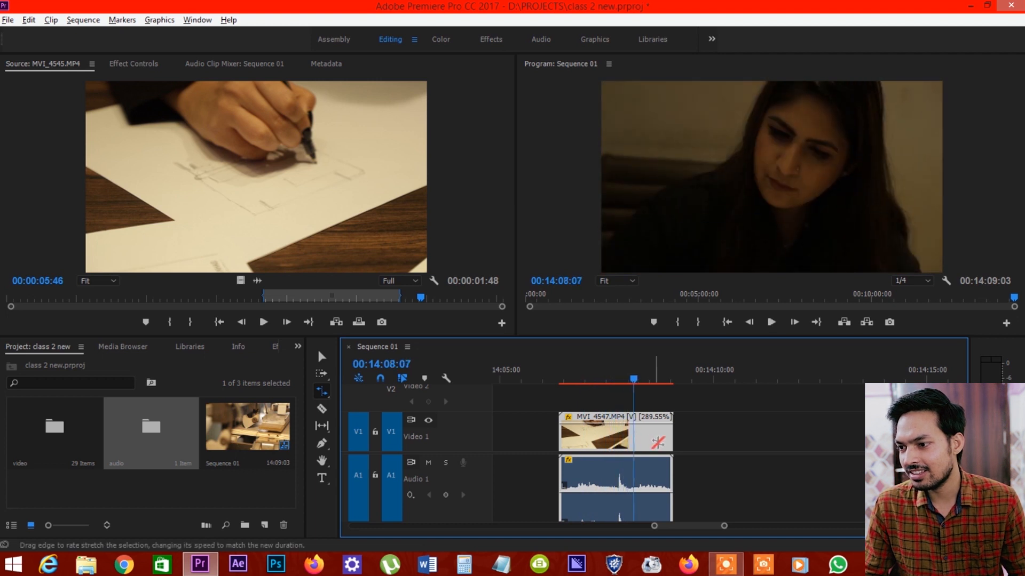
# Rate-stretch the end of MVI_4547.MP4 to about 00:14:07:13, preview it, and stretch it back out to about 00:14:09:13 for 269.44% speed
pyautogui.moveTo(671, 434); pyautogui.dragTo(594, 437)
pyautogui.scroll(4, 593, 438)
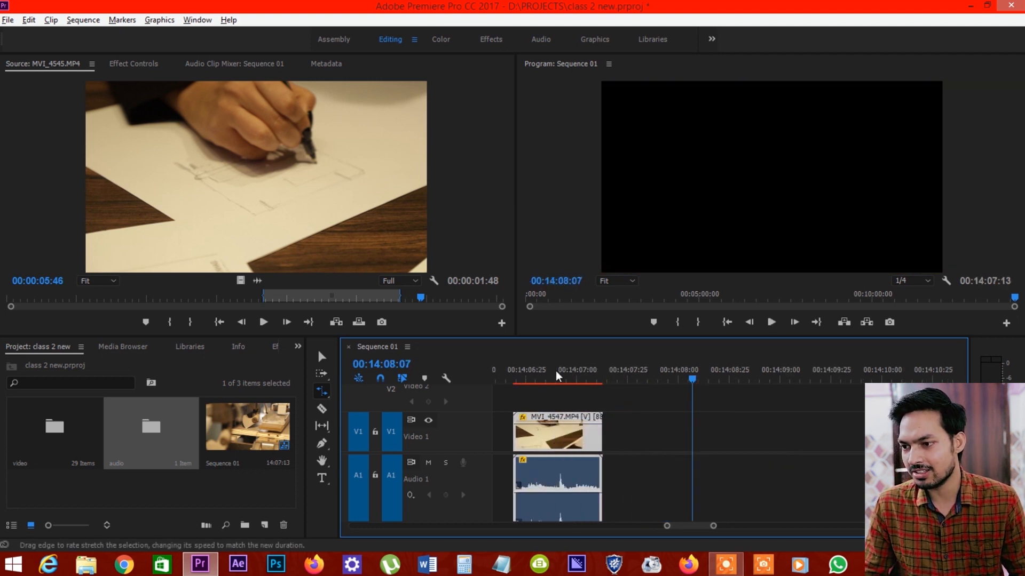
pyautogui.click(528, 373)
pyautogui.press('space')
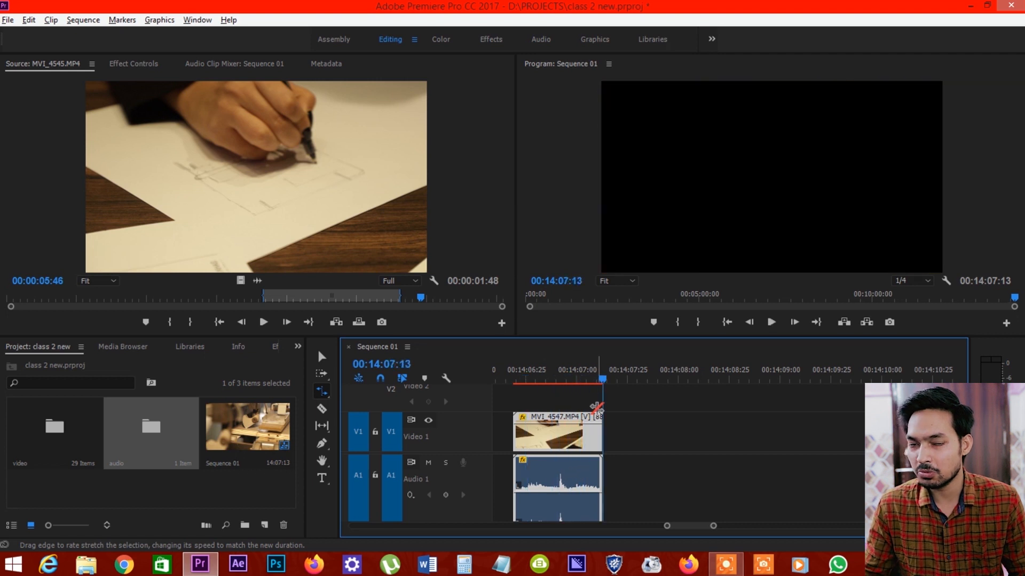
pyautogui.moveTo(597, 409); pyautogui.dragTo(804, 444)
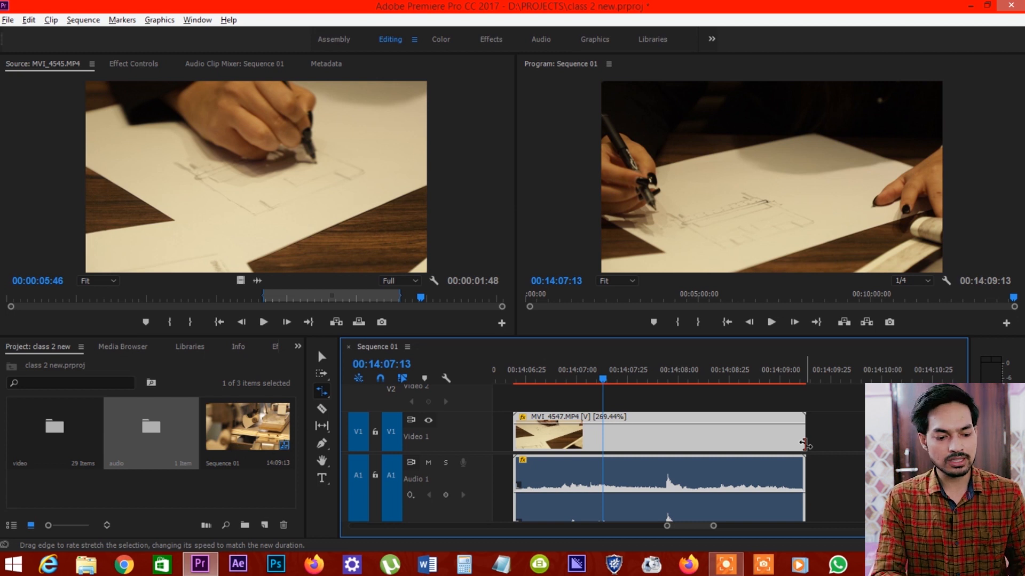
# Reset MVI_4547.MP4 to 100% in the Clip Speed / Duration settings, and play it at normal speed
pyautogui.hotkey('ctrl', 'r')
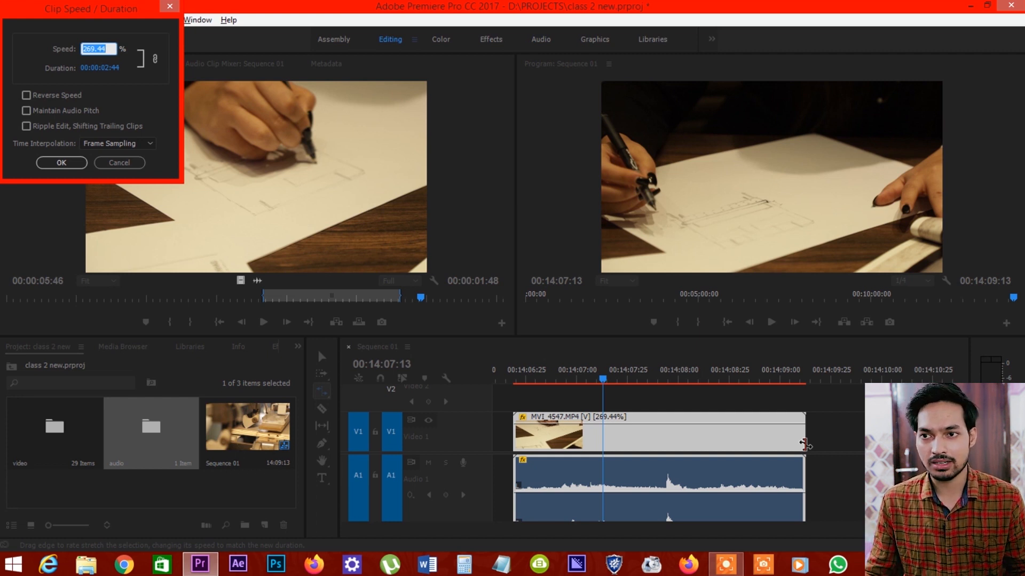
pyautogui.write('100')
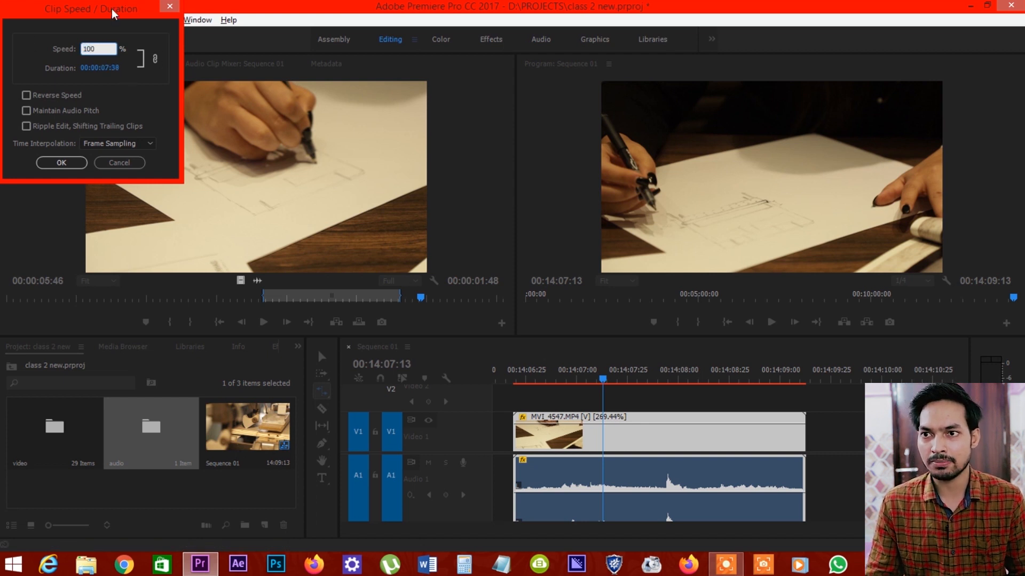
pyautogui.moveTo(112, 9); pyautogui.dragTo(552, 139)
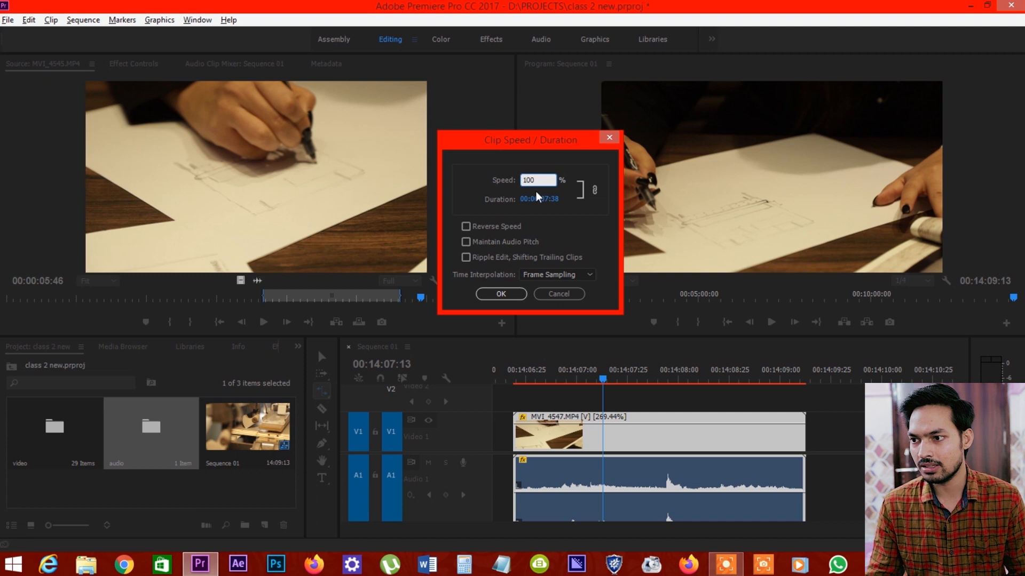
pyautogui.click(500, 294)
pyautogui.click(549, 379)
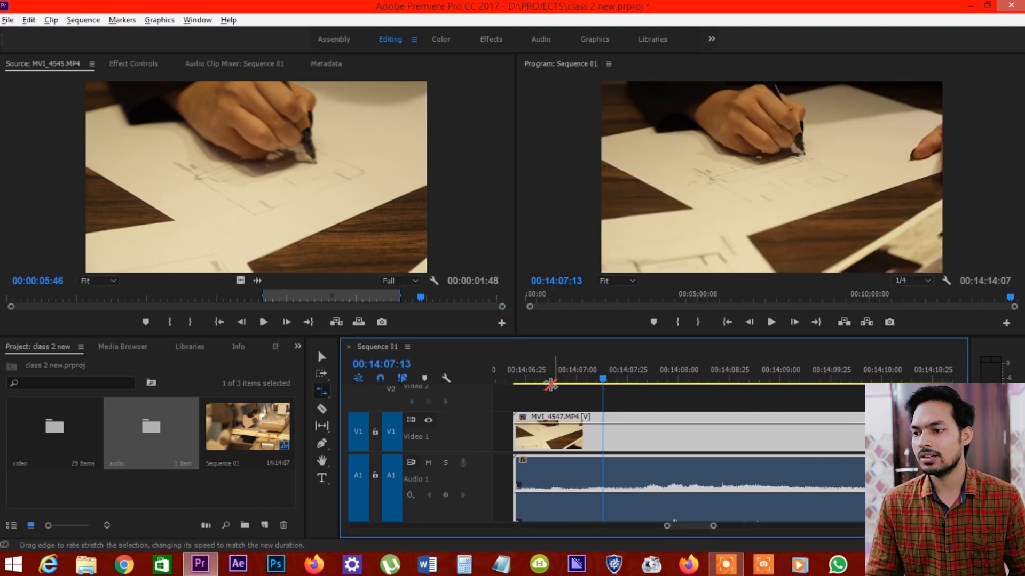
pyautogui.press('-')
pyautogui.press('space')
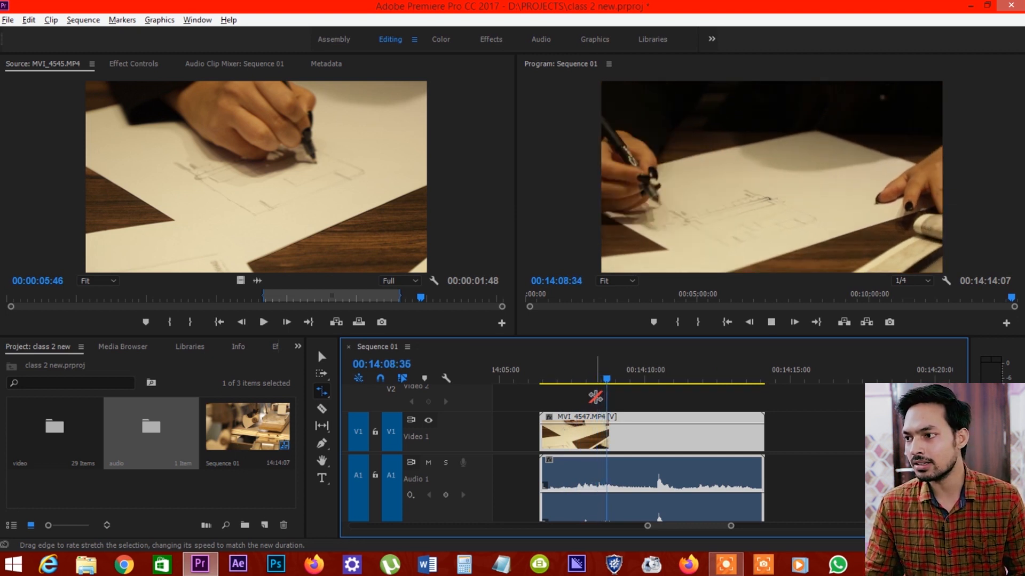
# Set the clip speed of MVI_4547.MP4 to 200%, and preview it from about 00:14:06:27
pyautogui.hotkey('ctrl', 'r')
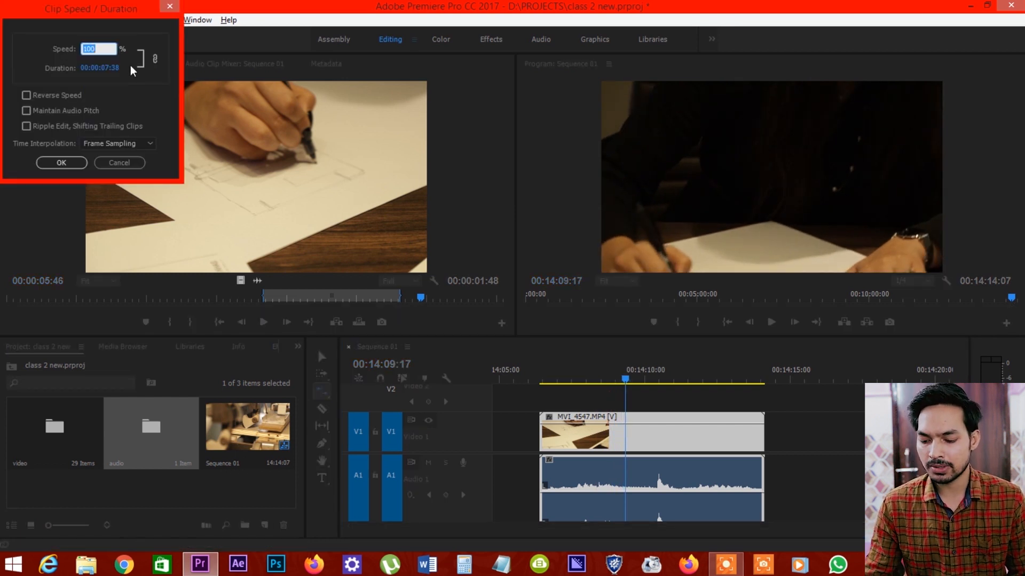
pyautogui.write('200')
pyautogui.press('Return')
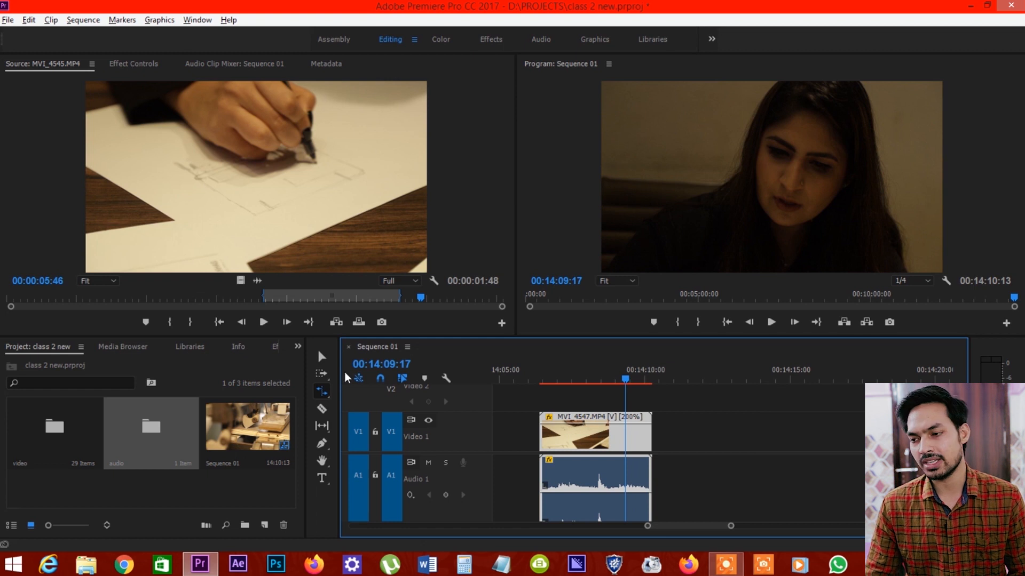
pyautogui.click(554, 374)
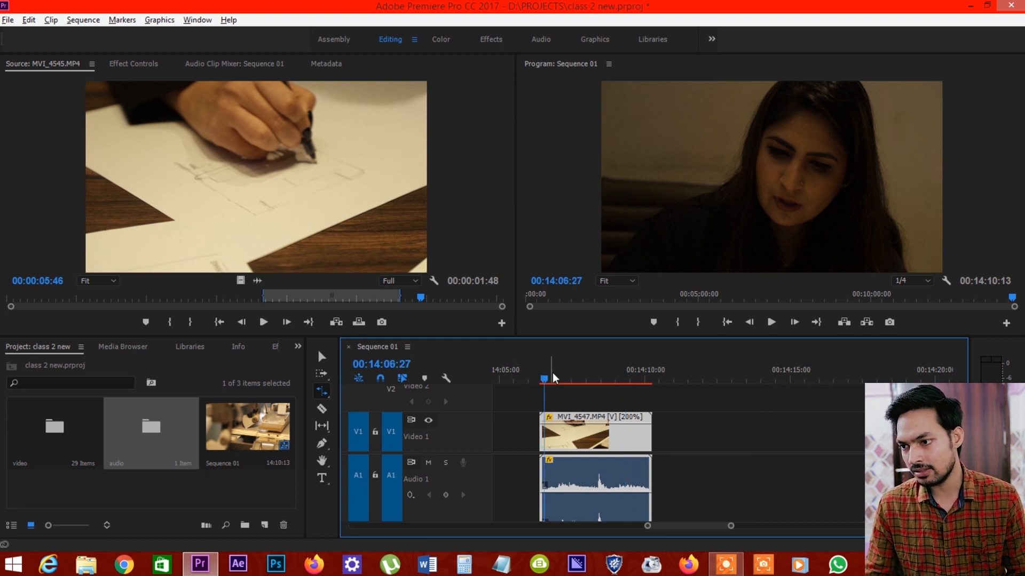
pyautogui.press('space')
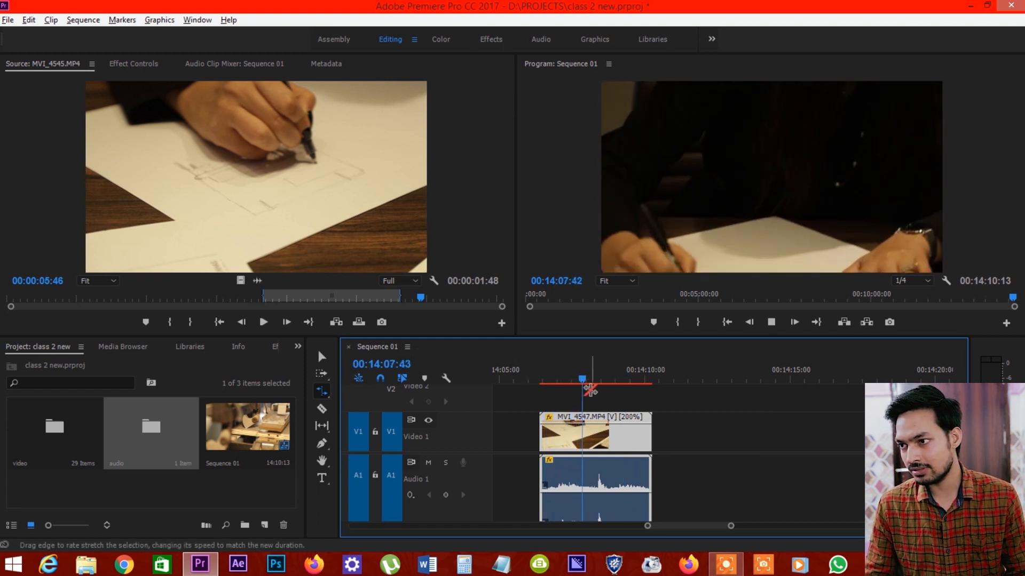
pyautogui.press('space')
# Slow MVI_4547.MP4 to 50% clip speed, and preview it from the playhead at 00:14:08:05
pyautogui.hotkey('ctrl', 'r')
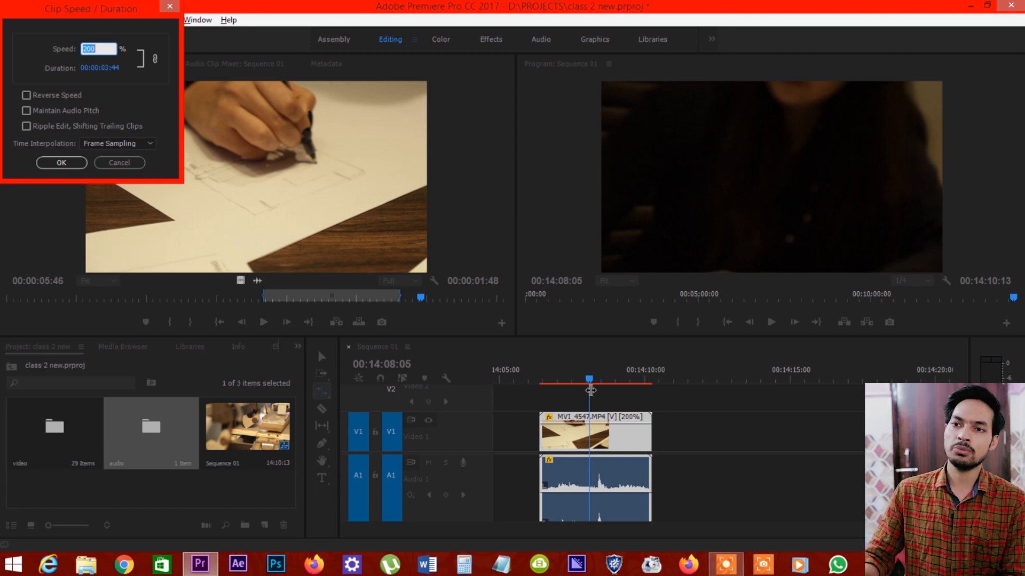
pyautogui.write('50')
pyautogui.press('Return')
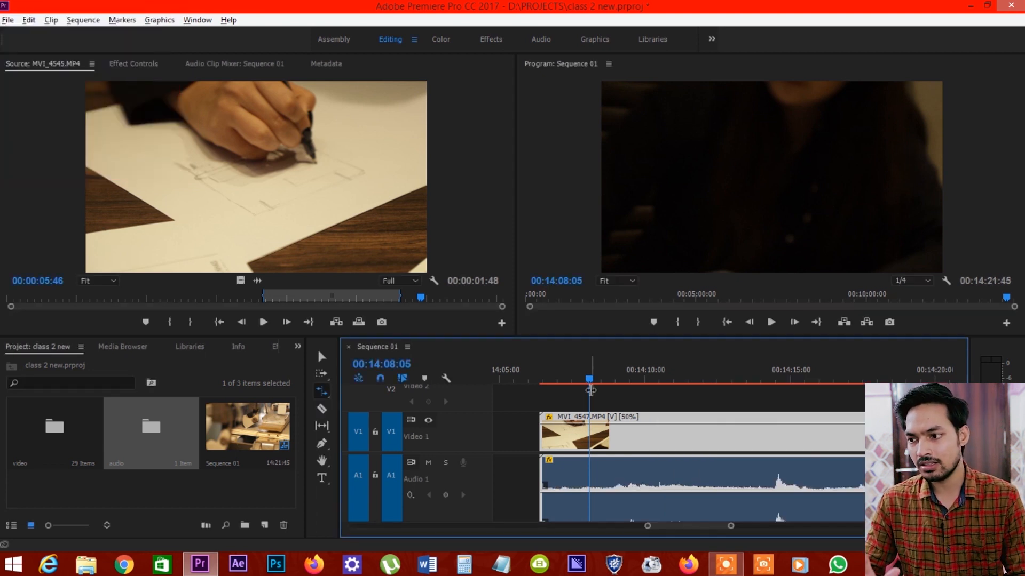
pyautogui.press('space')
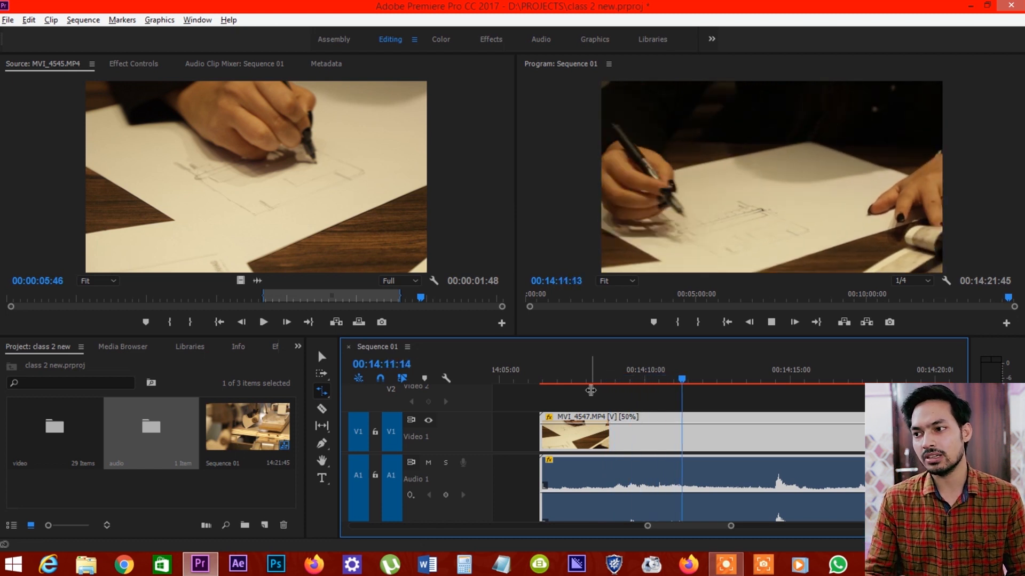
pyautogui.press('space')
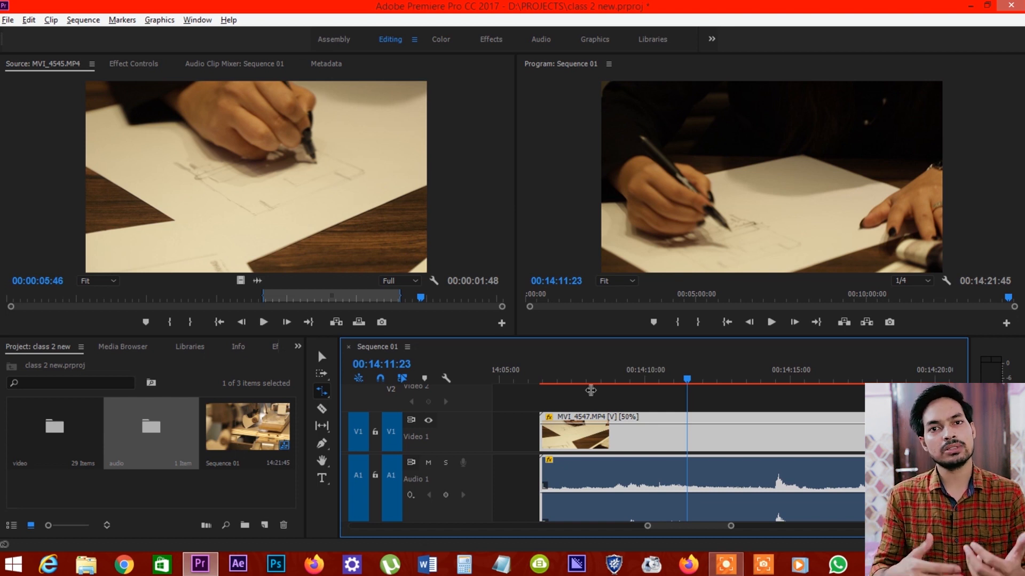
# Set the clip speed of MVI_4547.MP4 to 33%, and preview the slow motion from 00:14:11:23
pyautogui.hotkey('ctrl', 'r')
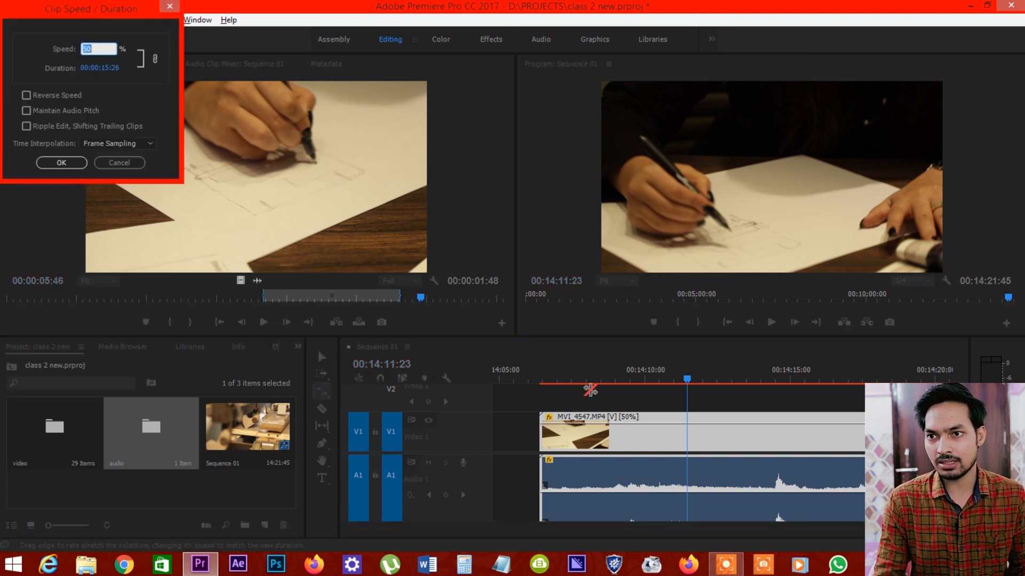
pyautogui.write('33')
pyautogui.press('Return')
pyautogui.press('space')
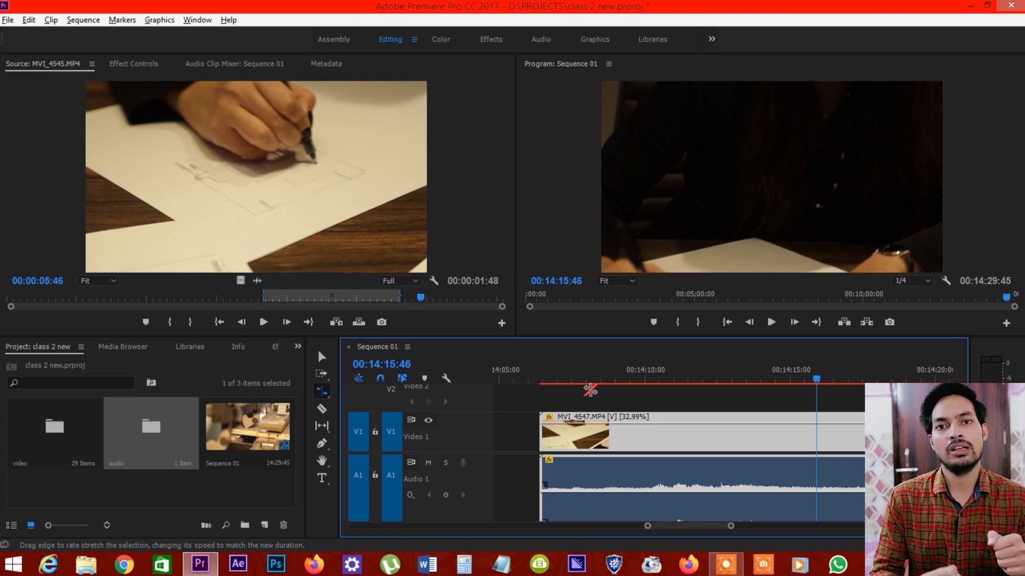
# Slow MVI_4547.MP4 to 25% clip speed, and preview it from the playhead and again from near its start
pyautogui.hotkey('ctrl', 's')
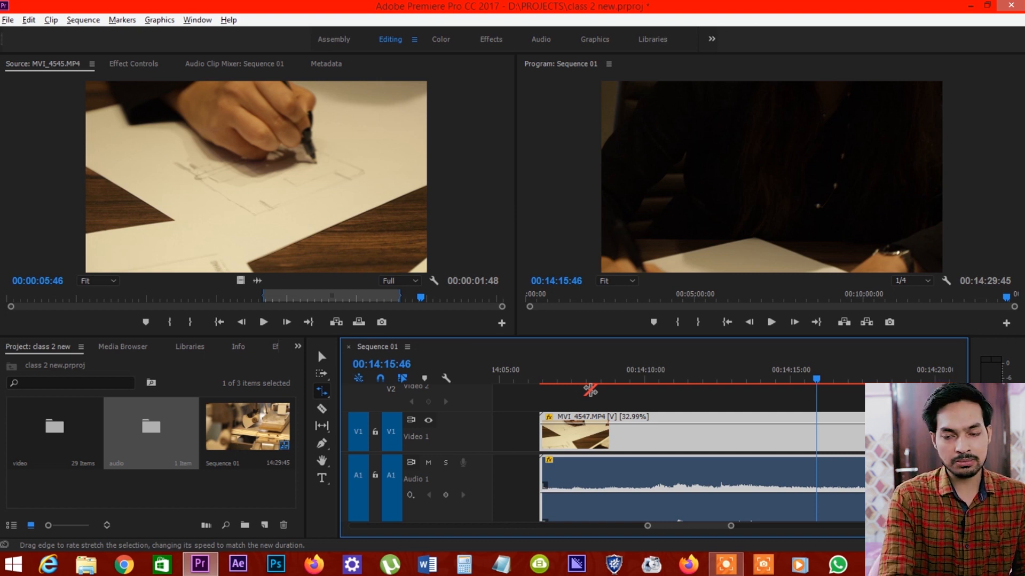
pyautogui.hotkey('ctrl', 'r')
pyautogui.write('25')
pyautogui.press('Return')
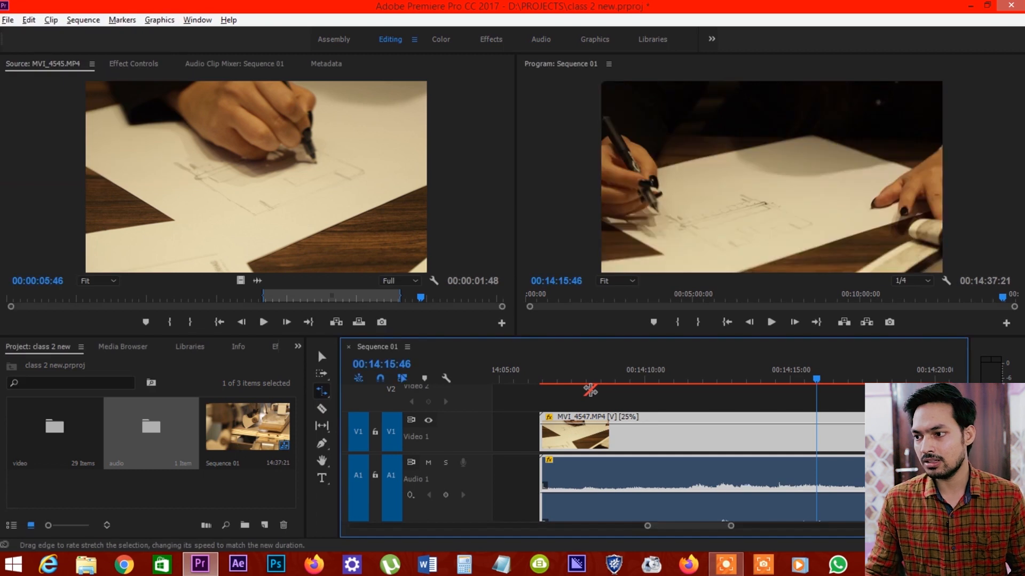
pyautogui.press('space')
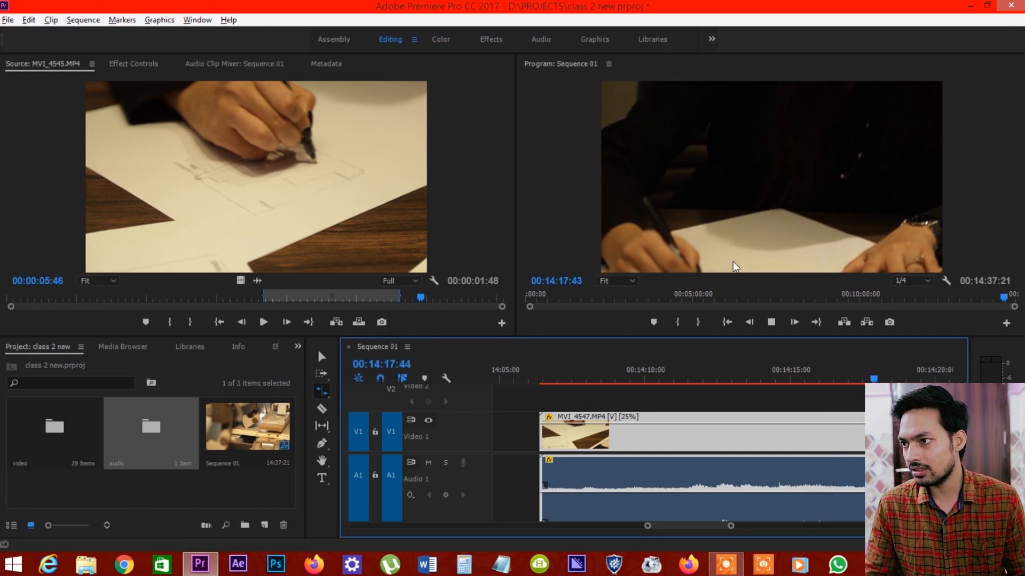
pyautogui.scroll(-6, 745, 392)
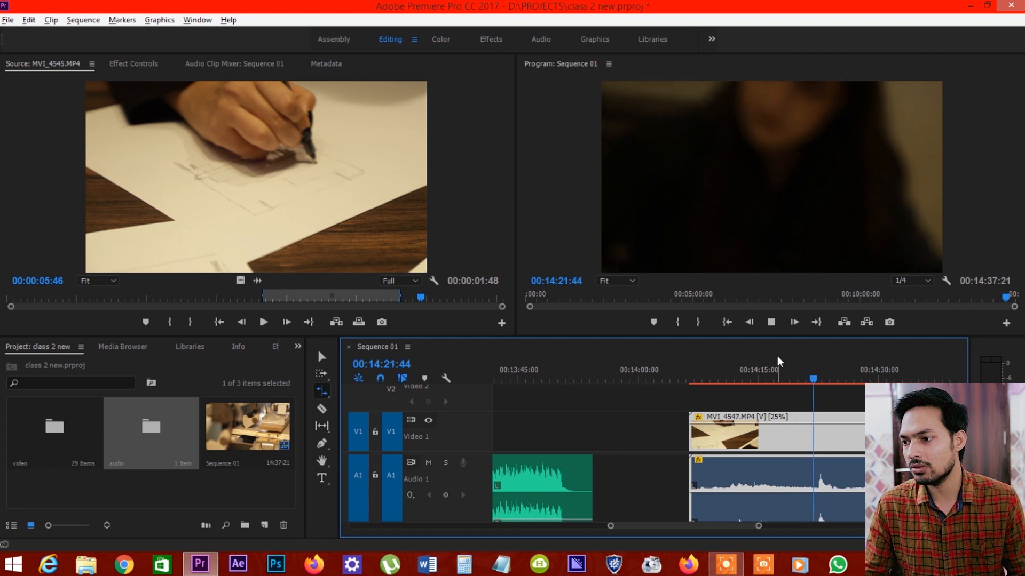
pyautogui.click(713, 363)
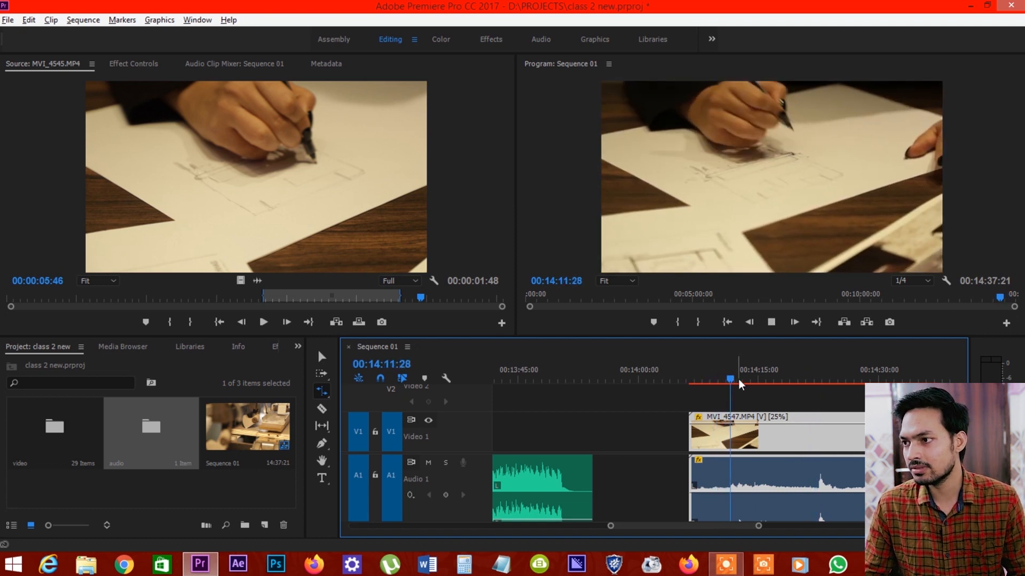
pyautogui.press('space')
# Change the clip speed of MVI_4547.MP4 to 33%, and preview it from the playhead and again from near its start
pyautogui.hotkey('ctrl', 'r')
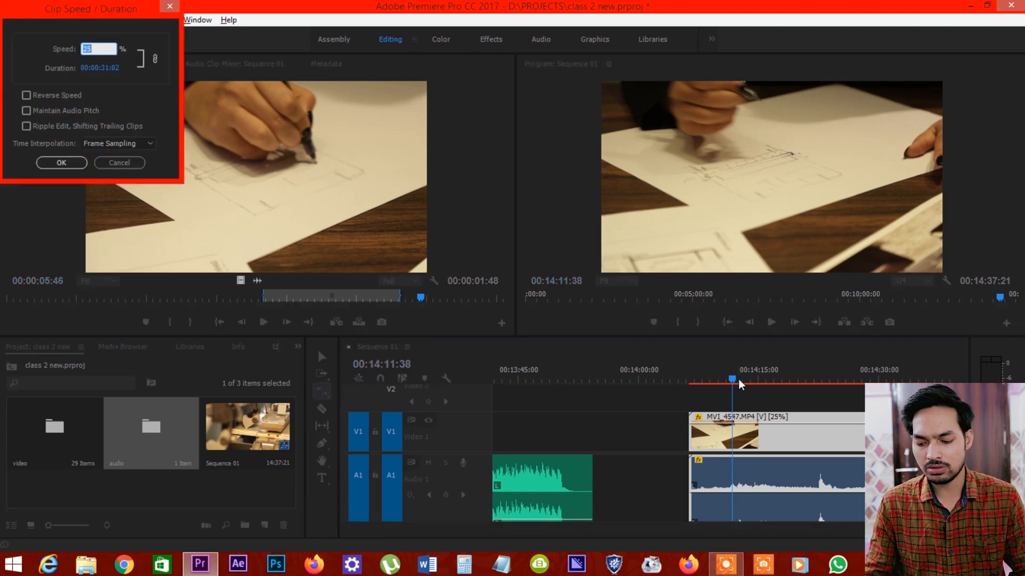
pyautogui.write('33')
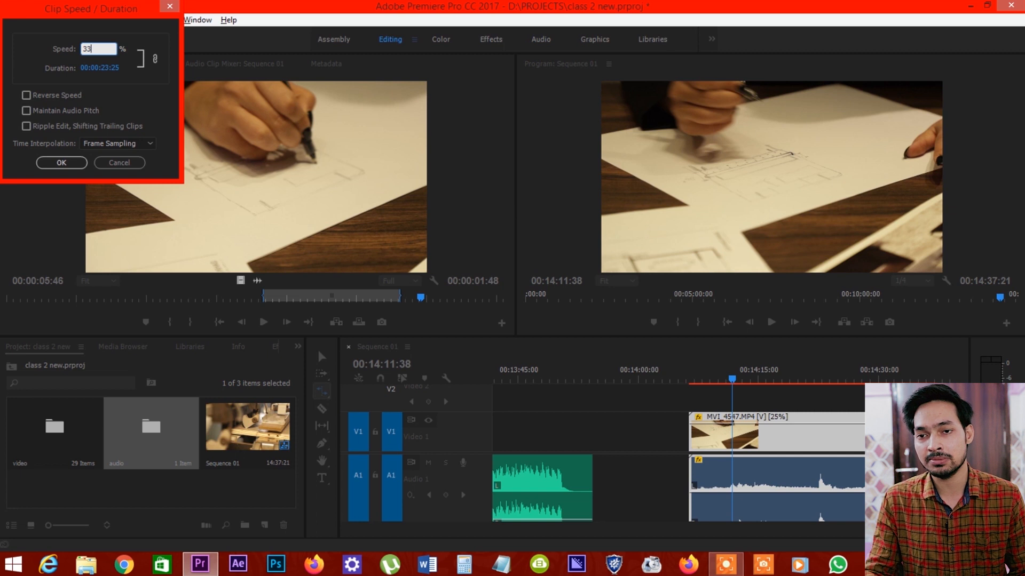
pyautogui.press('Return')
pyautogui.press('space')
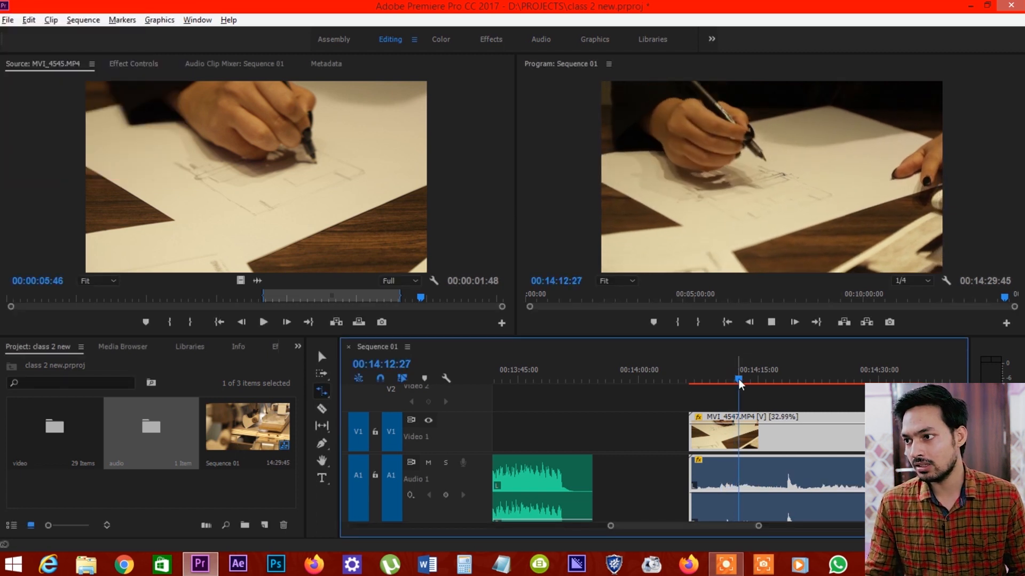
pyautogui.press('space')
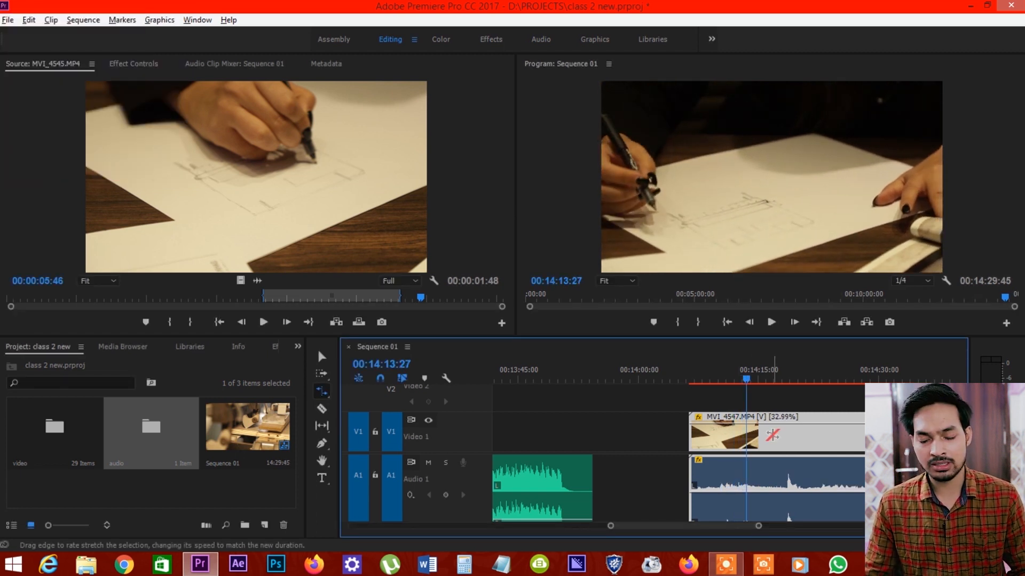
pyautogui.click(707, 375)
pyautogui.press('space')
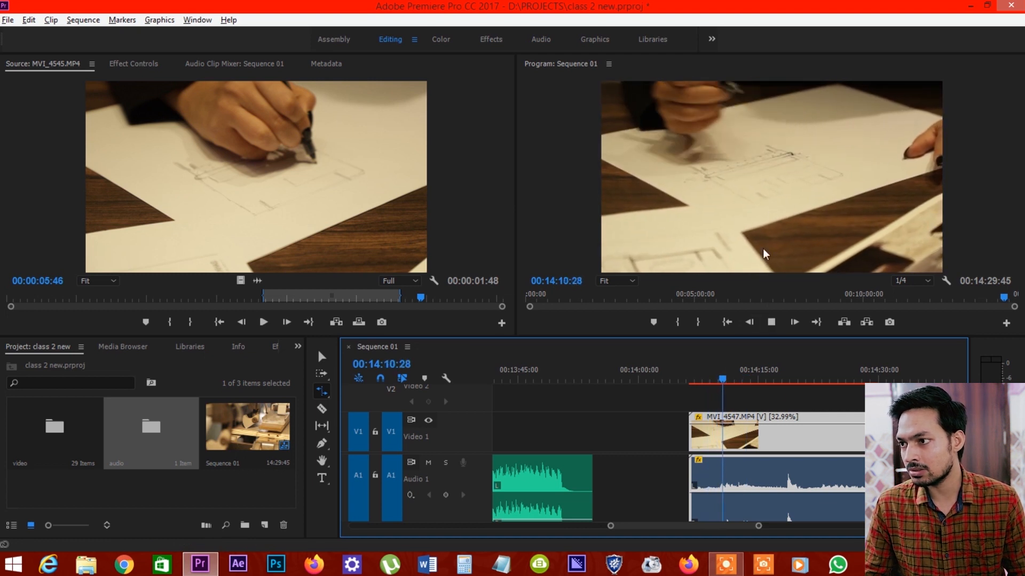
pyautogui.press('space')
# Set the clip speed of MVI_4547.MP4 to 50%, and preview it from near its start
pyautogui.hotkey('ctrl', 'r')
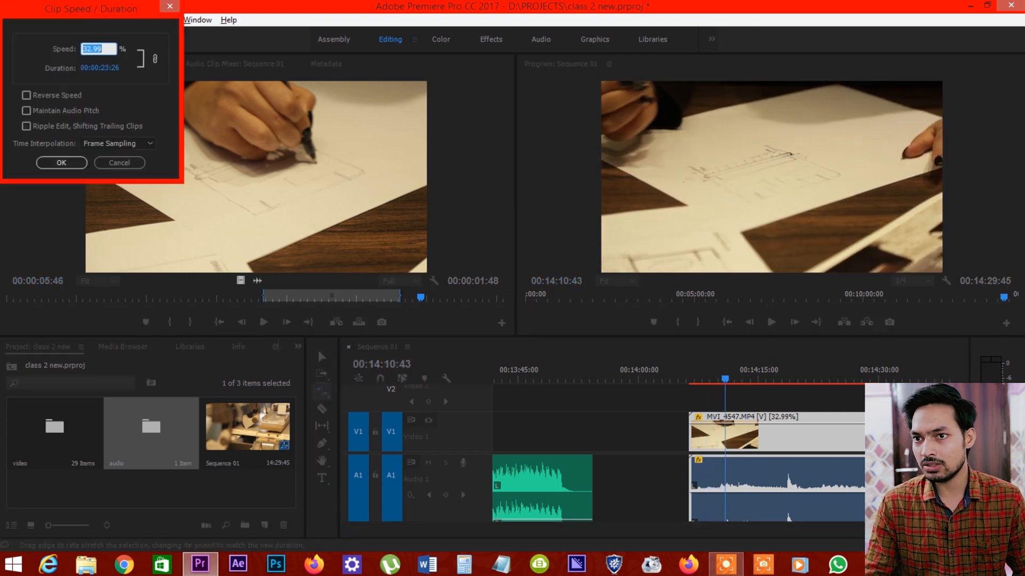
pyautogui.press('Return')
pyautogui.click(706, 375)
pyautogui.press('space')
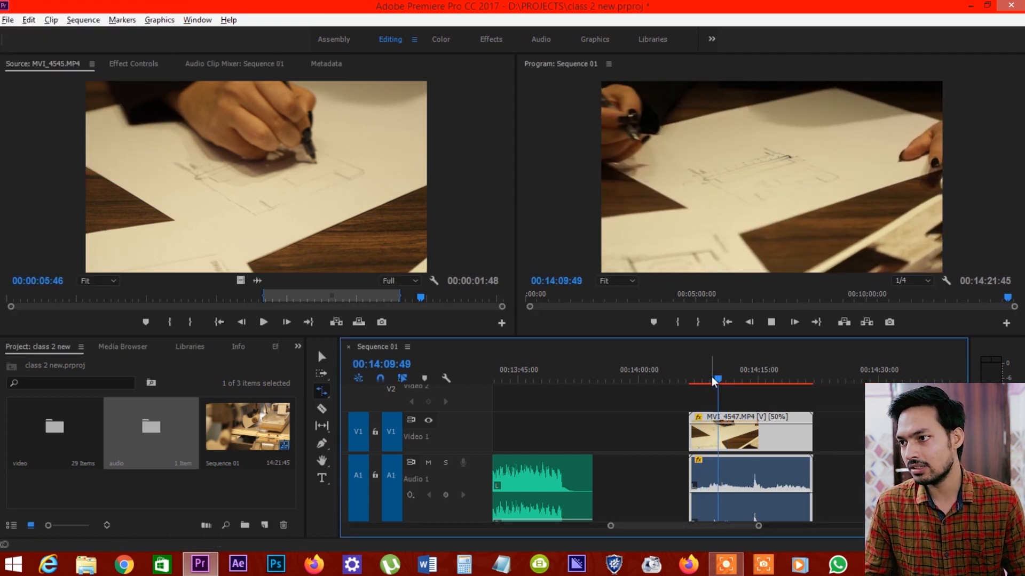
pyautogui.press('space')
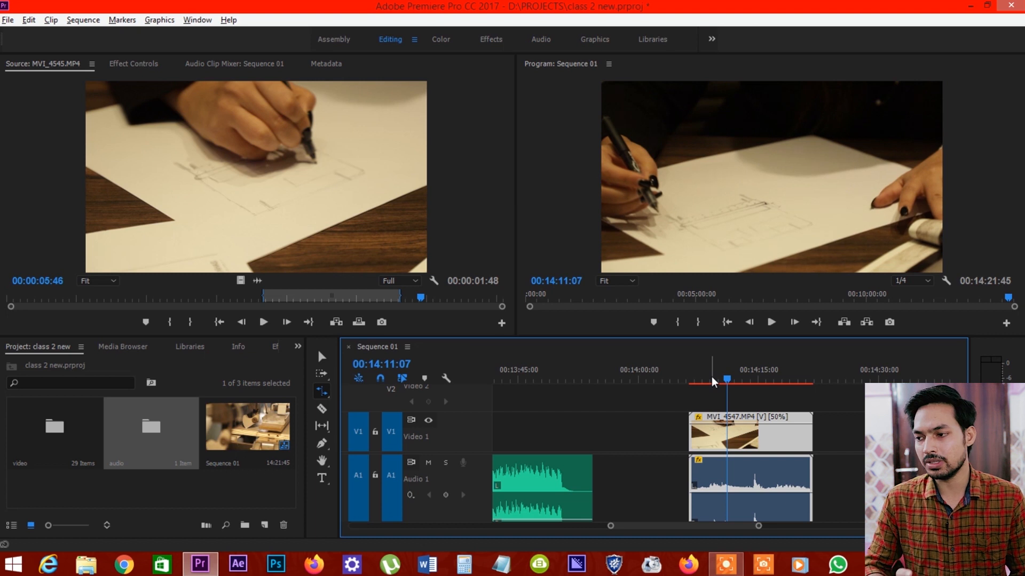